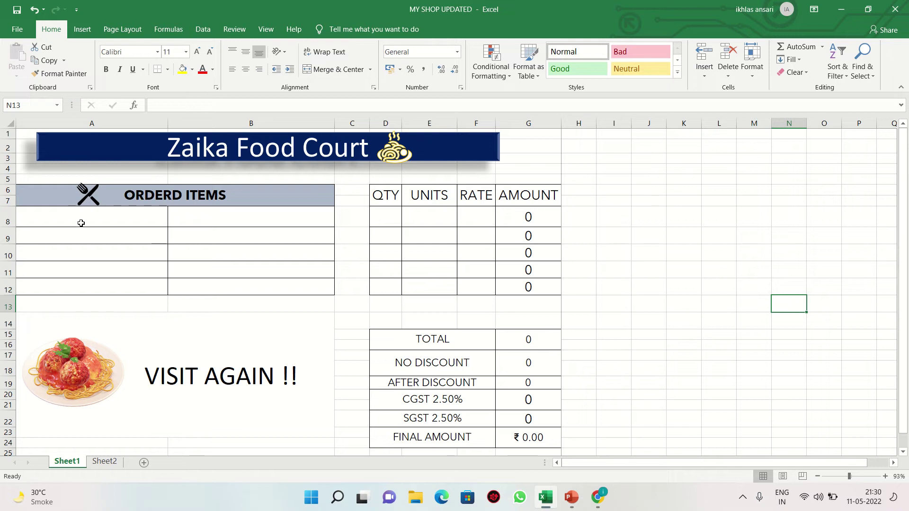
Step: Pick ROTI as the category and KULCHA as the dish in the first bill row
{"action": "left_click", "coordinate": [127, 224]}
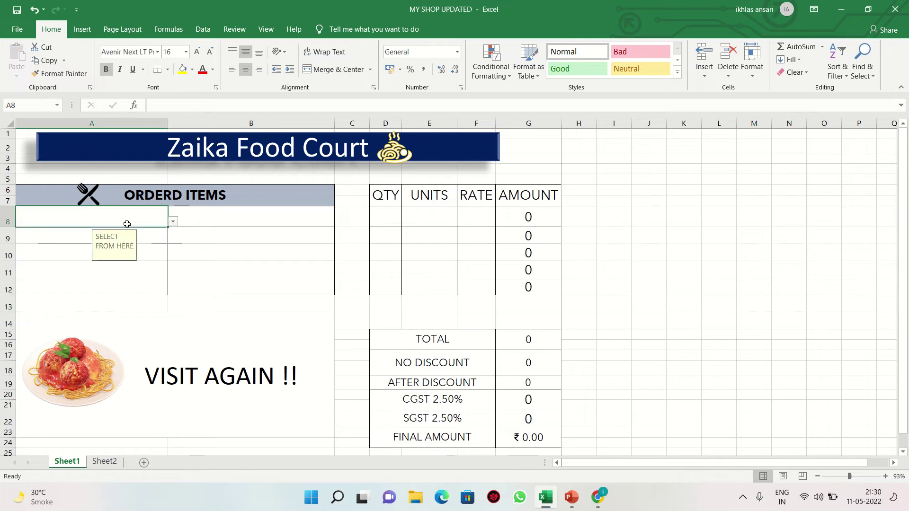
{"action": "left_click", "coordinate": [173, 221]}
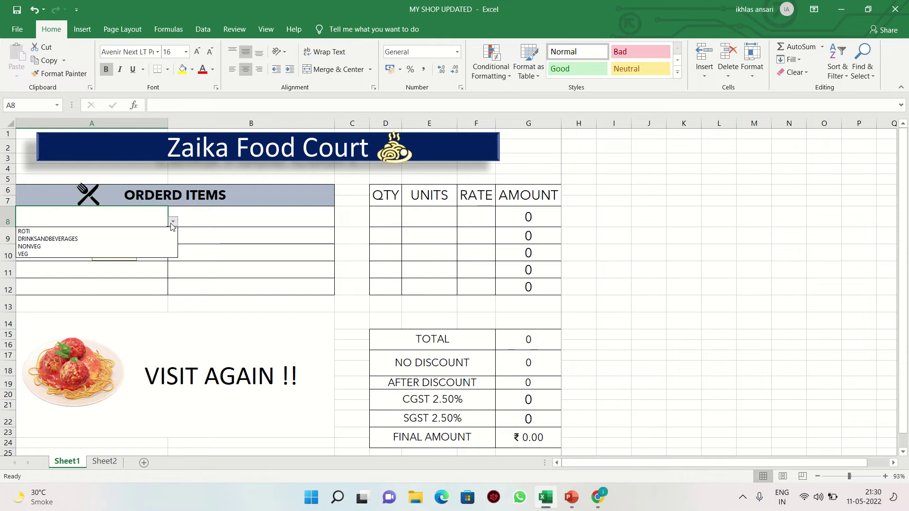
{"action": "left_click", "coordinate": [122, 232]}
{"action": "left_click", "coordinate": [267, 216]}
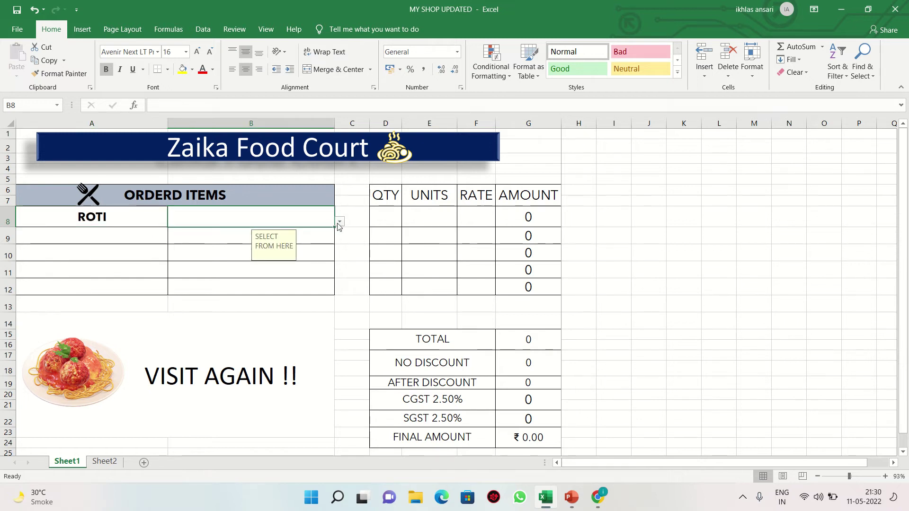
{"action": "left_click", "coordinate": [340, 222]}
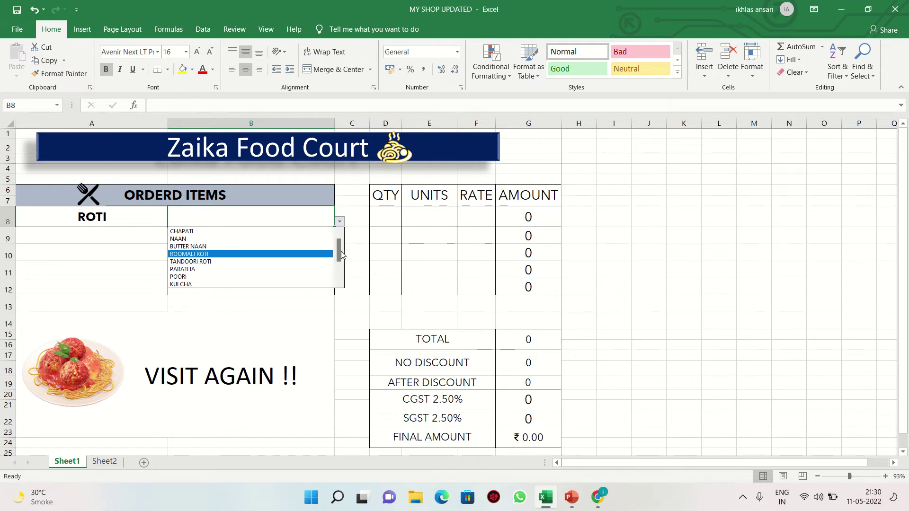
{"action": "left_click_drag", "start_coordinate": [341, 251], "coordinate": [343, 270]}
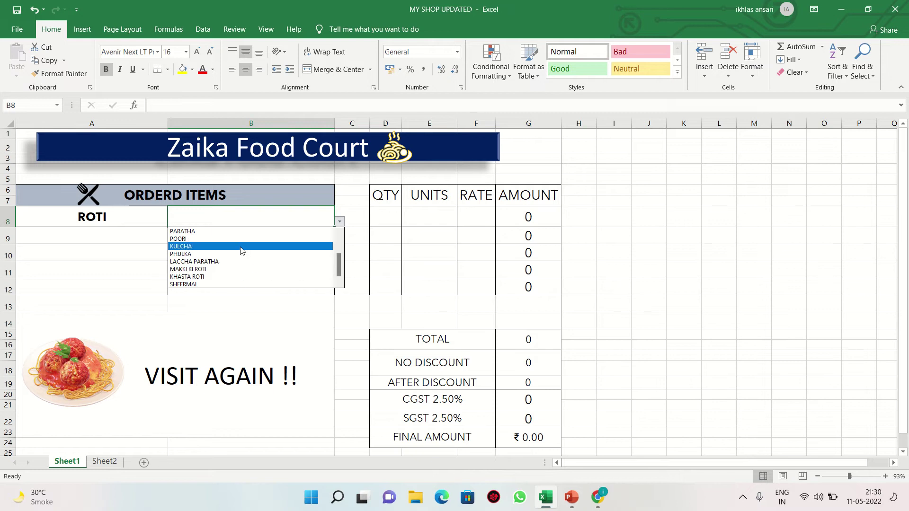
{"action": "key", "text": "Escape"}
{"action": "left_click", "coordinate": [384, 211]}
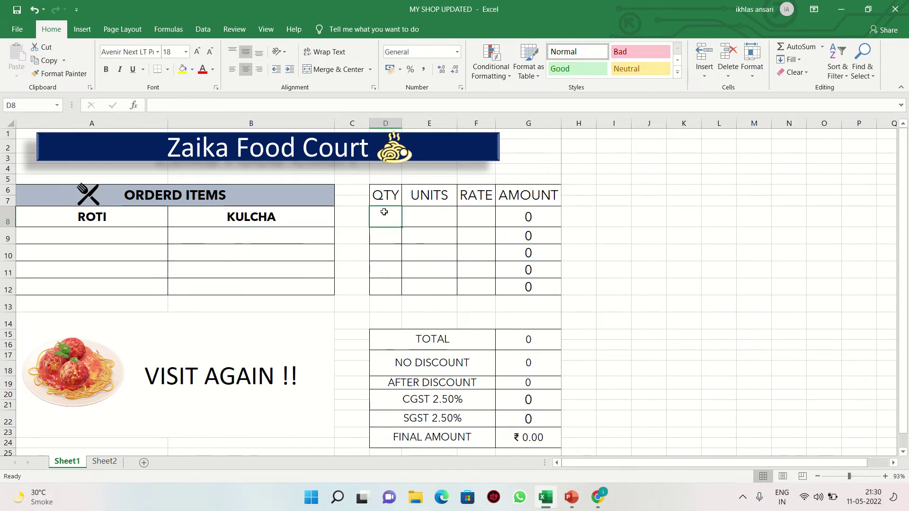
Step: Enter quantity 50, unit PIECES and rate 20 for the first item
{"action": "type", "text": "50"}
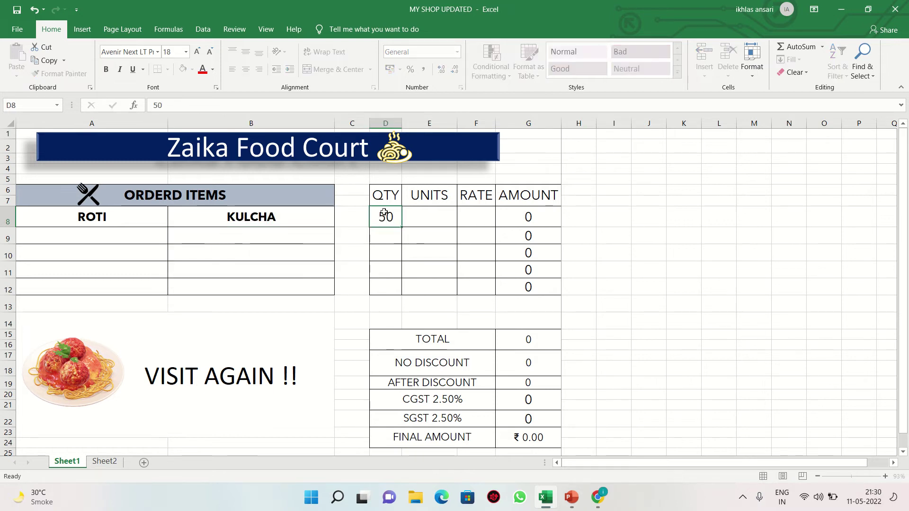
{"action": "key", "text": "Return"}
{"action": "left_click", "coordinate": [449, 210]}
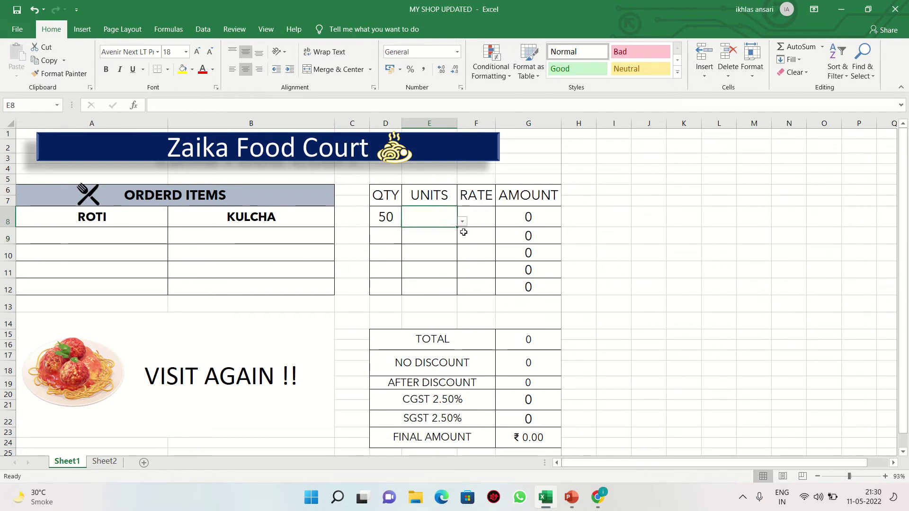
{"action": "left_click", "coordinate": [462, 222]}
{"action": "left_click", "coordinate": [428, 235]}
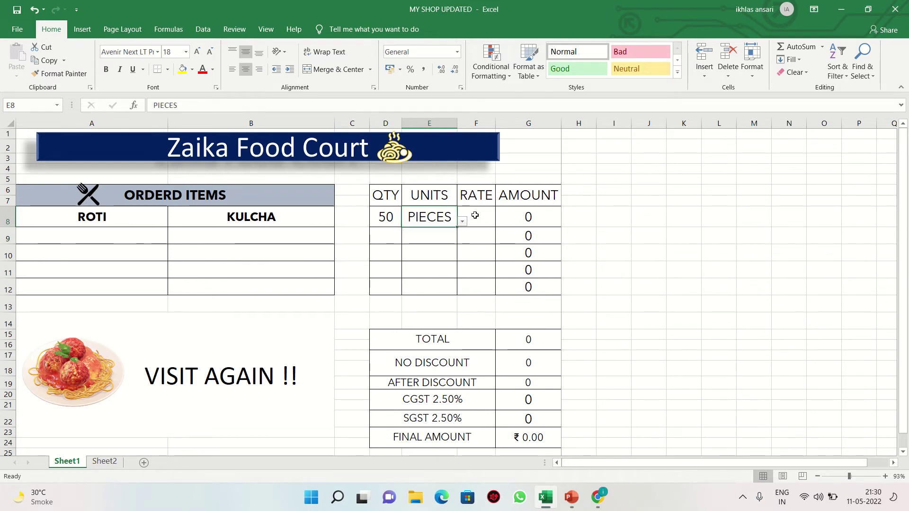
{"action": "left_click", "coordinate": [474, 216]}
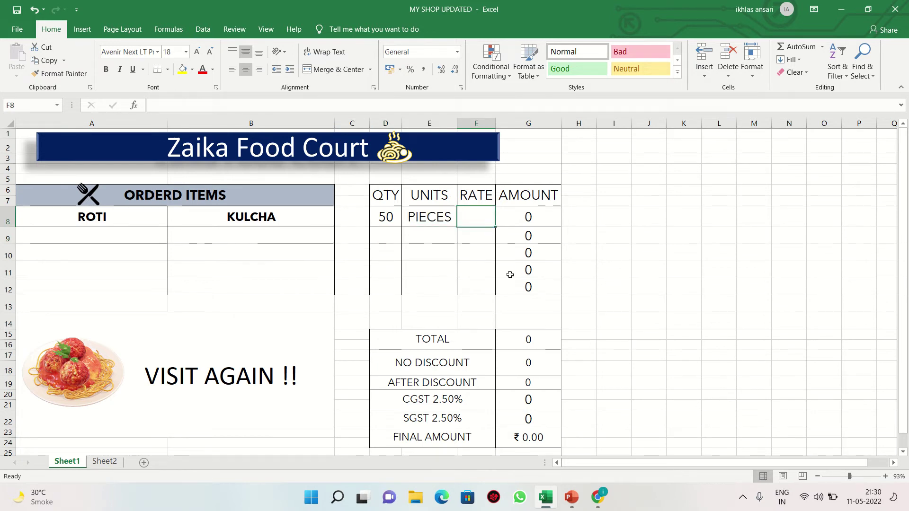
{"action": "type", "text": "20"}
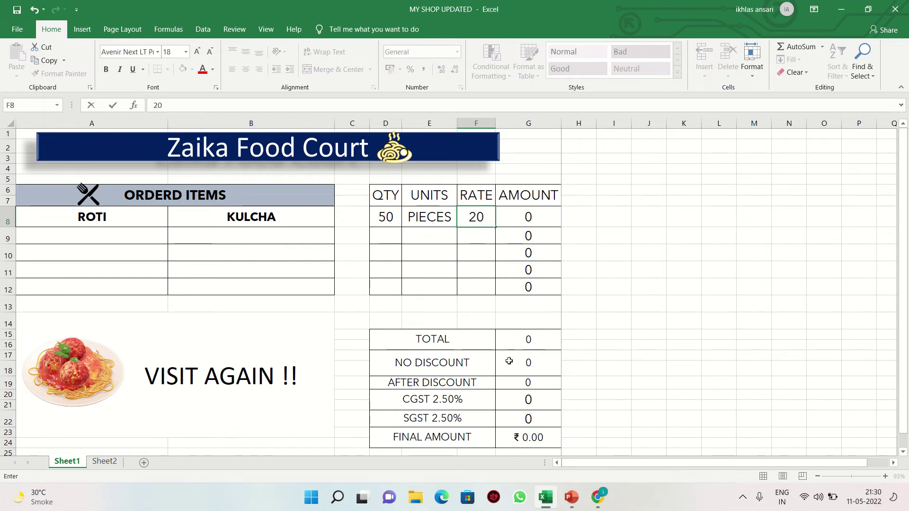
{"action": "key", "text": "Return"}
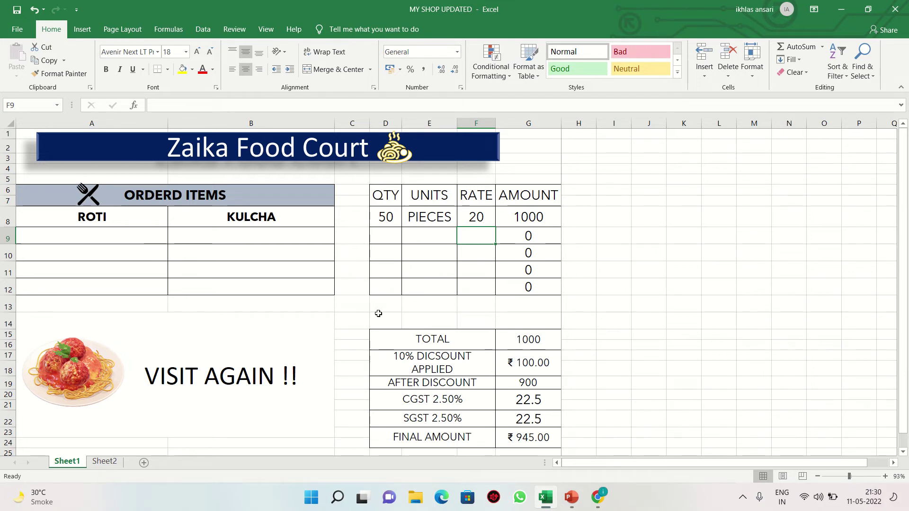
Step: Choose NONVEG as the category and CHICKEN AFGHANI as the dish in the second bill row
{"action": "left_click", "coordinate": [147, 239]}
{"action": "left_click", "coordinate": [173, 238]}
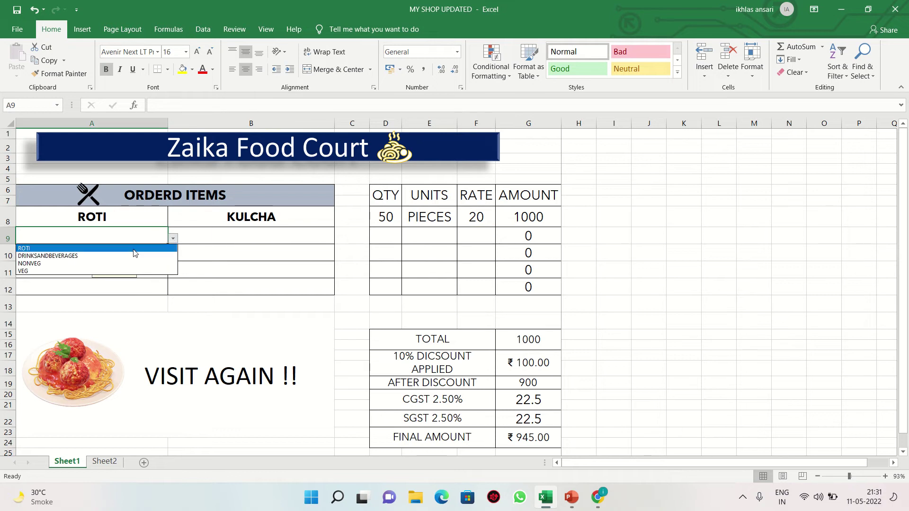
{"action": "left_click", "coordinate": [95, 264]}
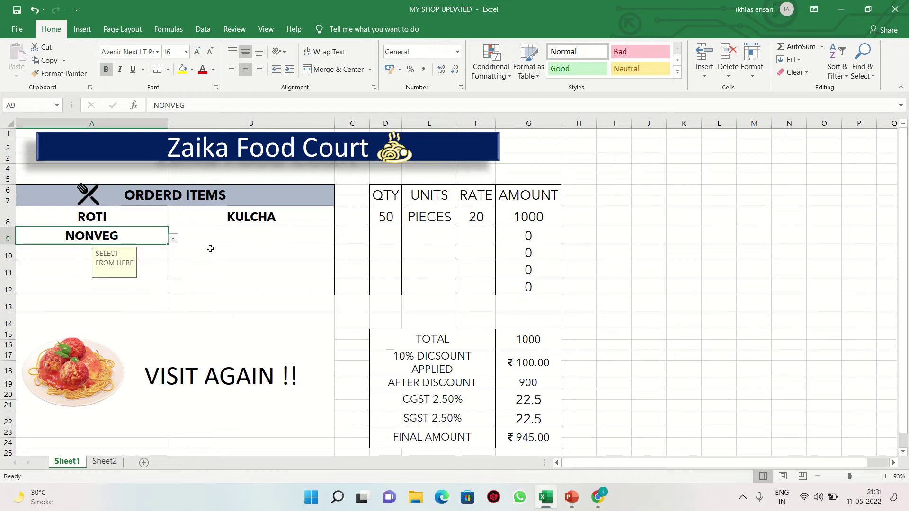
{"action": "left_click", "coordinate": [239, 236]}
{"action": "left_click", "coordinate": [339, 238]}
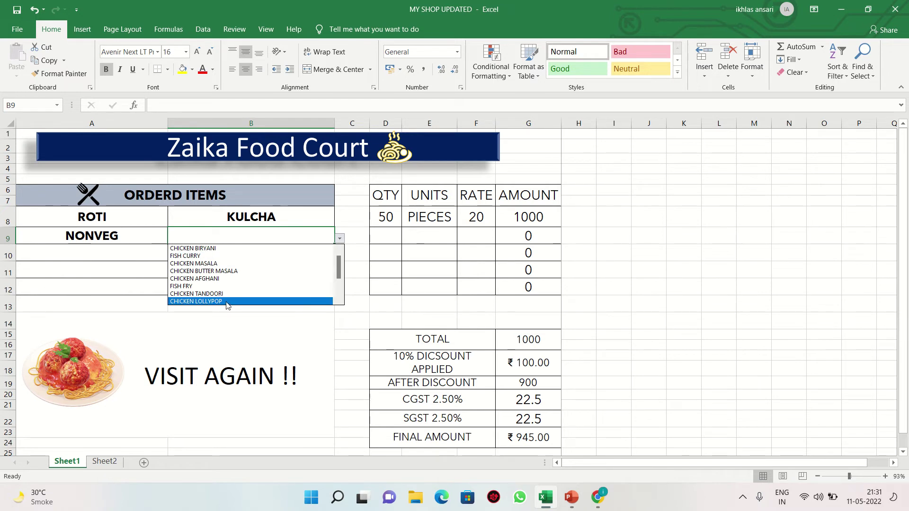
{"action": "left_click", "coordinate": [204, 279]}
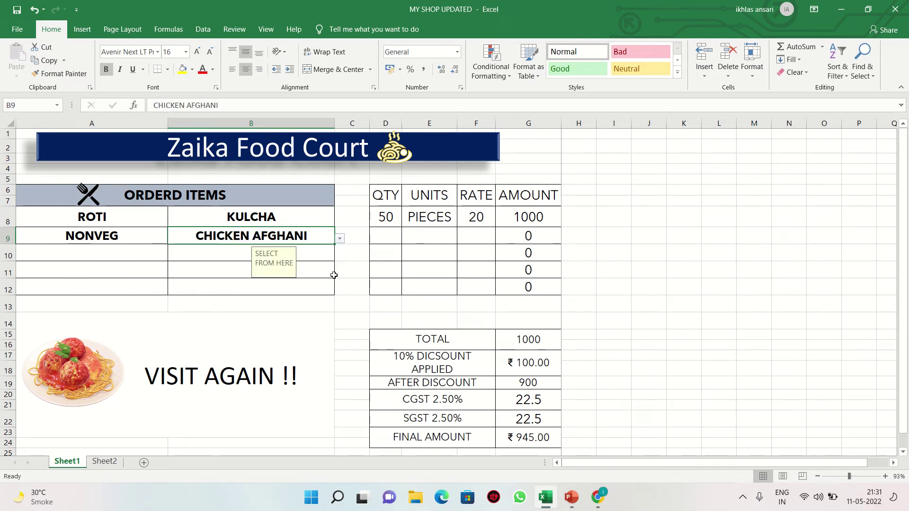
Step: Enter quantity 4, unit KADAI and rate 300 for the second item
{"action": "left_click", "coordinate": [379, 236]}
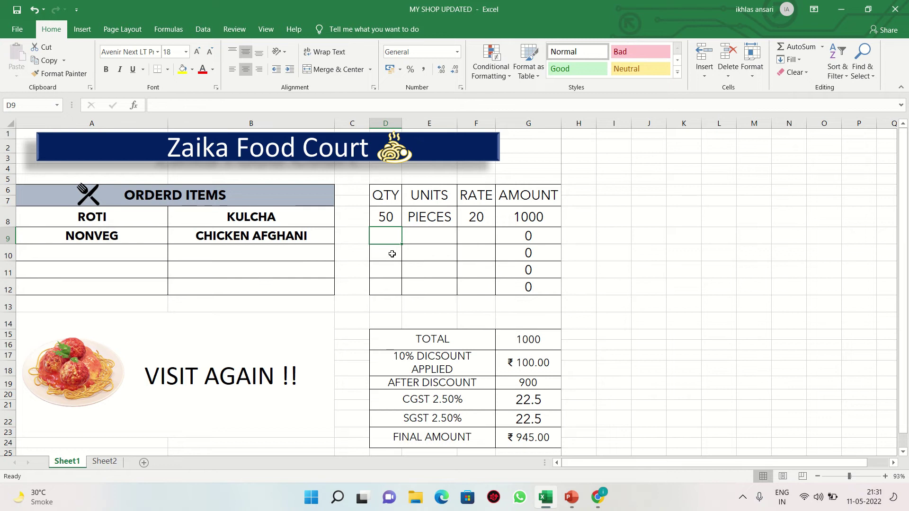
{"action": "type", "text": "4"}
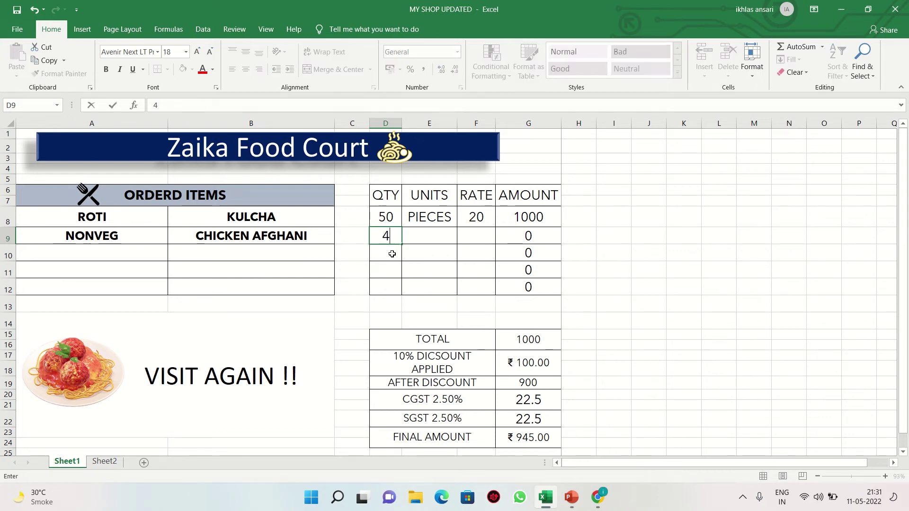
{"action": "left_click", "coordinate": [392, 254]}
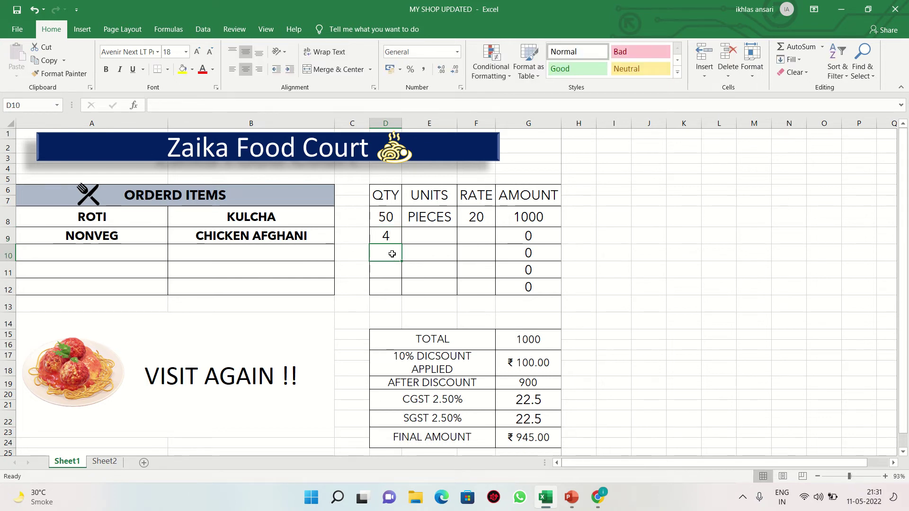
{"action": "left_click", "coordinate": [426, 237]}
{"action": "left_click", "coordinate": [462, 238]}
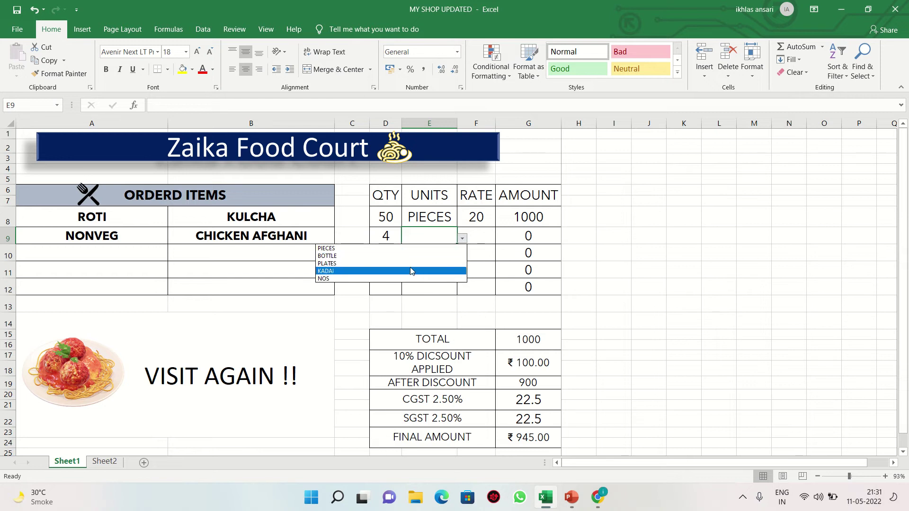
{"action": "left_click", "coordinate": [411, 270]}
{"action": "left_click", "coordinate": [482, 238]}
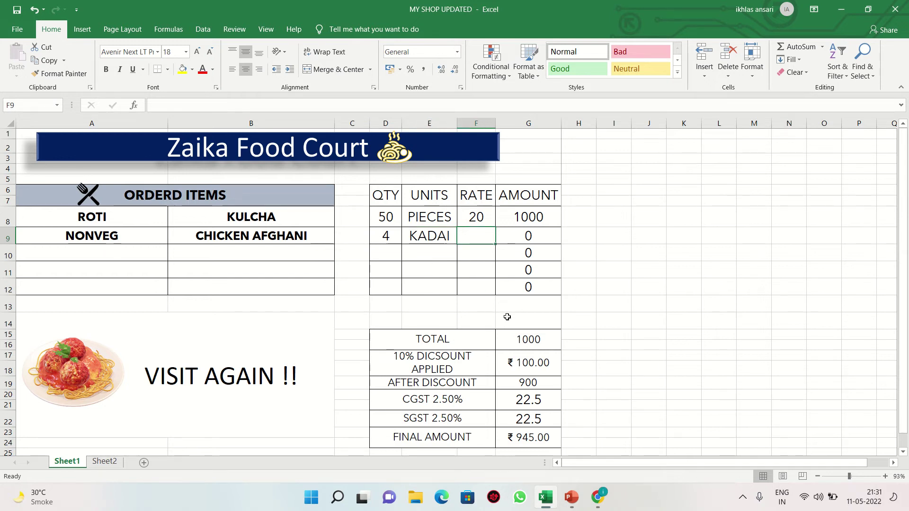
{"action": "type", "text": "3"}
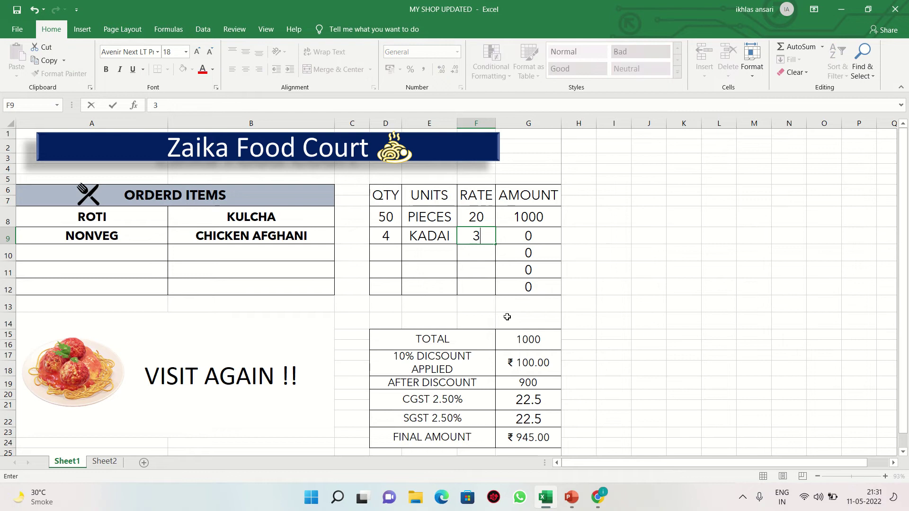
{"action": "type", "text": "00"}
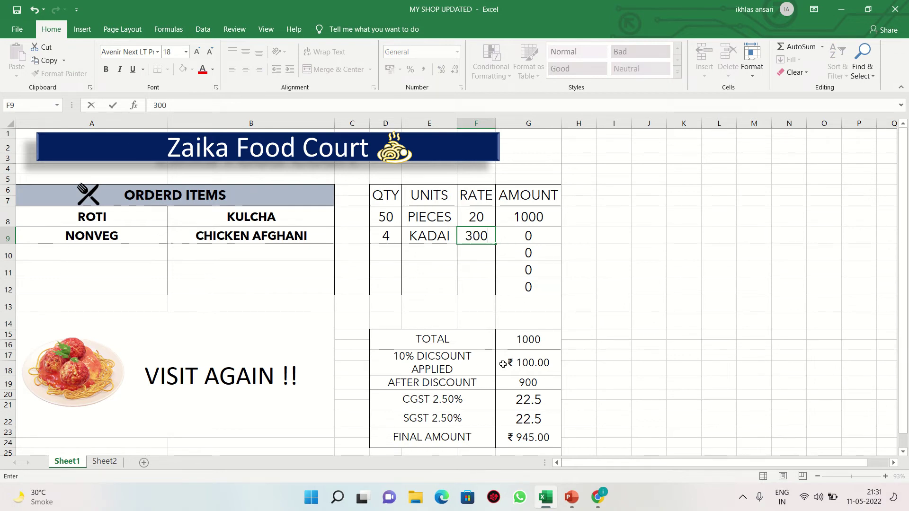
{"action": "key", "text": "ctrl+Return"}
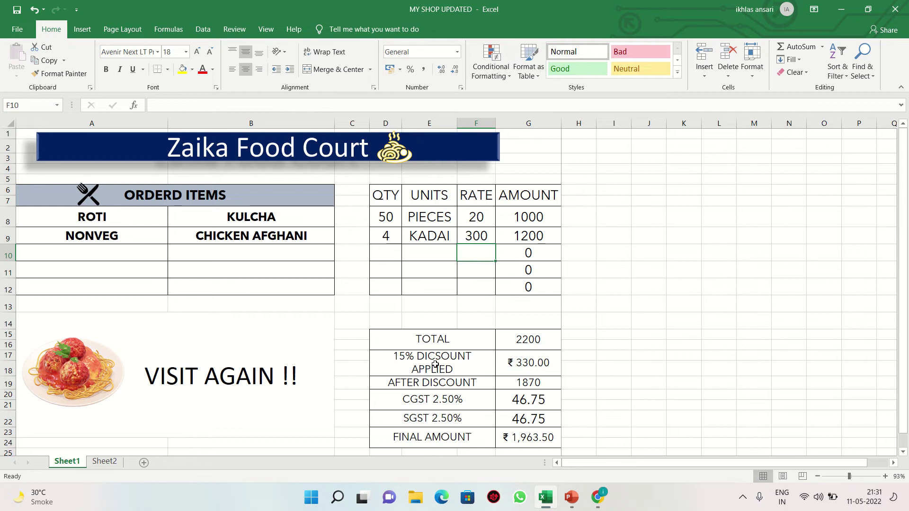
Step: Review the discount, CGST 2.50%, SGST 2.50% and final amount cells, then switch to Sheet2
{"action": "left_click", "coordinate": [527, 366]}
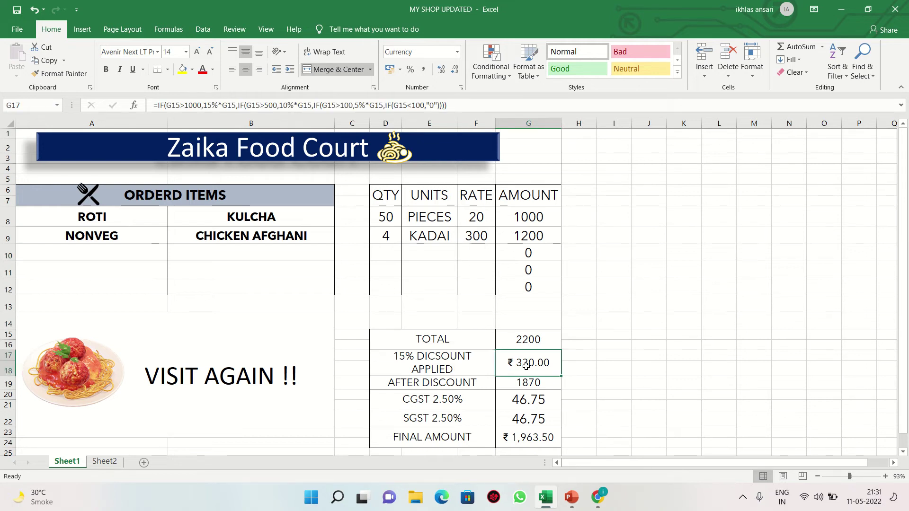
{"action": "left_click", "coordinate": [464, 405]}
{"action": "left_click", "coordinate": [464, 416]}
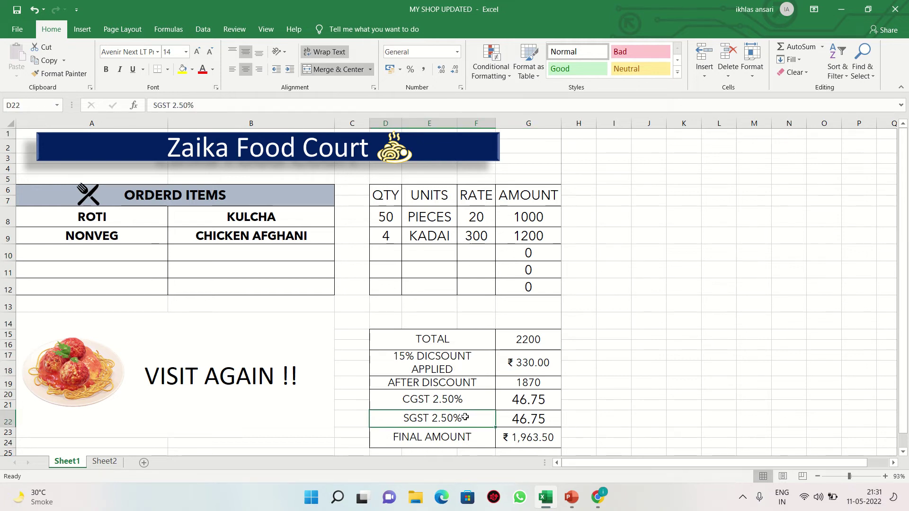
{"action": "left_click", "coordinate": [514, 439]}
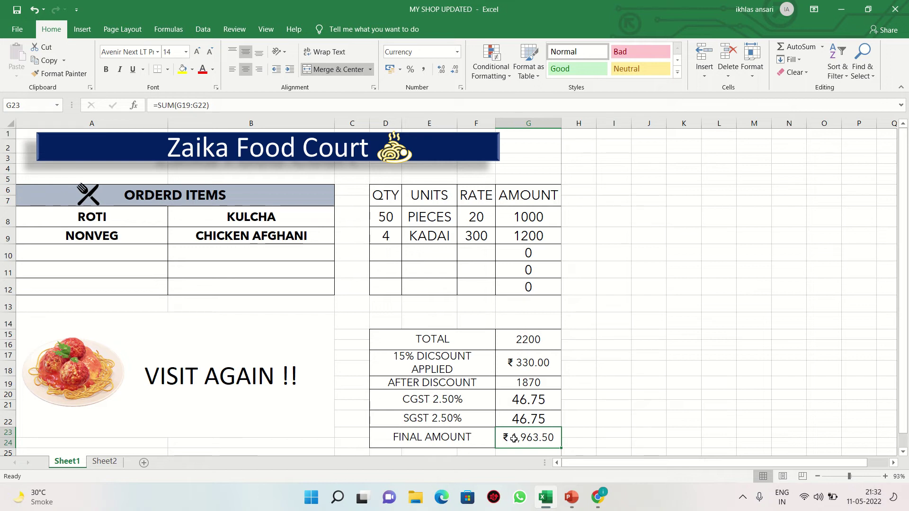
{"action": "key", "text": "ctrl+Page_Down"}
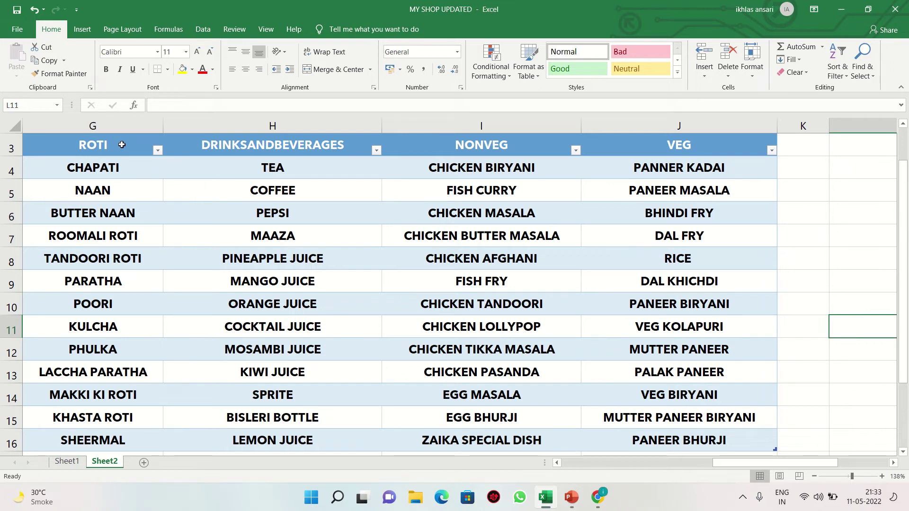
{"action": "left_click", "coordinate": [122, 145]}
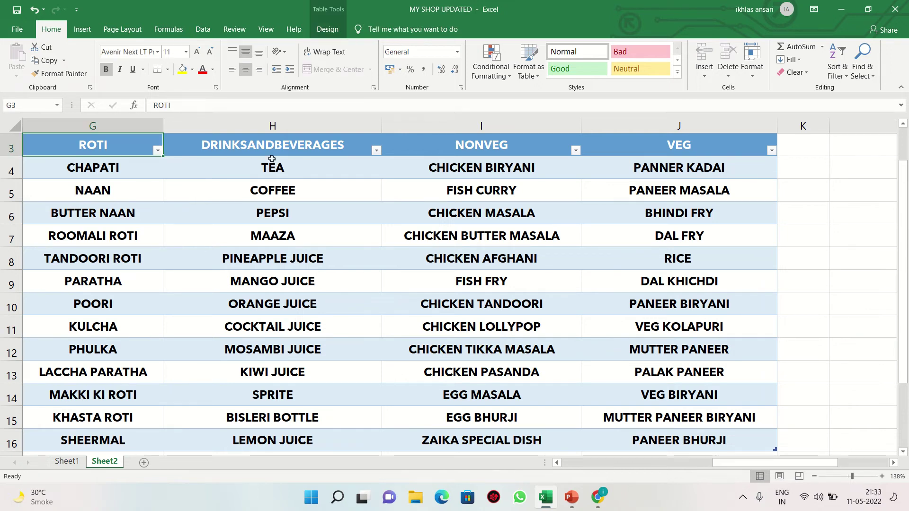
{"action": "left_click", "coordinate": [270, 146]}
{"action": "left_click", "coordinate": [438, 152]}
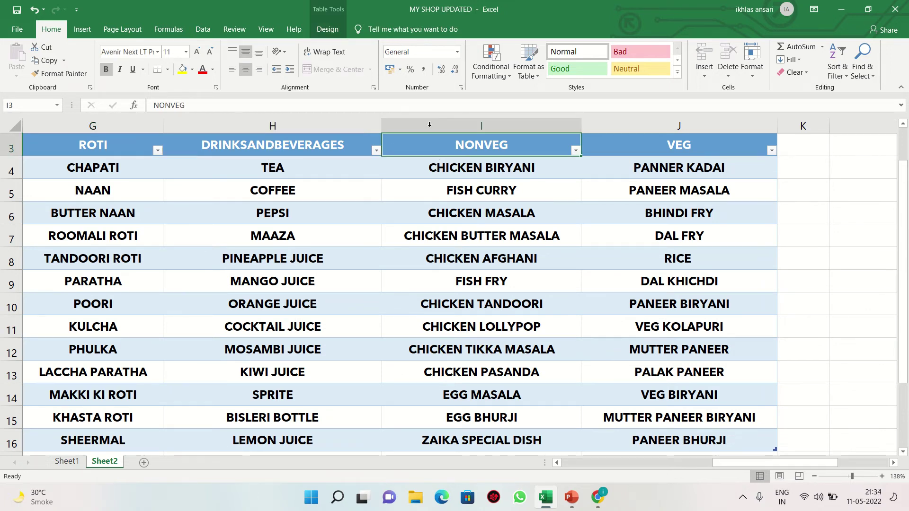
{"action": "left_click", "coordinate": [696, 144]}
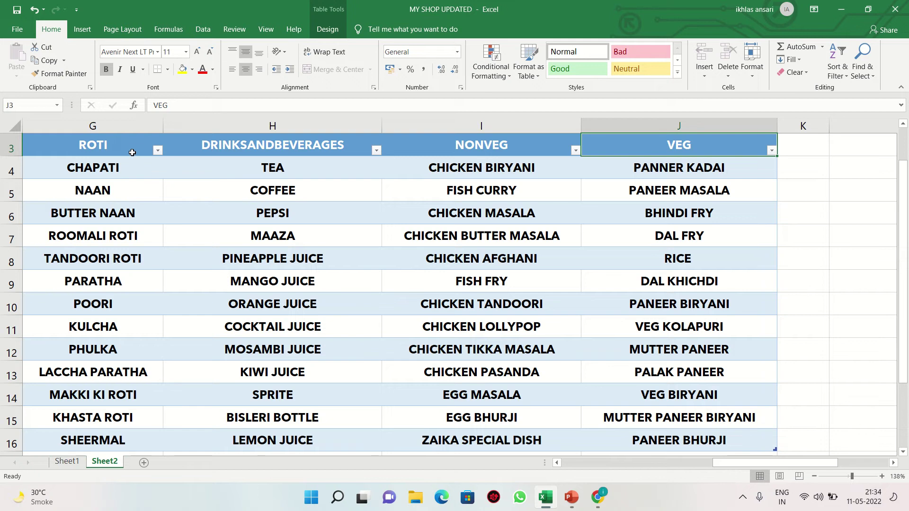
{"action": "left_click_drag", "start_coordinate": [128, 147], "coordinate": [128, 441]}
{"action": "type", "text": "ctrl+shift+f3"}
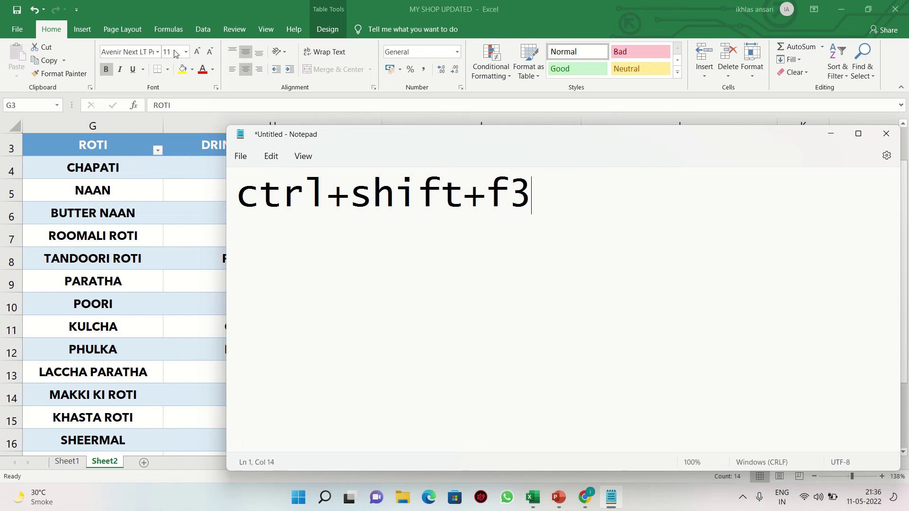
Step: Minimize the Notepad note and select the ROTI column from its header down to SHEERMAL
{"action": "left_click", "coordinate": [830, 135]}
{"action": "left_click_drag", "start_coordinate": [118, 146], "coordinate": [103, 435]}
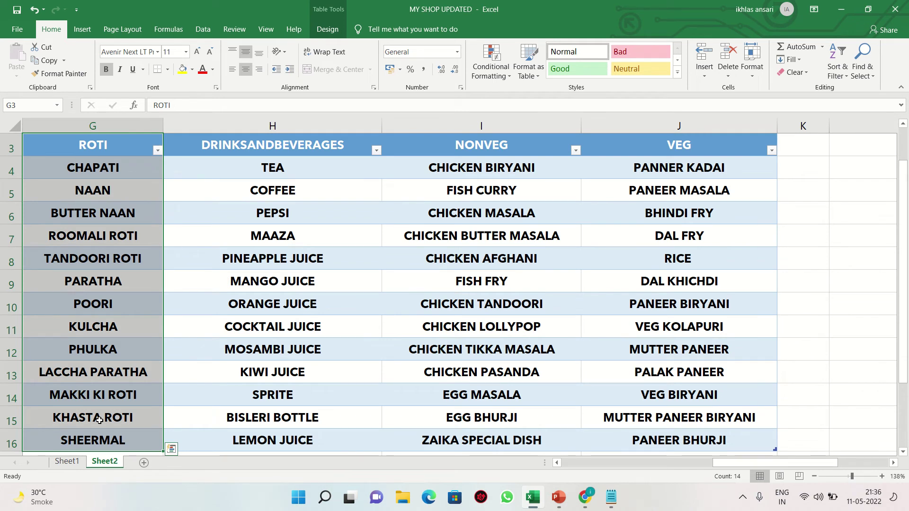
Step: Name the ROTI and DRINKSANDBEVERAGES lists after their header rows using Ctrl+Shift+F3
{"action": "key", "text": "ctrl+shift+F3"}
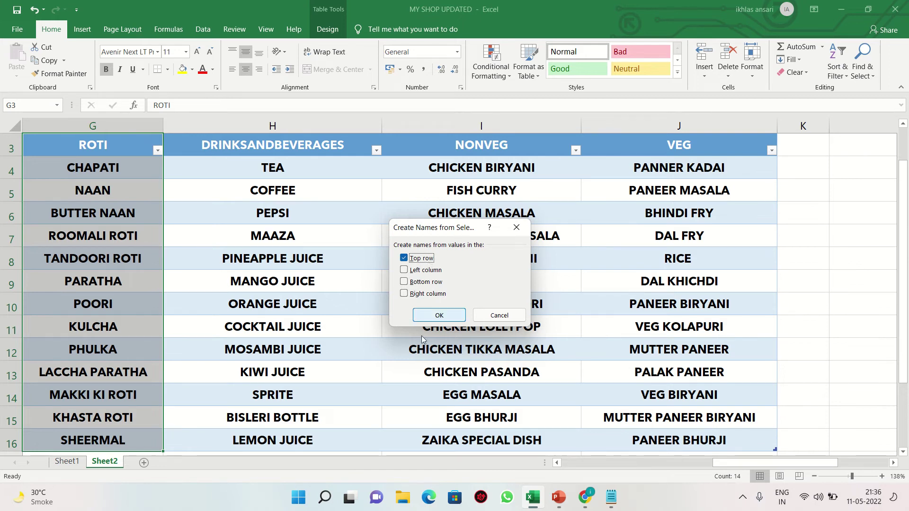
{"action": "left_click", "coordinate": [443, 319]}
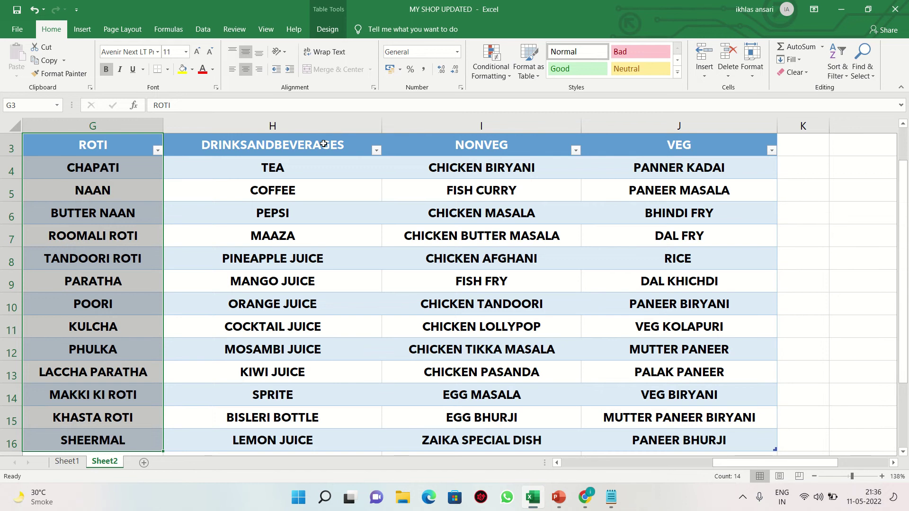
{"action": "left_click_drag", "start_coordinate": [323, 144], "coordinate": [296, 431]}
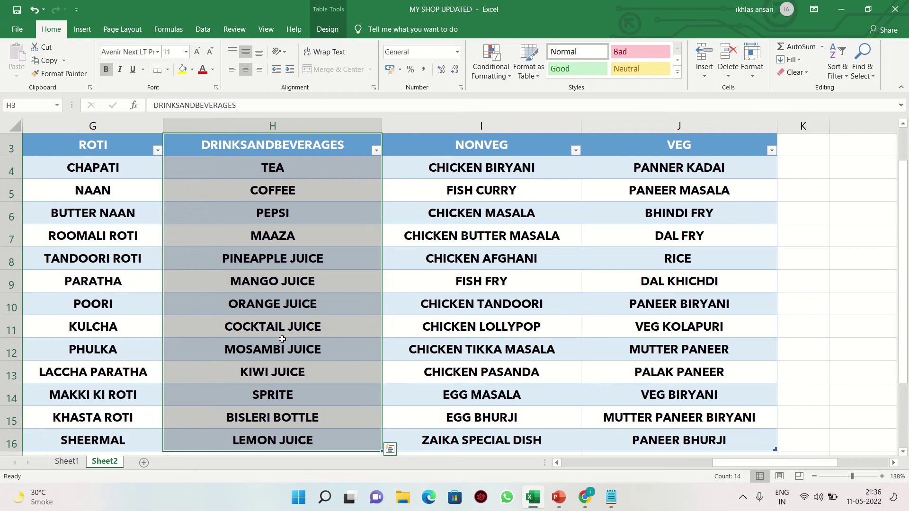
{"action": "key", "text": "ctrl+shift+F3"}
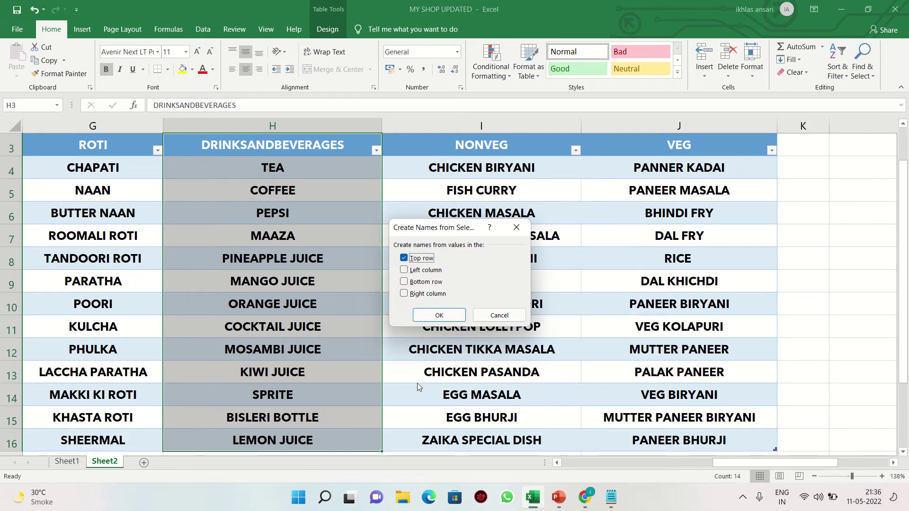
{"action": "left_click", "coordinate": [436, 316]}
Step: Select each menu column's items to verify their range names in the Name Box
{"action": "left_click_drag", "start_coordinate": [473, 147], "coordinate": [481, 372]}
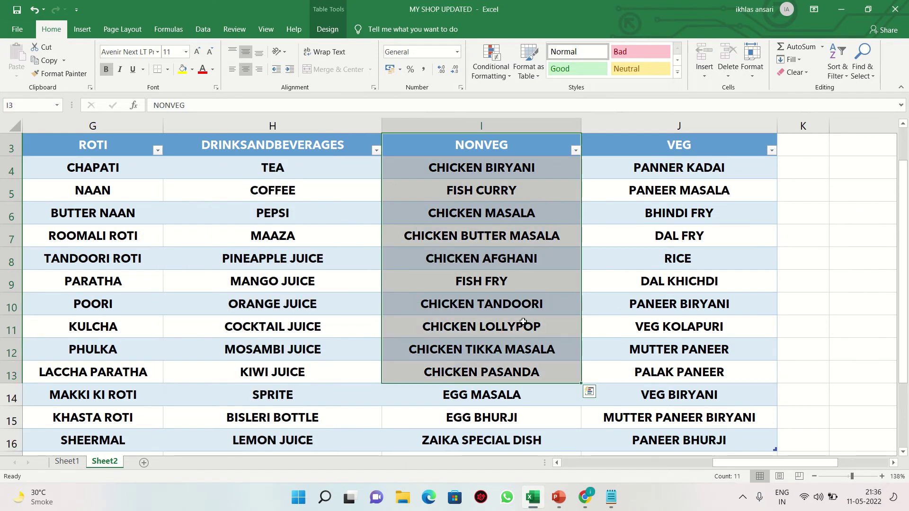
{"action": "left_click_drag", "start_coordinate": [681, 144], "coordinate": [679, 236]}
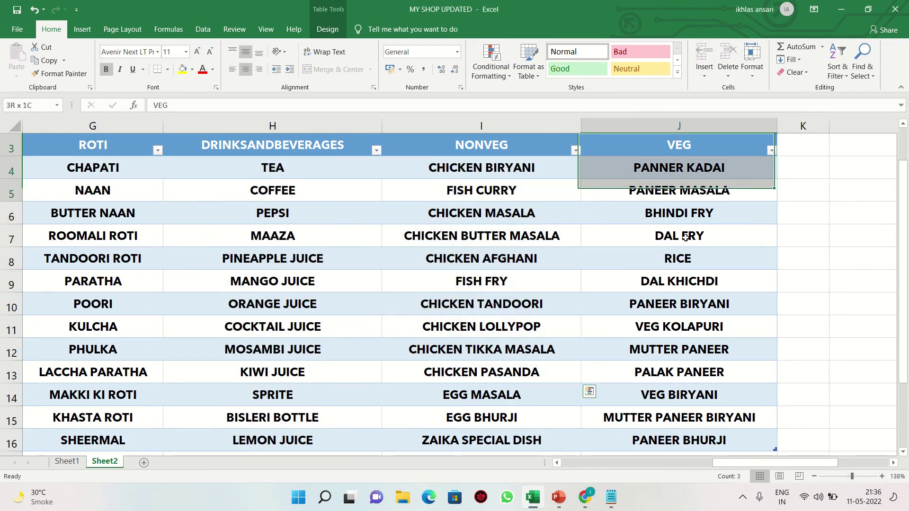
{"action": "left_click", "coordinate": [119, 177]}
{"action": "left_click_drag", "start_coordinate": [119, 177], "coordinate": [100, 432]}
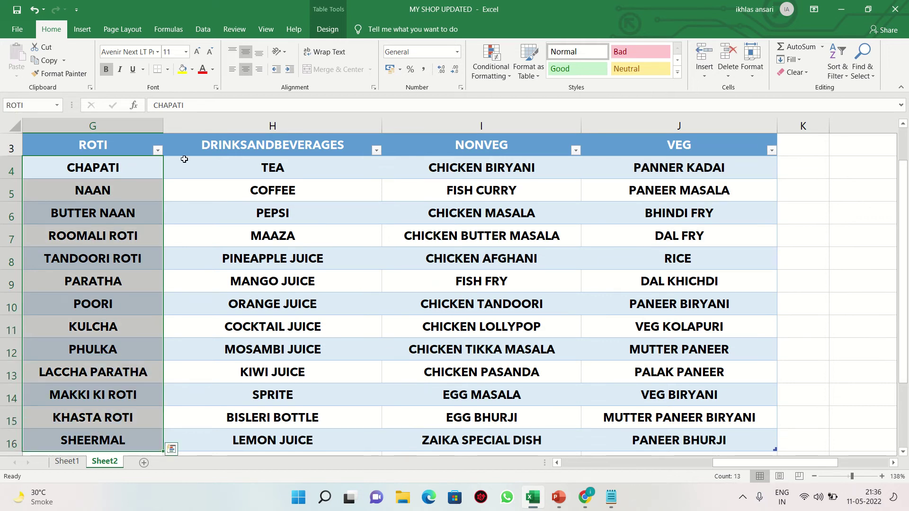
{"action": "mouse_move", "coordinate": [185, 163]}
{"action": "left_mouse_down"}
{"action": "mouse_move", "coordinate": [192, 380]}
{"action": "mouse_move", "coordinate": [203, 433]}
{"action": "left_mouse_up"}
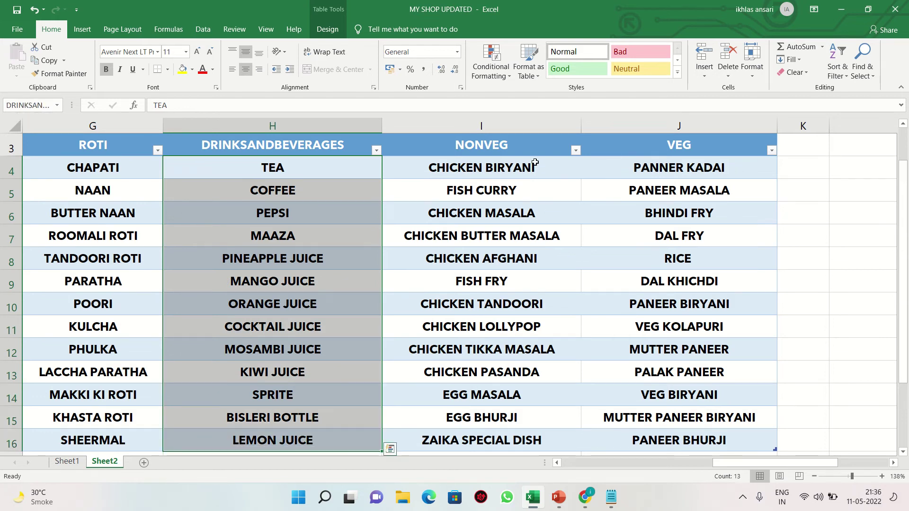
{"action": "left_click_drag", "start_coordinate": [532, 166], "coordinate": [521, 374]}
{"action": "left_click_drag", "start_coordinate": [724, 167], "coordinate": [724, 441]}
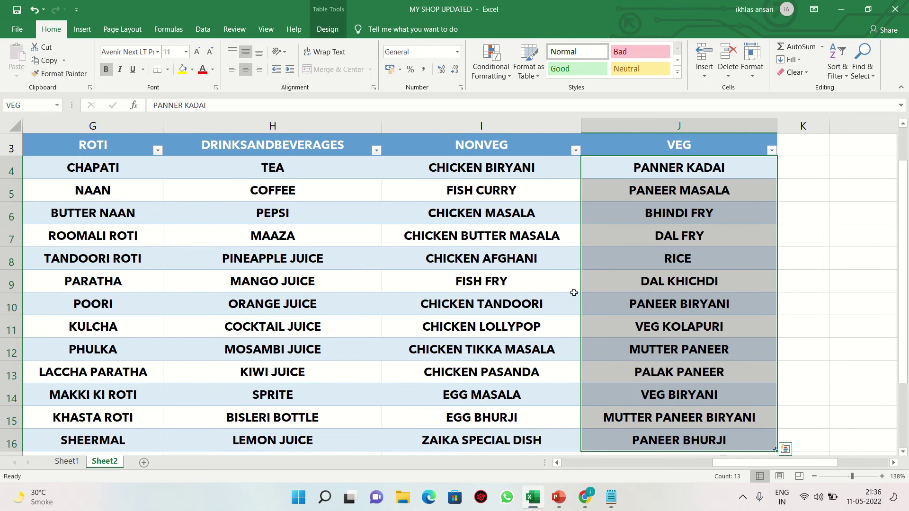
{"action": "left_click_drag", "start_coordinate": [542, 171], "coordinate": [522, 445]}
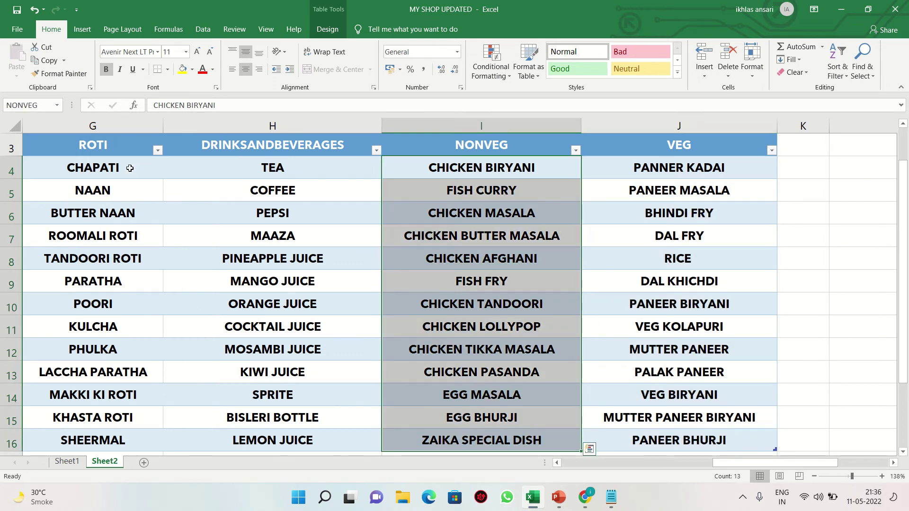
Step: Select the whole menu table G3:J16, show the Insert commands, and return to Sheet1
{"action": "mouse_move", "coordinate": [116, 148]}
{"action": "left_mouse_down"}
{"action": "mouse_move", "coordinate": [693, 296]}
{"action": "mouse_move", "coordinate": [689, 435]}
{"action": "left_mouse_up"}
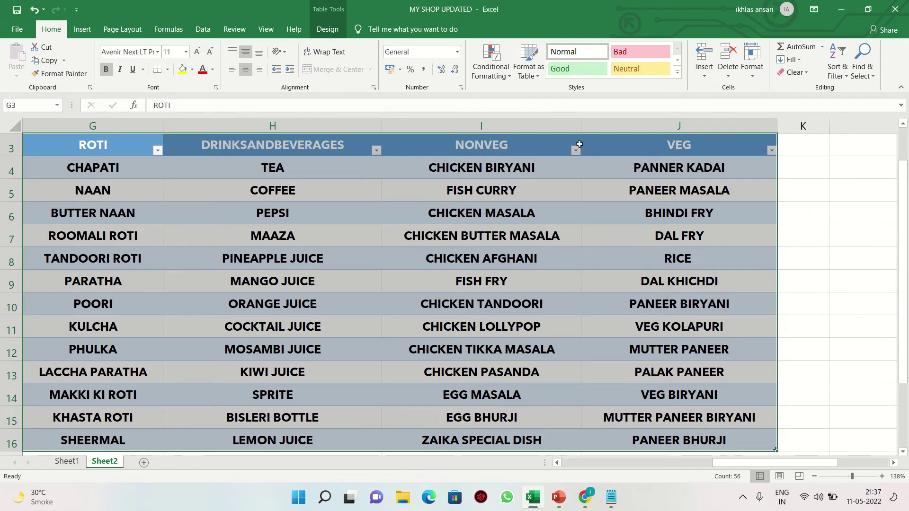
{"action": "left_click", "coordinate": [86, 32]}
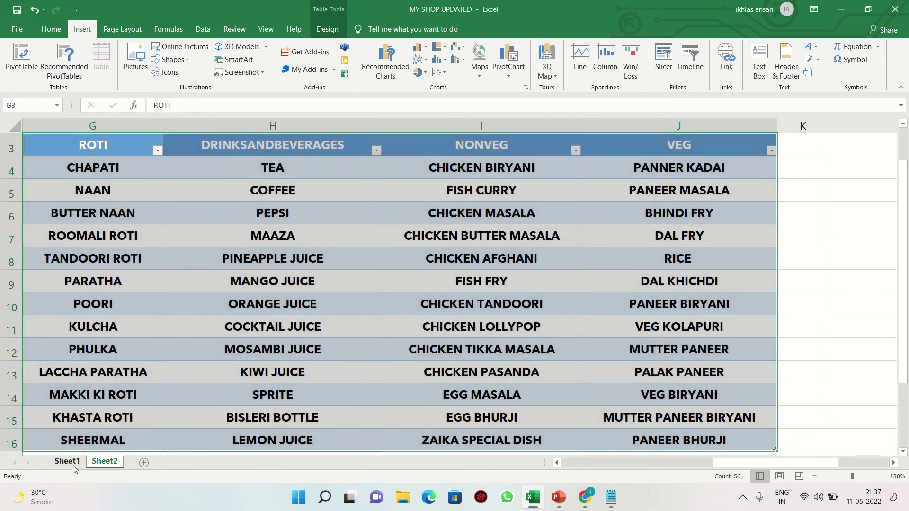
{"action": "left_click", "coordinate": [73, 465]}
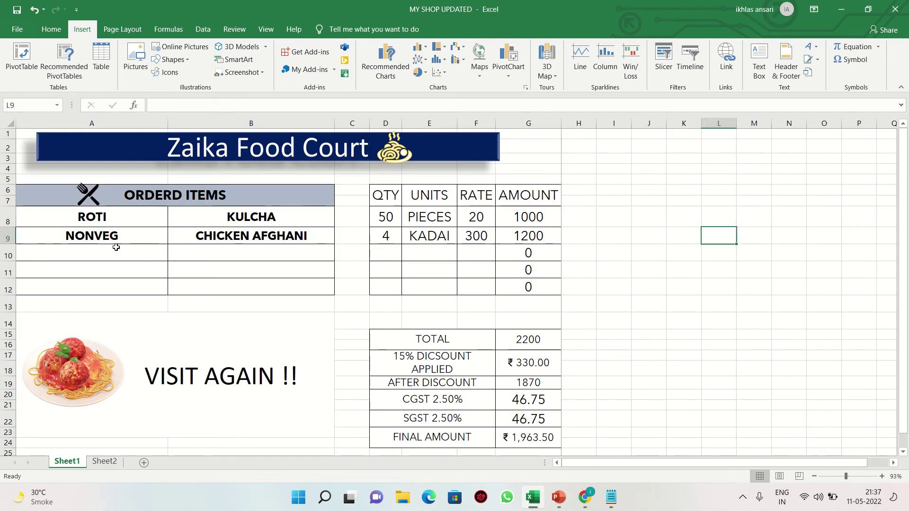
Step: Clear the sample items in A8:B10 and their quantities, units and rates so the bill reads ₹0.00
{"action": "left_click", "coordinate": [118, 221]}
{"action": "left_click_drag", "start_coordinate": [118, 220], "coordinate": [246, 254]}
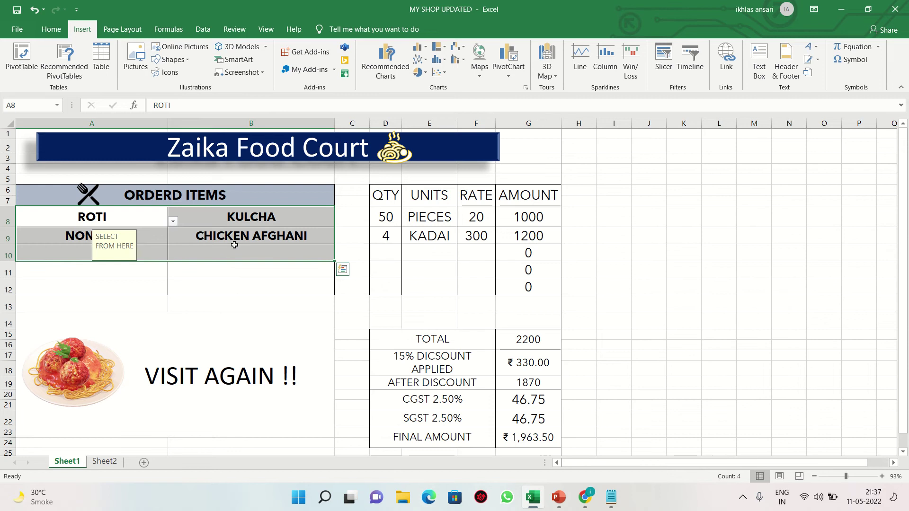
{"action": "key", "text": "Delete"}
{"action": "left_click_drag", "start_coordinate": [386, 217], "coordinate": [459, 241]}
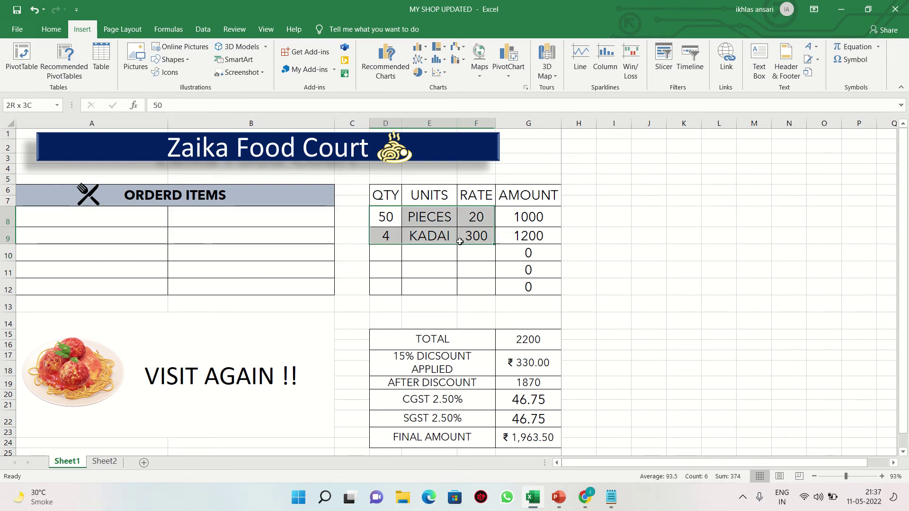
{"action": "key", "text": "Delete"}
{"action": "left_click", "coordinate": [696, 291]}
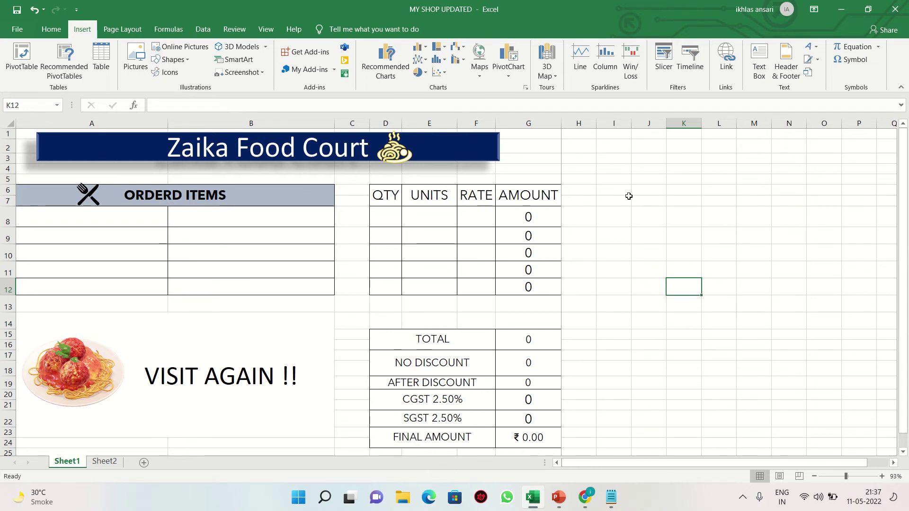
Step: Merge and center H2:N3 beside the title
{"action": "left_click_drag", "start_coordinate": [547, 146], "coordinate": [790, 159]}
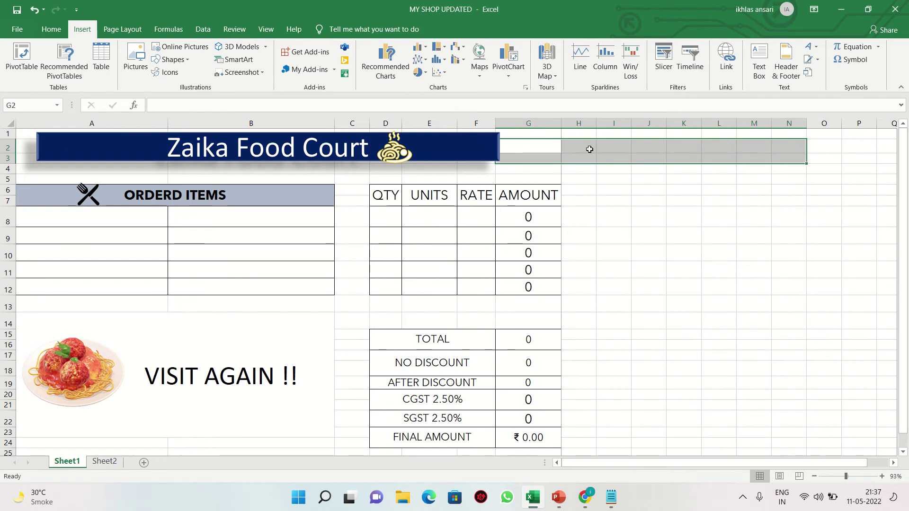
{"action": "left_click_drag", "start_coordinate": [588, 148], "coordinate": [793, 157]}
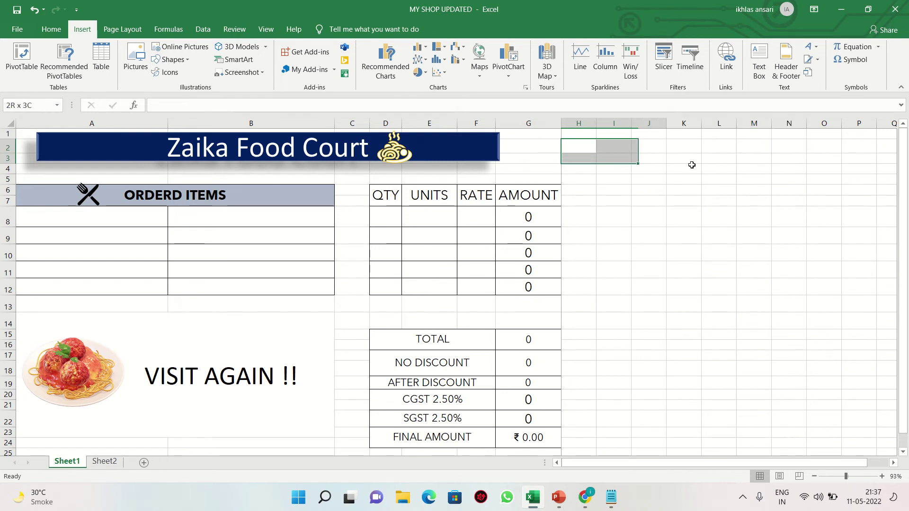
{"action": "left_click", "coordinate": [51, 29]}
{"action": "left_click", "coordinate": [349, 69]}
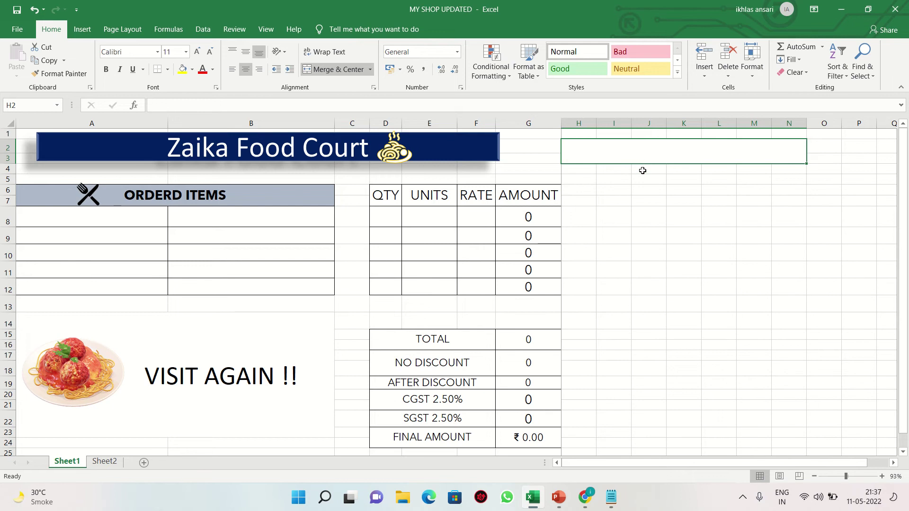
{"action": "left_click", "coordinate": [623, 186]}
{"action": "left_click", "coordinate": [603, 149]}
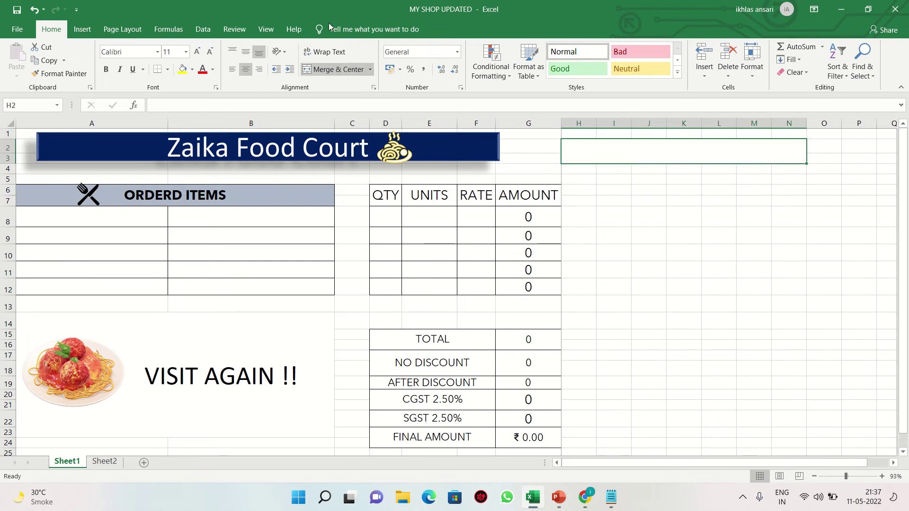
{"action": "left_click", "coordinate": [80, 30]}
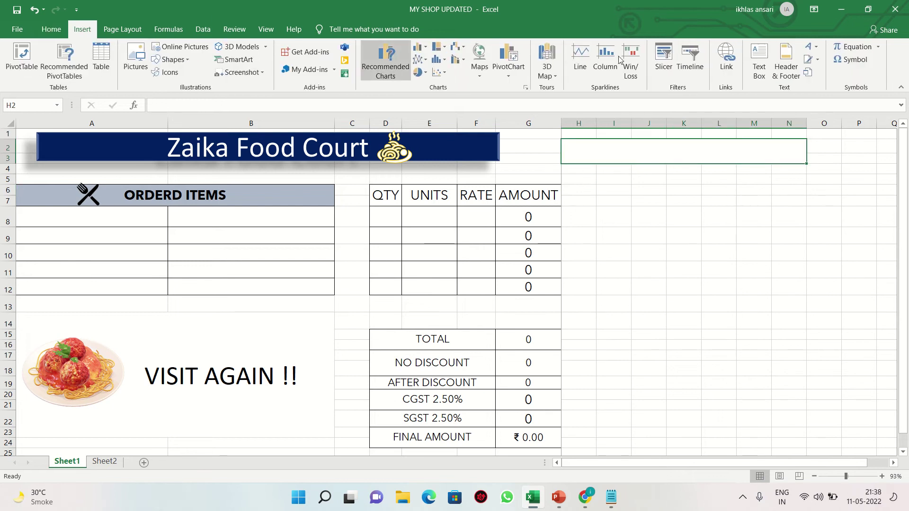
{"action": "left_click", "coordinate": [759, 71]}
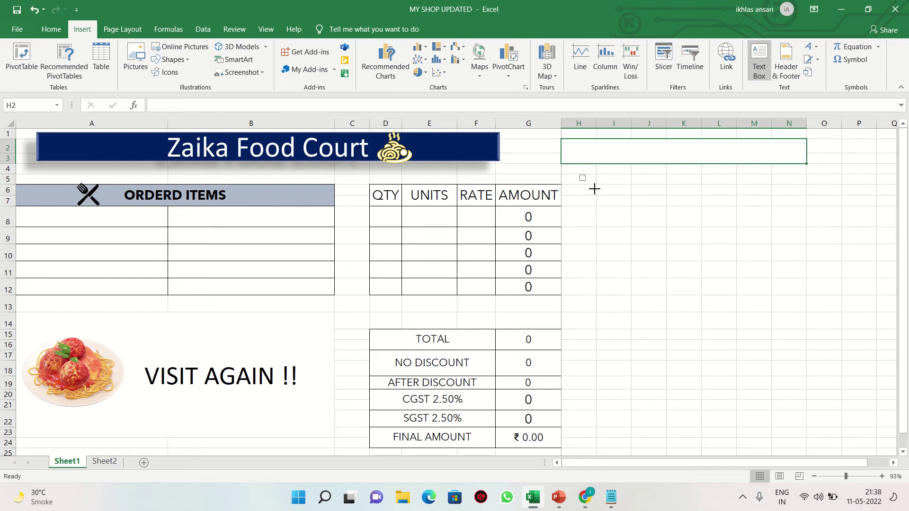
{"action": "left_click_drag", "start_coordinate": [579, 183], "coordinate": [807, 199]}
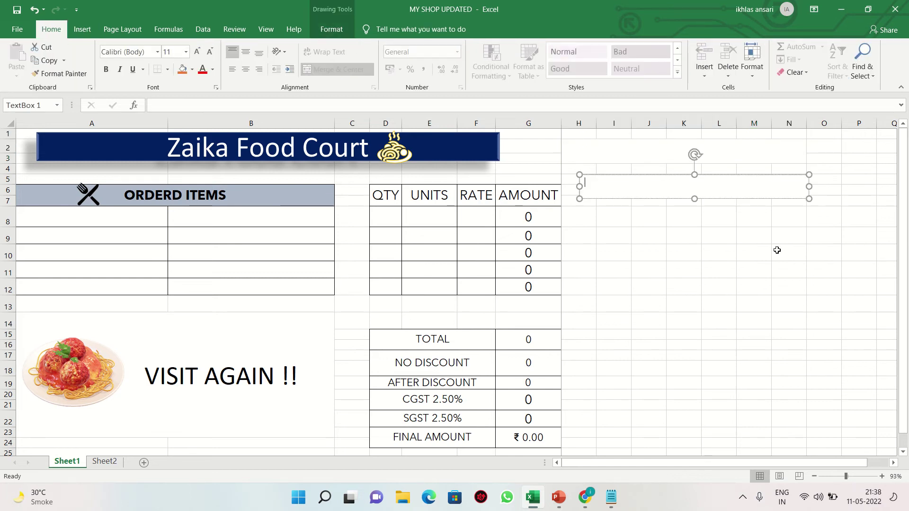
{"action": "left_click", "coordinate": [653, 236]}
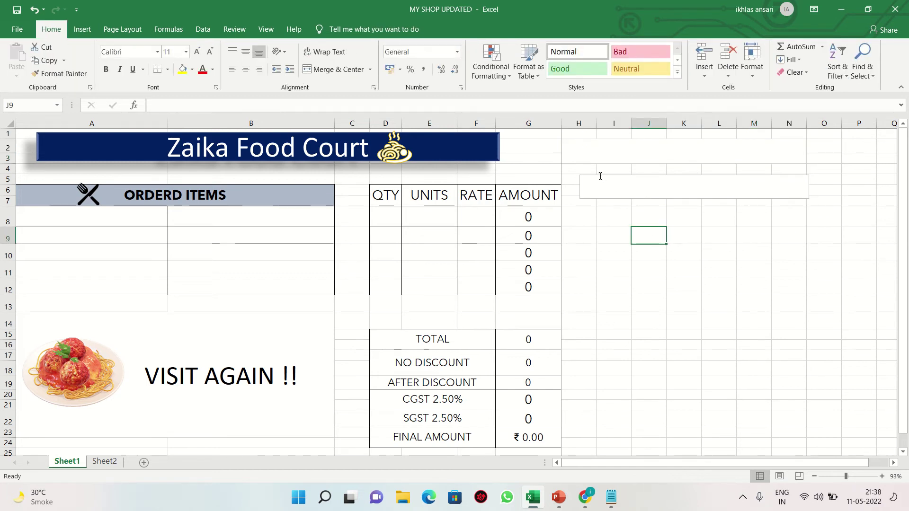
{"action": "key", "text": "ctrl+z"}
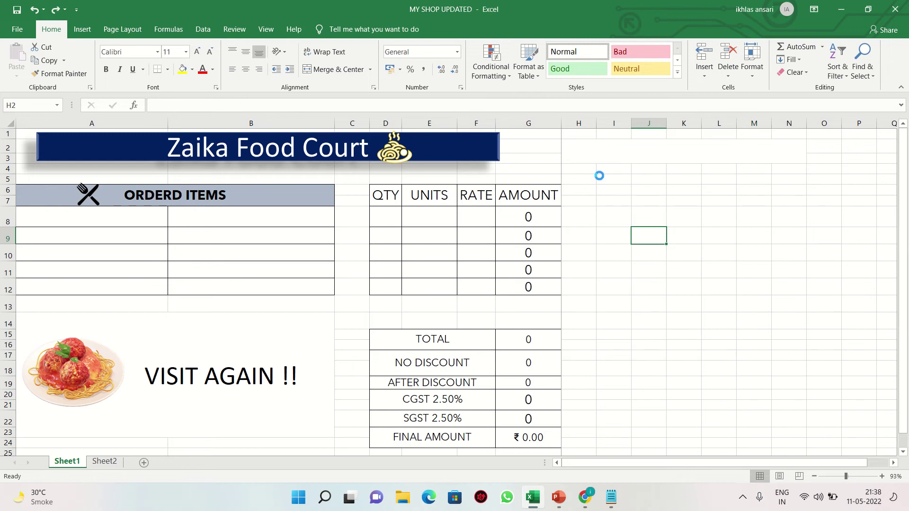
{"action": "key", "text": "ctrl+z"}
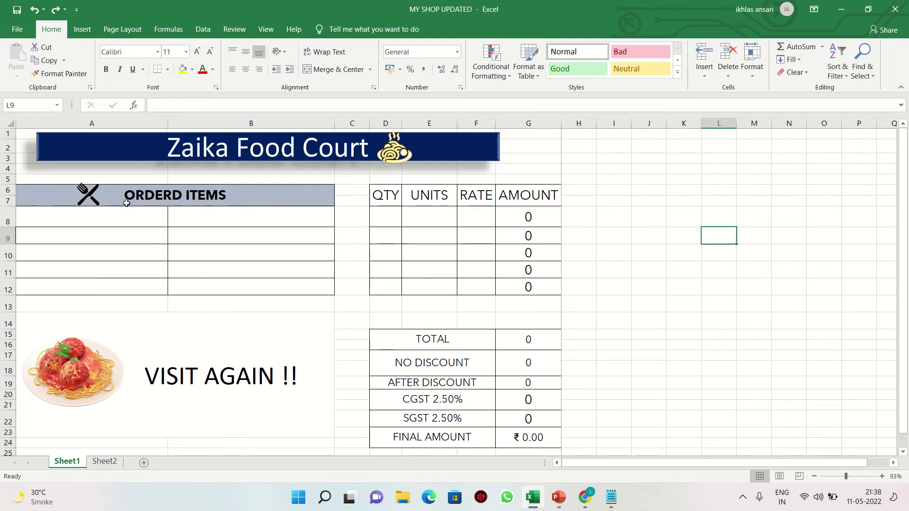
Step: Select the item tables, noodle banner and fork-and-knife icon, then rotate the spaghetti 3D model
{"action": "mouse_move", "coordinate": [94, 216]}
{"action": "left_mouse_down"}
{"action": "mouse_move", "coordinate": [201, 252]}
{"action": "mouse_move", "coordinate": [243, 284]}
{"action": "mouse_move", "coordinate": [294, 286]}
{"action": "left_mouse_up"}
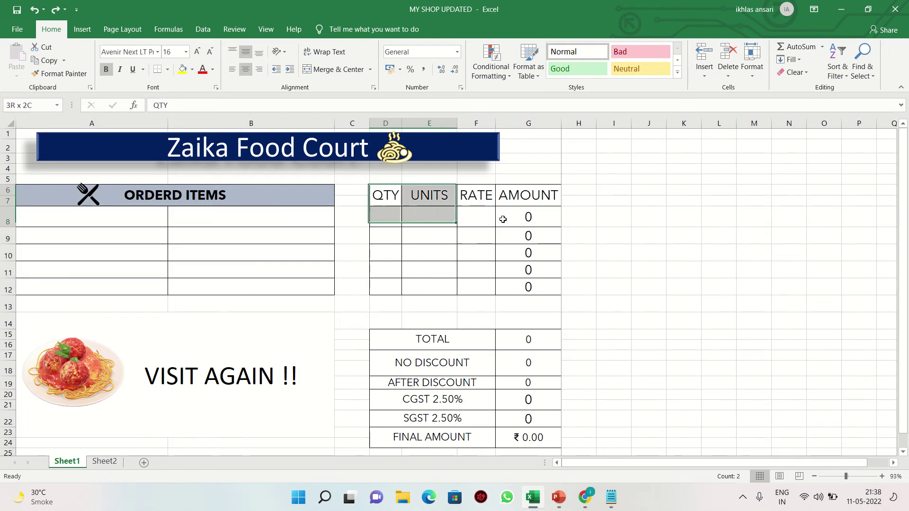
{"action": "left_click_drag", "start_coordinate": [393, 194], "coordinate": [550, 284]}
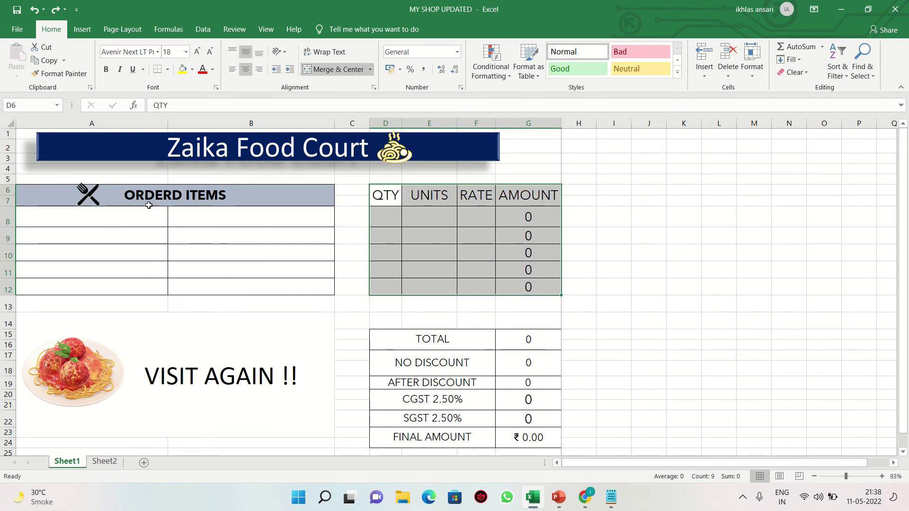
{"action": "left_click", "coordinate": [398, 155]}
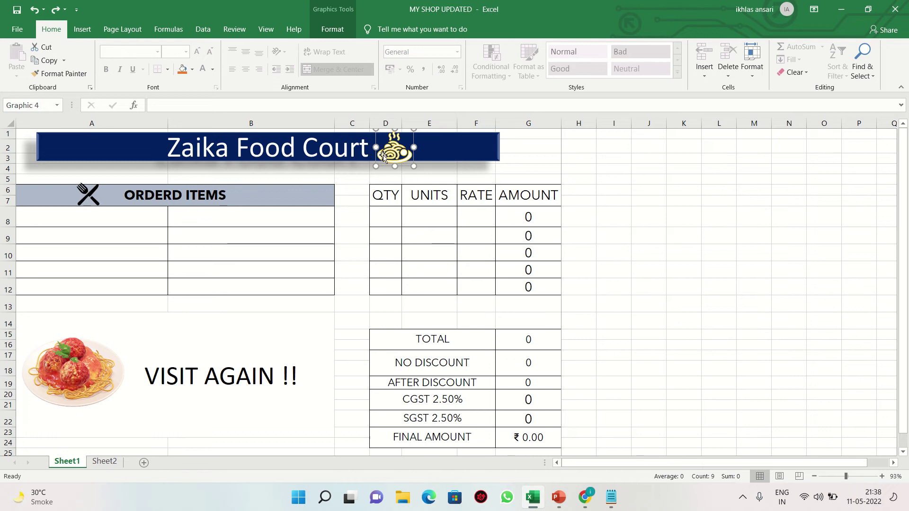
{"action": "left_click", "coordinate": [93, 192]}
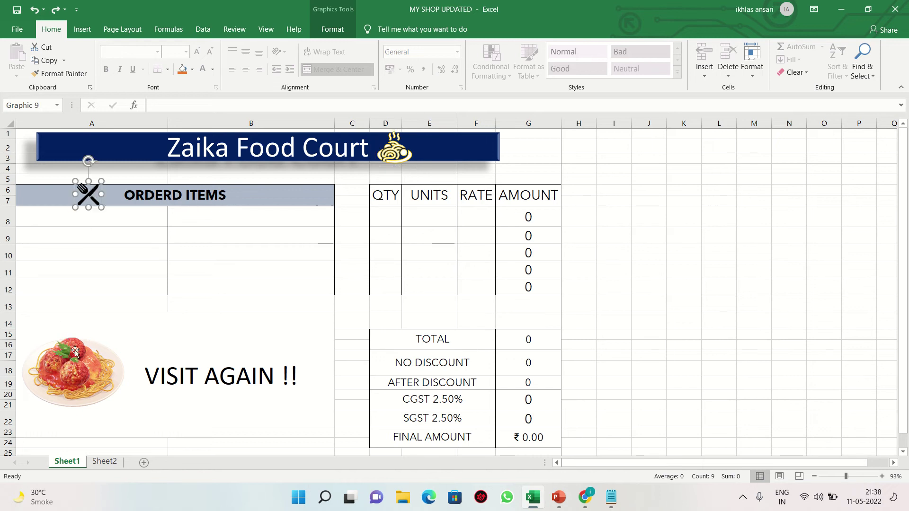
{"action": "mouse_move", "coordinate": [76, 364]}
{"action": "left_mouse_down"}
{"action": "mouse_move", "coordinate": [70, 347]}
{"action": "mouse_move", "coordinate": [32, 341]}
{"action": "mouse_move", "coordinate": [123, 339]}
{"action": "mouse_move", "coordinate": [120, 332]}
{"action": "left_mouse_up"}
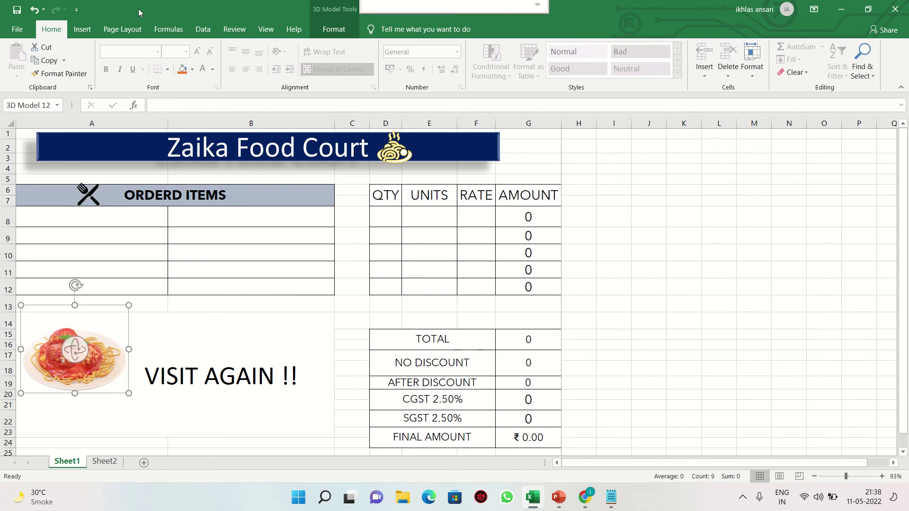
{"action": "left_click", "coordinate": [82, 35]}
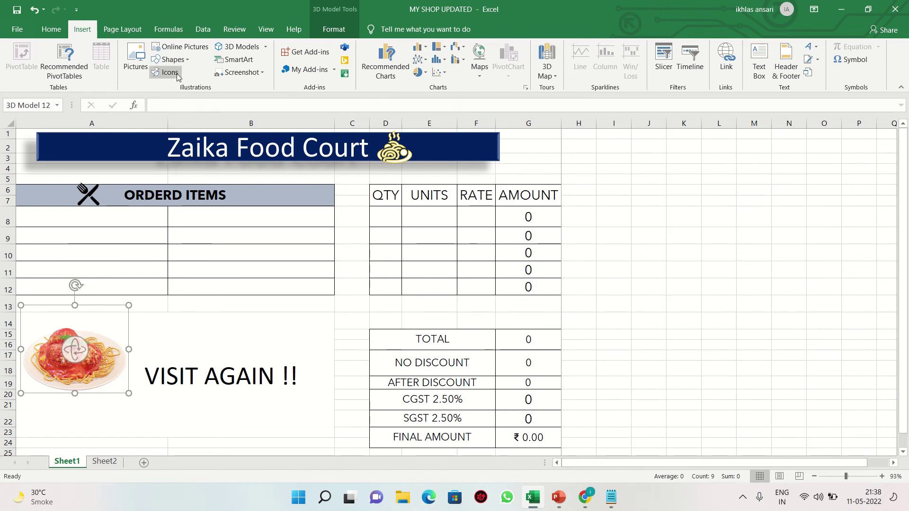
{"action": "left_click", "coordinate": [169, 73]}
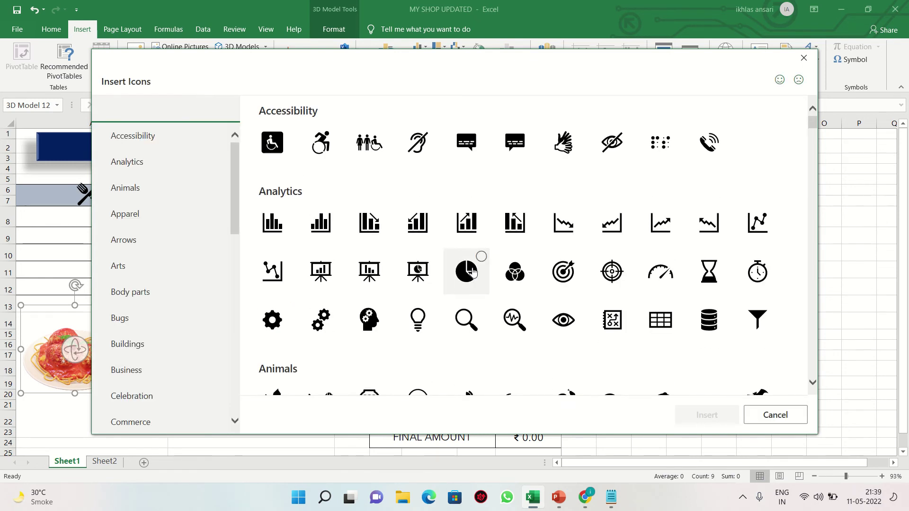
{"action": "scroll", "coordinate": [471, 269], "scroll_direction": "down", "scroll_amount": 8}
{"action": "scroll", "coordinate": [473, 270], "scroll_direction": "down", "scroll_amount": 2}
{"action": "left_click", "coordinate": [804, 59]}
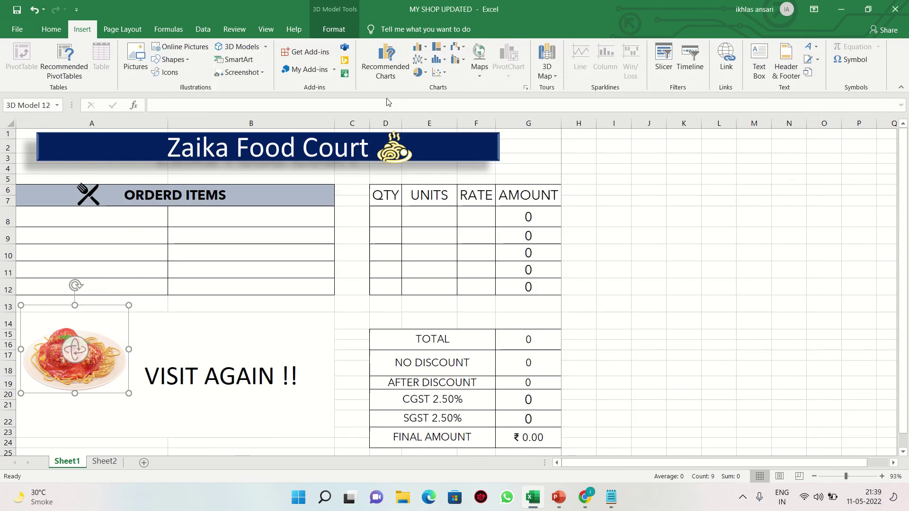
{"action": "left_click", "coordinate": [260, 50]}
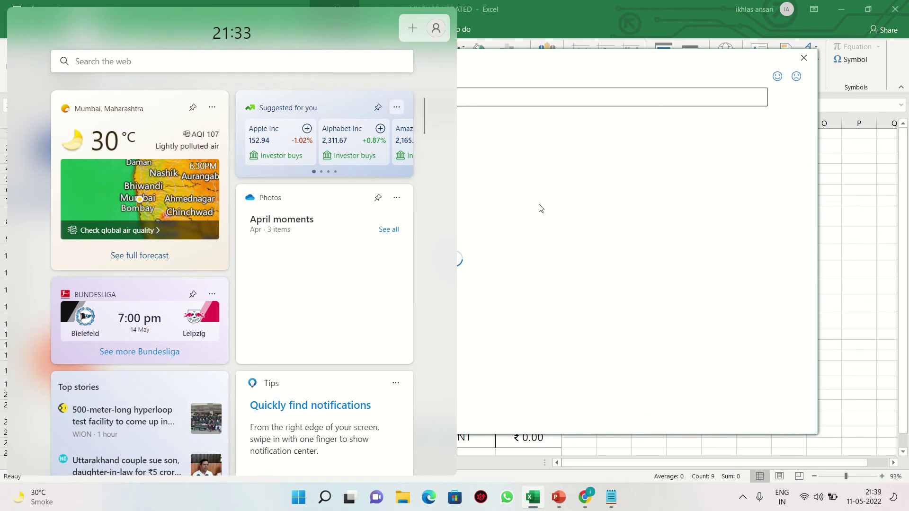
{"action": "left_click", "coordinate": [554, 208]}
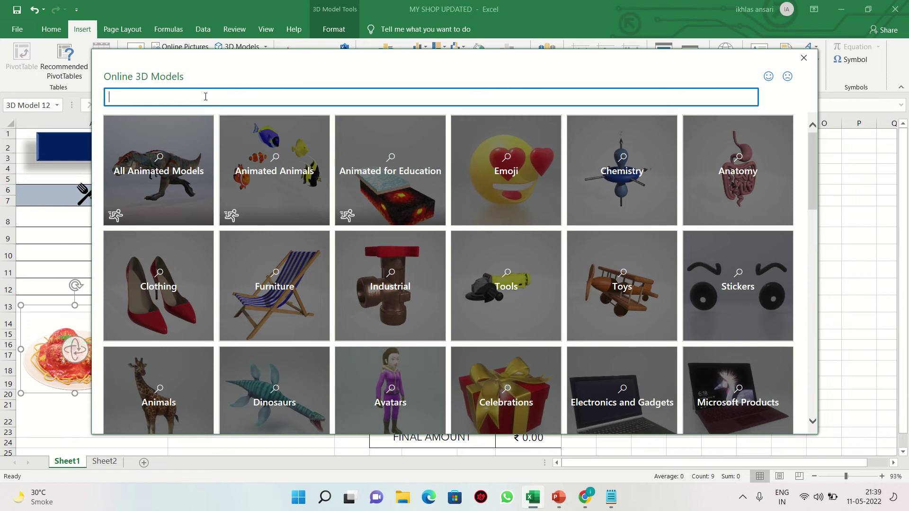
{"action": "left_click", "coordinate": [803, 58]}
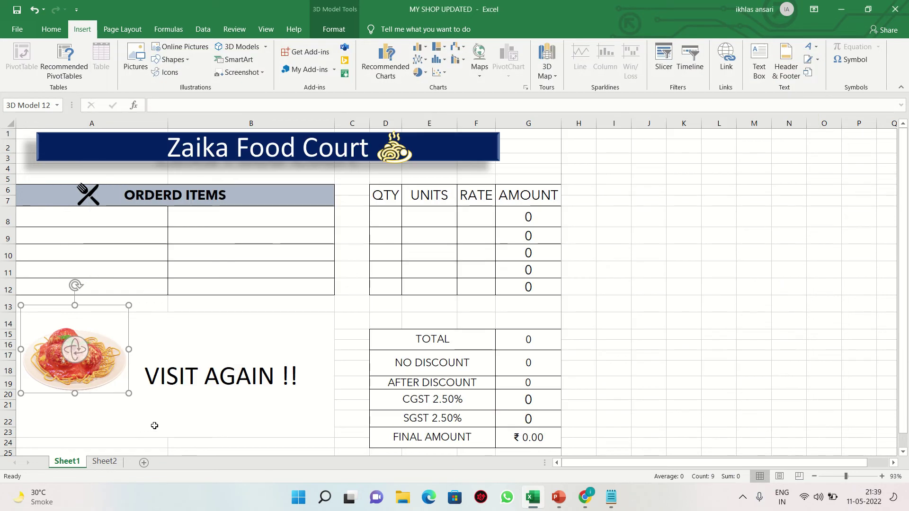
{"action": "left_click", "coordinate": [730, 292]}
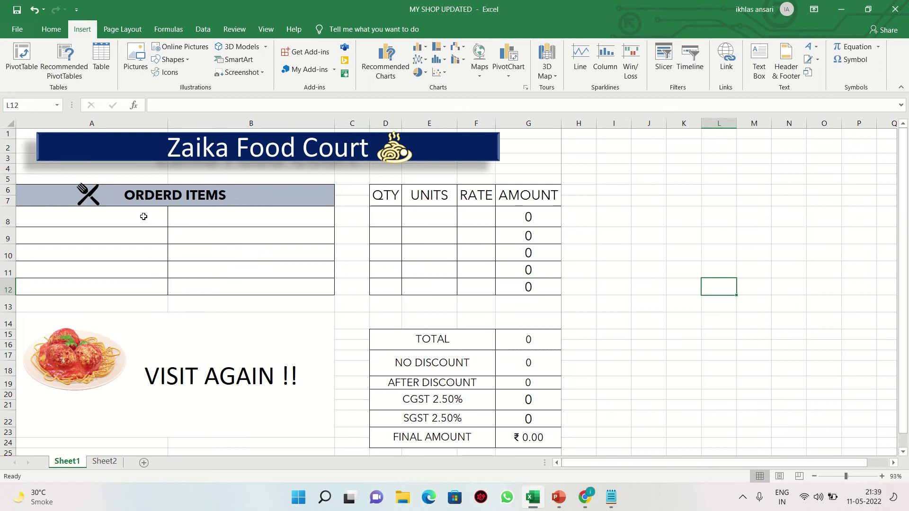
Step: Select A8:A12 and preview the category drop-down lists in A8, A9 and A10 without choosing
{"action": "left_click_drag", "start_coordinate": [143, 217], "coordinate": [141, 286]}
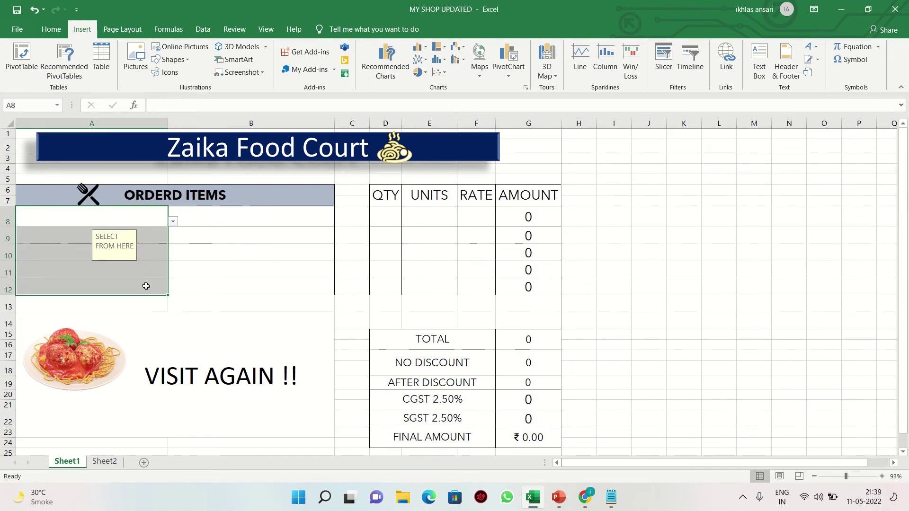
{"action": "left_click", "coordinate": [173, 222]}
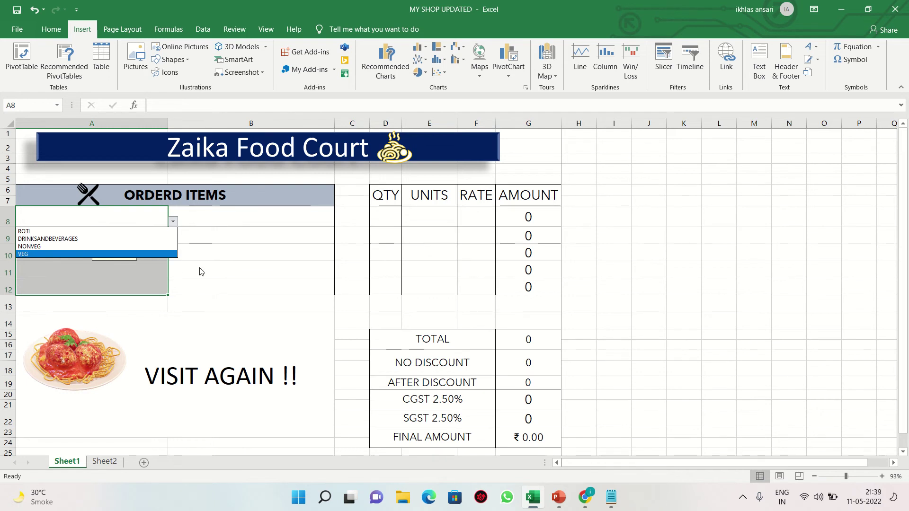
{"action": "key", "text": "Escape"}
{"action": "left_click", "coordinate": [150, 241]}
{"action": "left_click", "coordinate": [173, 239]}
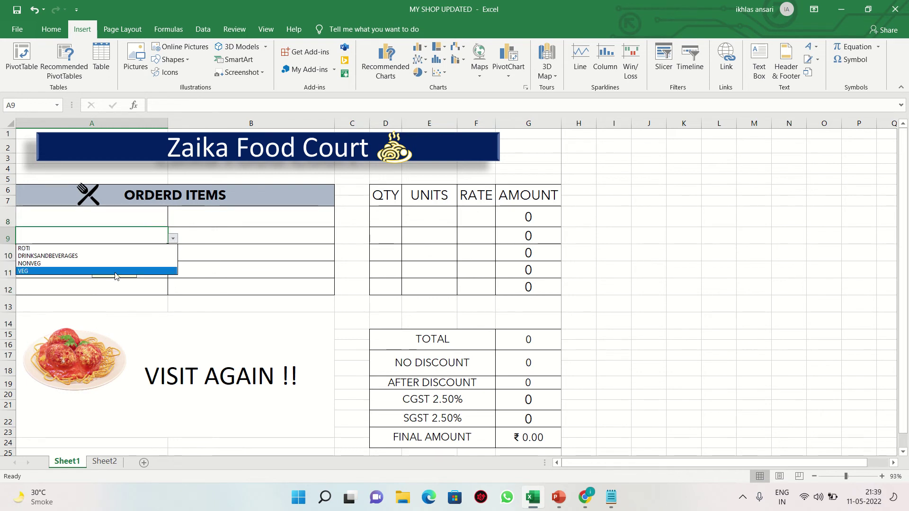
{"action": "key", "text": "Escape"}
{"action": "left_click", "coordinate": [152, 252]}
{"action": "left_click", "coordinate": [174, 256]}
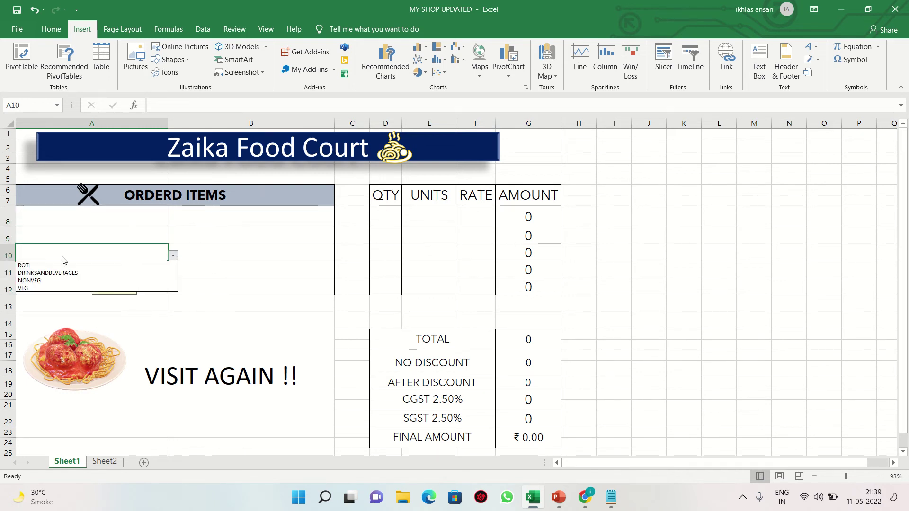
{"action": "key", "text": "Escape"}
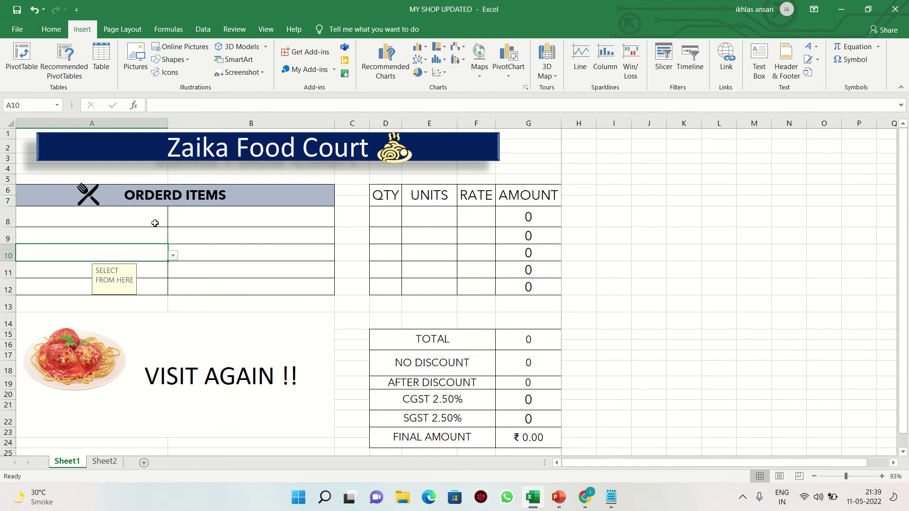
Step: Choose ROTI, NONVEG and VEG in cells A8, A9 and A10, then select the three cells
{"action": "left_click", "coordinate": [155, 220]}
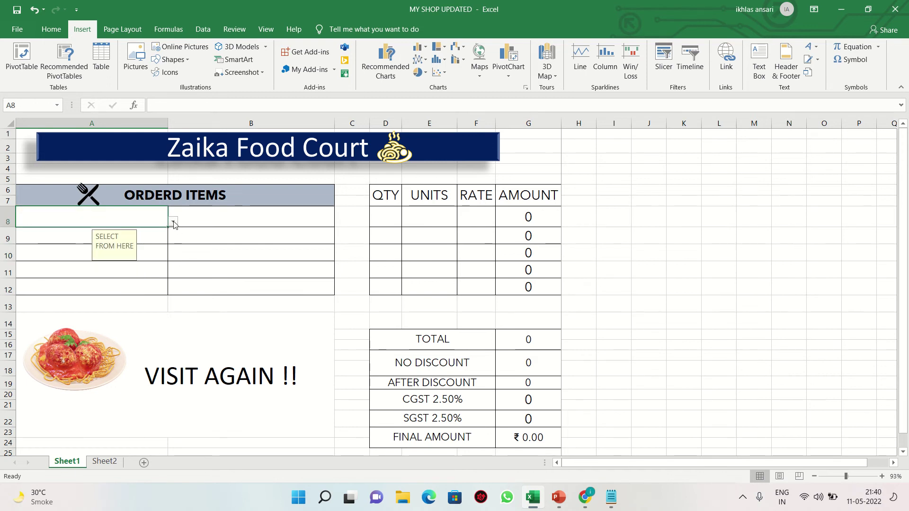
{"action": "left_click", "coordinate": [174, 225]}
{"action": "left_click", "coordinate": [101, 233]}
{"action": "left_click", "coordinate": [152, 241]}
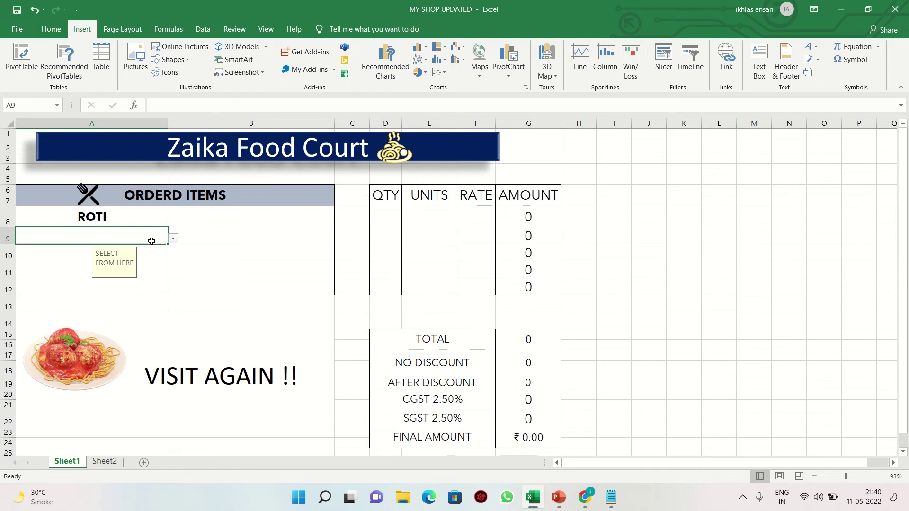
{"action": "left_click", "coordinate": [173, 238]}
{"action": "left_click", "coordinate": [156, 259]}
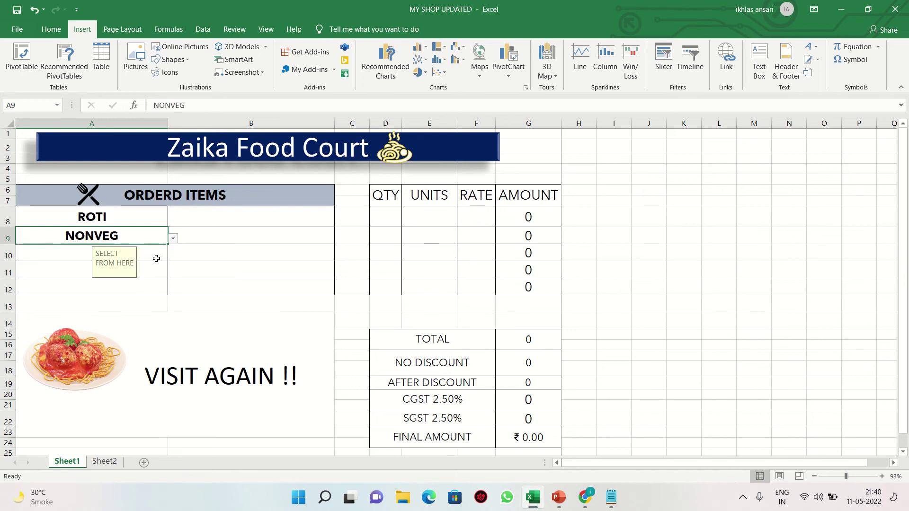
{"action": "left_click", "coordinate": [156, 258]}
{"action": "left_click", "coordinate": [173, 256]}
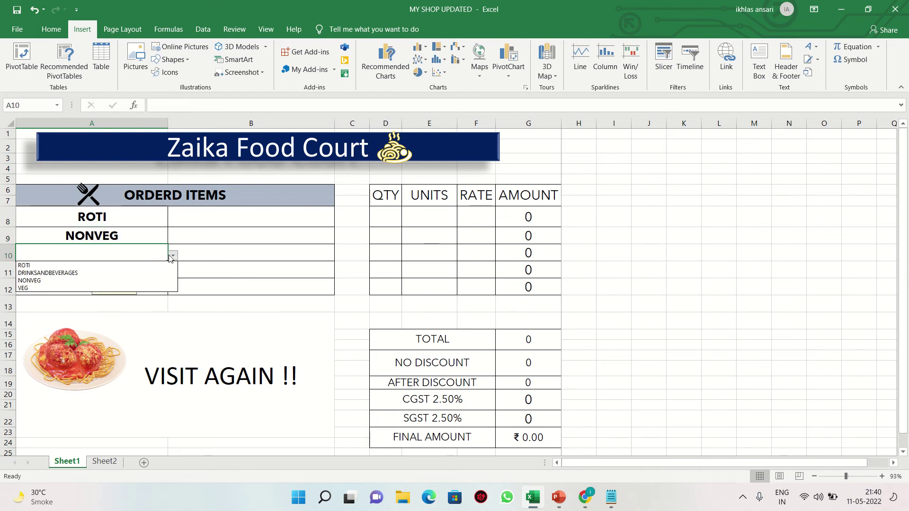
{"action": "left_click", "coordinate": [129, 288]}
{"action": "left_click", "coordinate": [227, 259]}
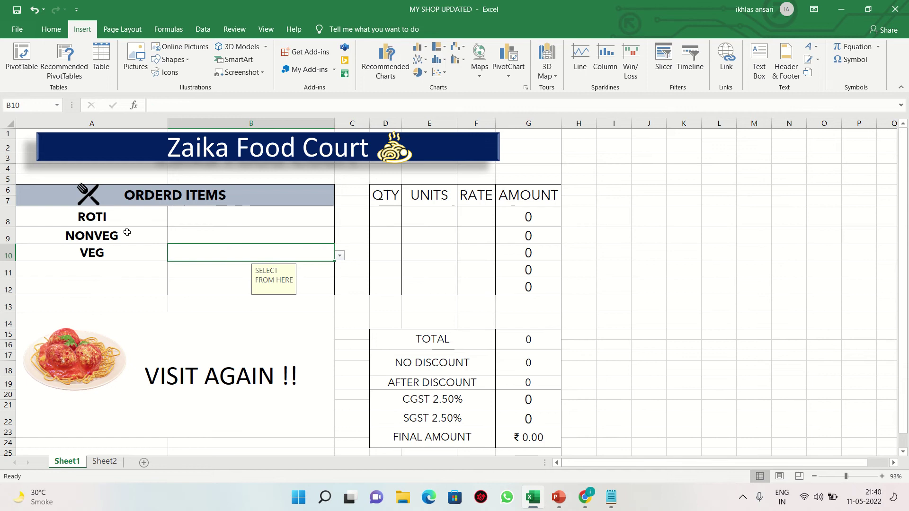
{"action": "left_click_drag", "start_coordinate": [131, 217], "coordinate": [147, 290]}
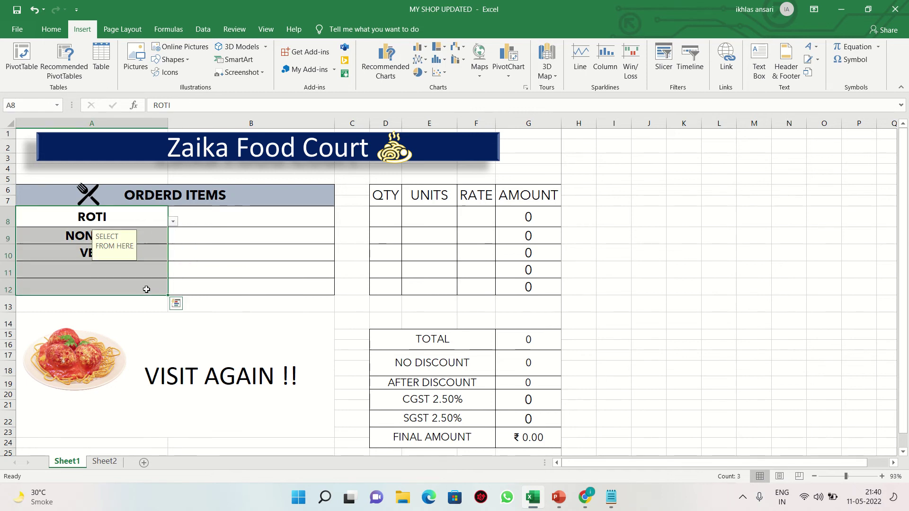
{"action": "left_click", "coordinate": [204, 32]}
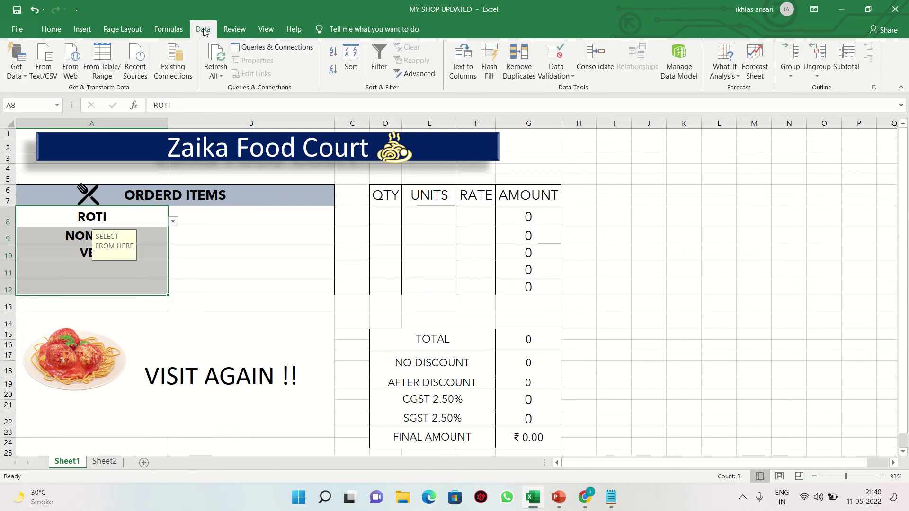
{"action": "left_click", "coordinate": [561, 54]}
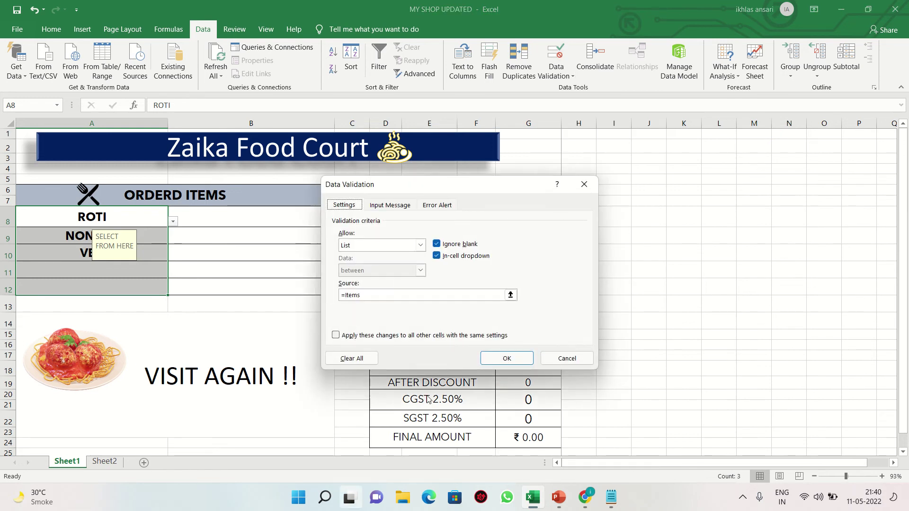
{"action": "left_click", "coordinate": [401, 245]}
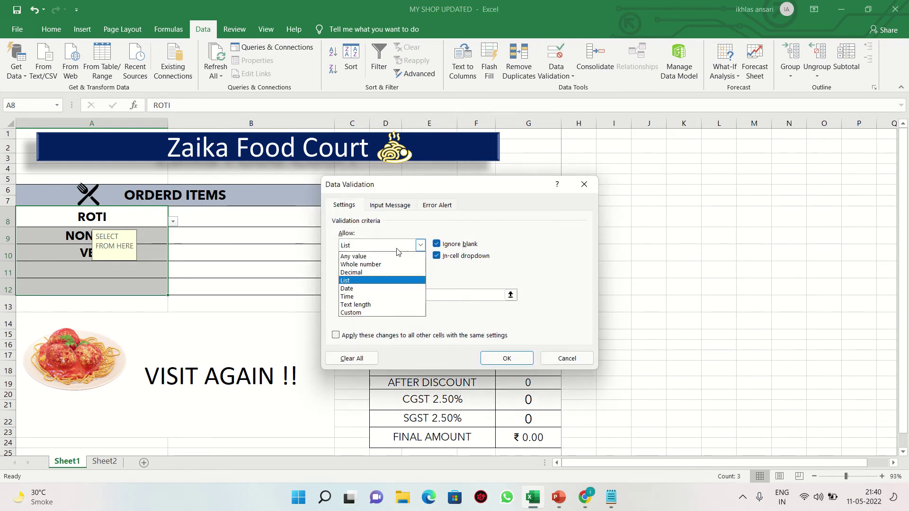
{"action": "left_click", "coordinate": [365, 281]}
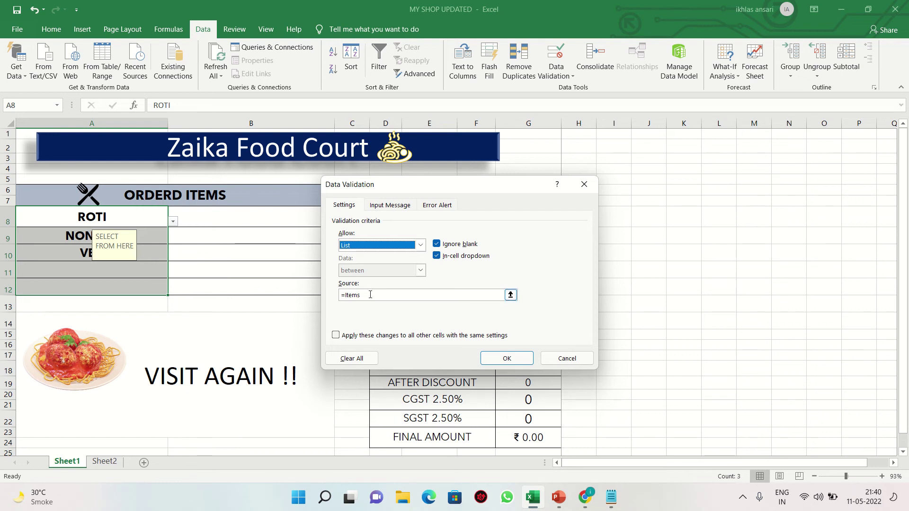
{"action": "triple_click", "coordinate": [399, 298]}
{"action": "key", "text": "ctrl+Page_Down"}
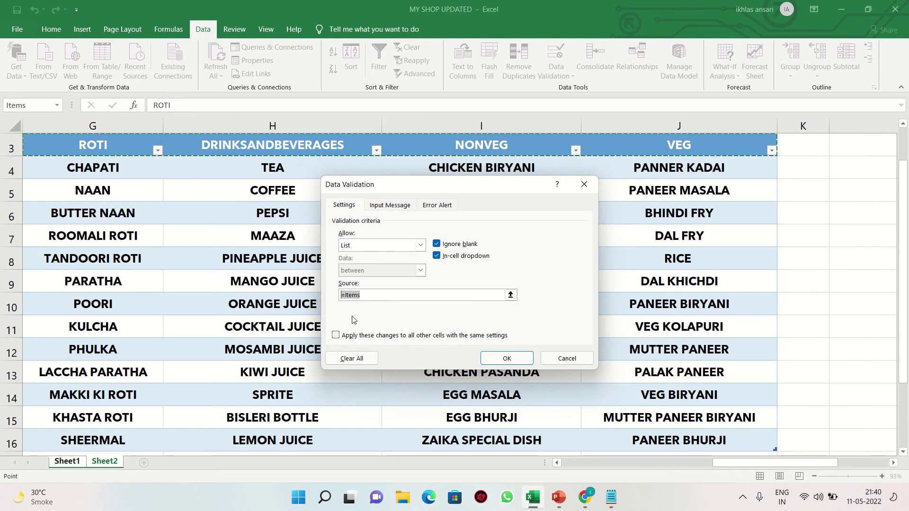
{"action": "key", "text": "BackSpace"}
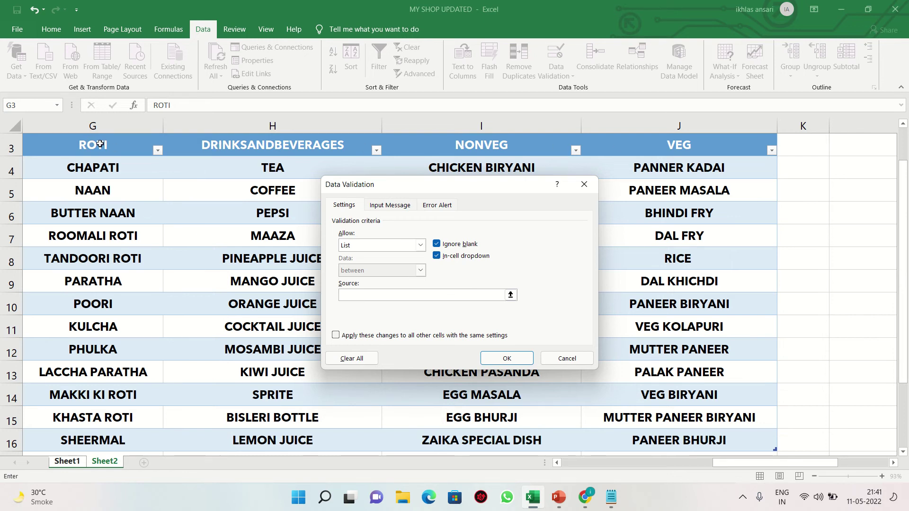
{"action": "left_click_drag", "start_coordinate": [98, 145], "coordinate": [643, 145]}
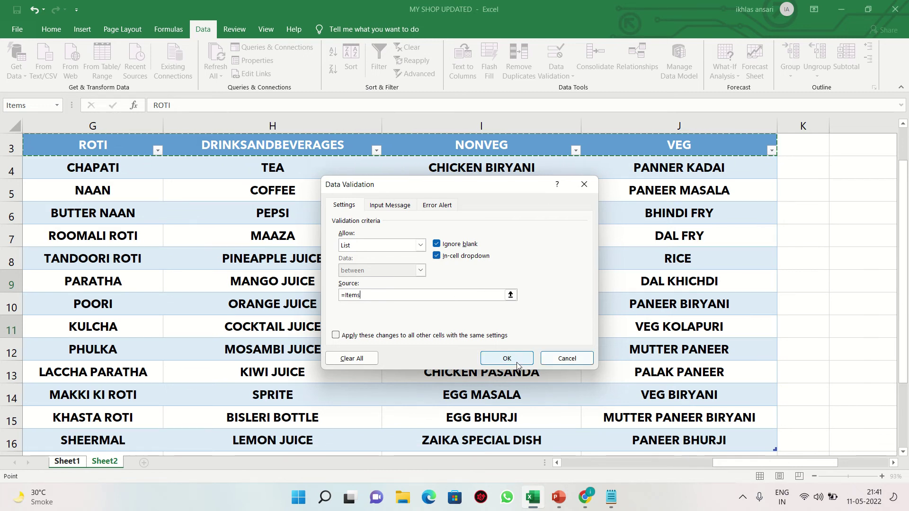
{"action": "left_click", "coordinate": [550, 365]}
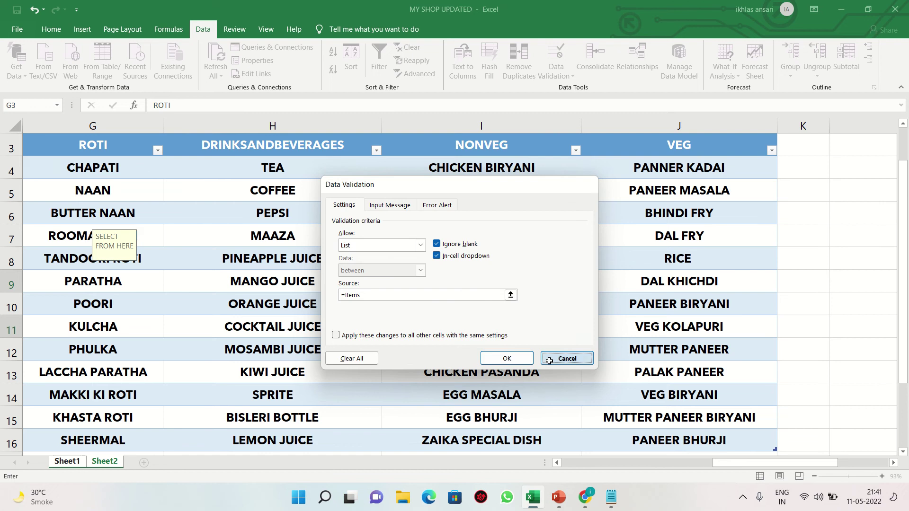
Step: Select the NONVEG cell A9 and open its category choices
{"action": "left_click", "coordinate": [148, 221]}
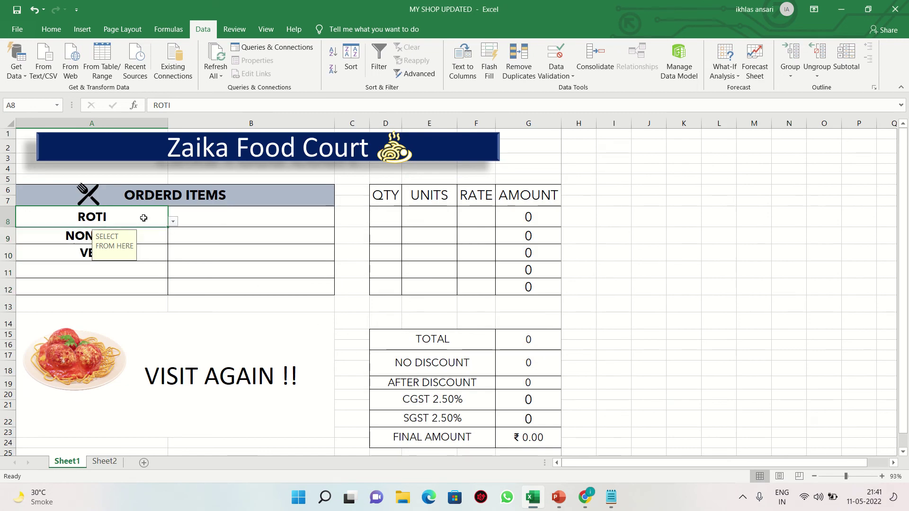
{"action": "left_click", "coordinate": [161, 238]}
{"action": "left_click", "coordinate": [174, 239]}
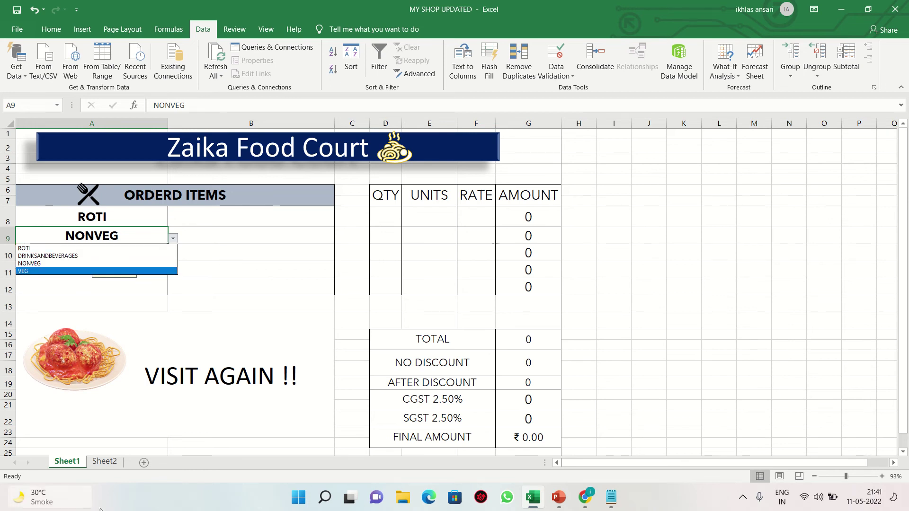
Step: On Sheet2, zoom out slightly and select header row G3:J3, the ROTI items, then cell F3
{"action": "left_click", "coordinate": [110, 463]}
{"action": "left_click", "coordinate": [105, 462]}
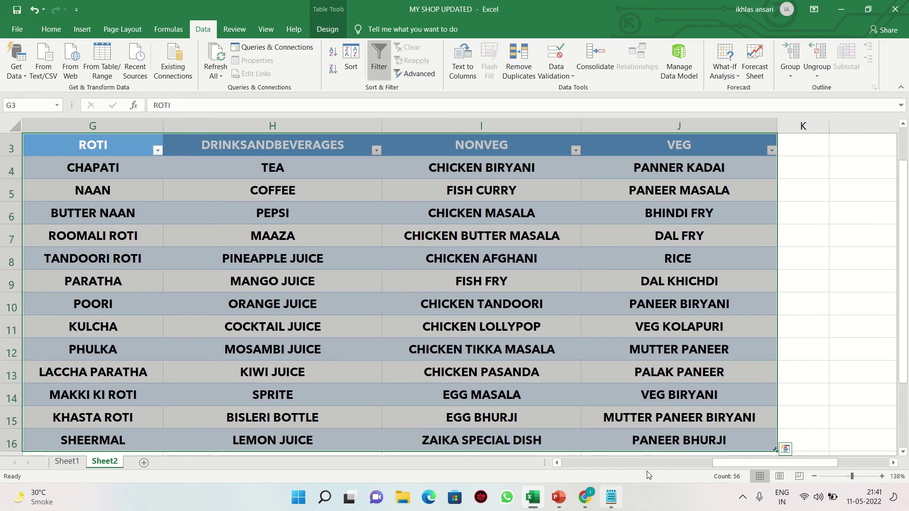
{"action": "left_click", "coordinate": [814, 476]}
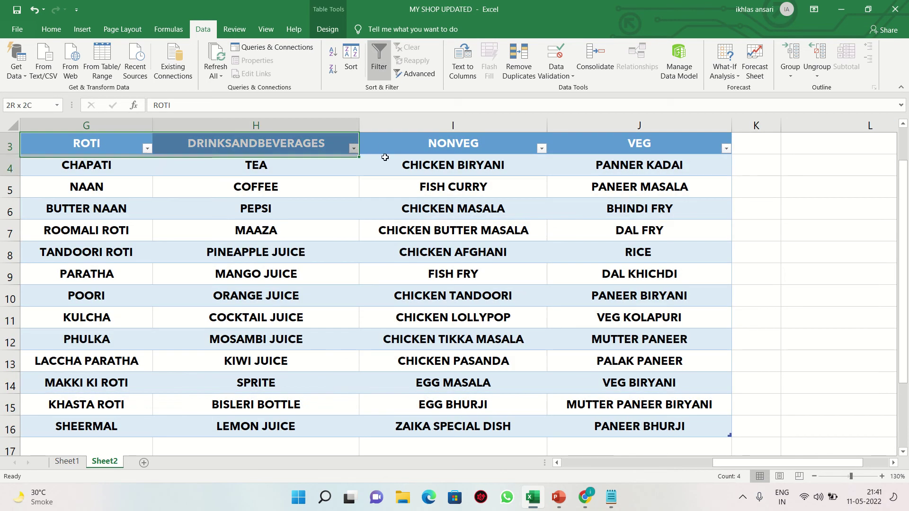
{"action": "left_click_drag", "start_coordinate": [111, 146], "coordinate": [582, 148]}
{"action": "left_click_drag", "start_coordinate": [113, 161], "coordinate": [108, 427]}
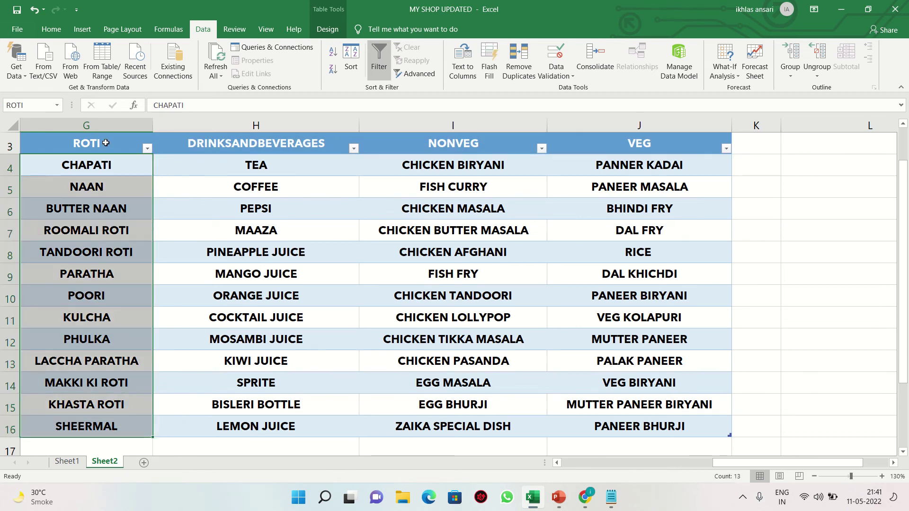
{"action": "left_click_drag", "start_coordinate": [105, 143], "coordinate": [673, 147]}
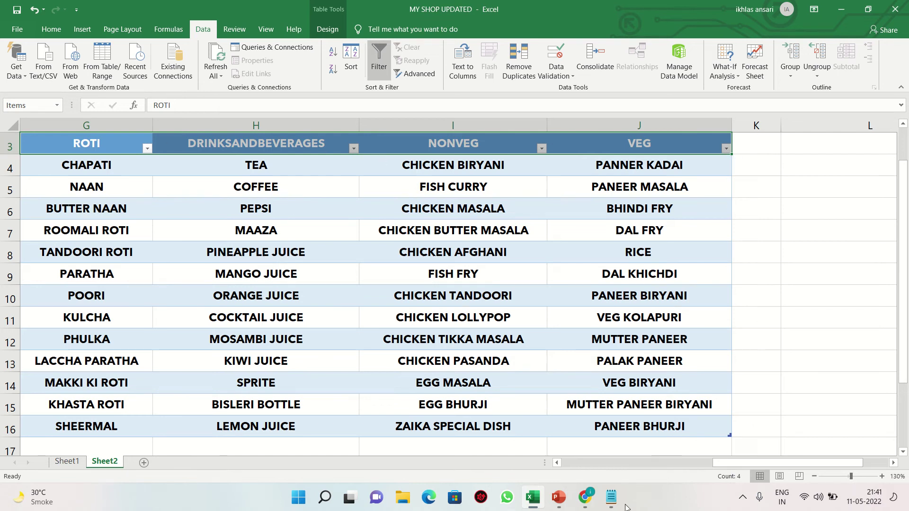
{"action": "left_click_drag", "start_coordinate": [718, 463], "coordinate": [702, 463]}
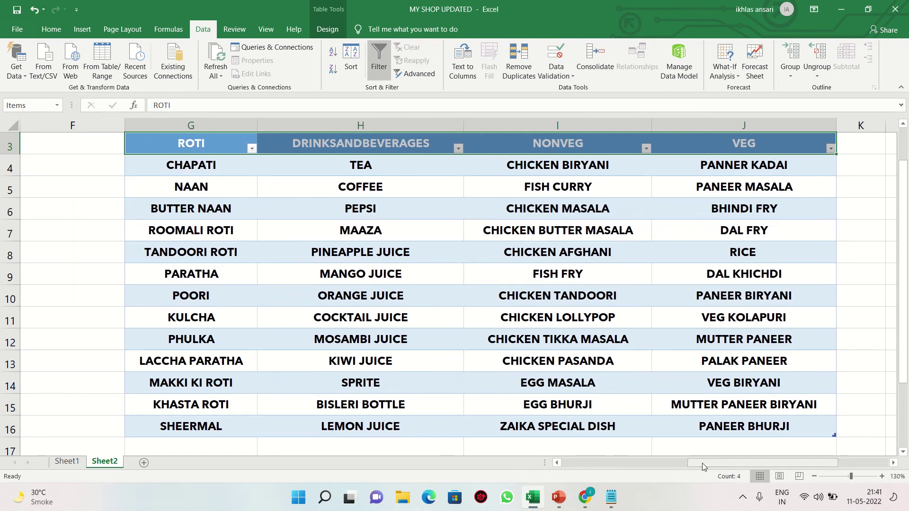
{"action": "left_click", "coordinate": [98, 145]}
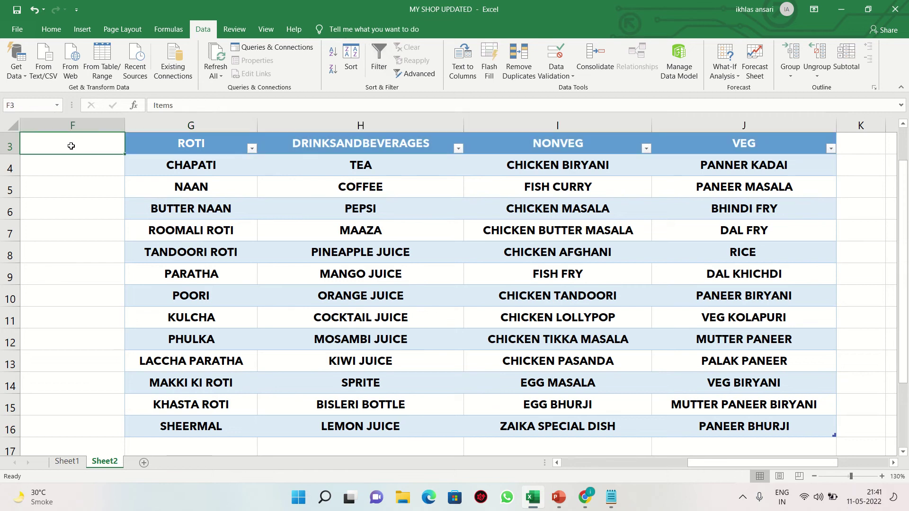
{"action": "left_click", "coordinate": [42, 30]}
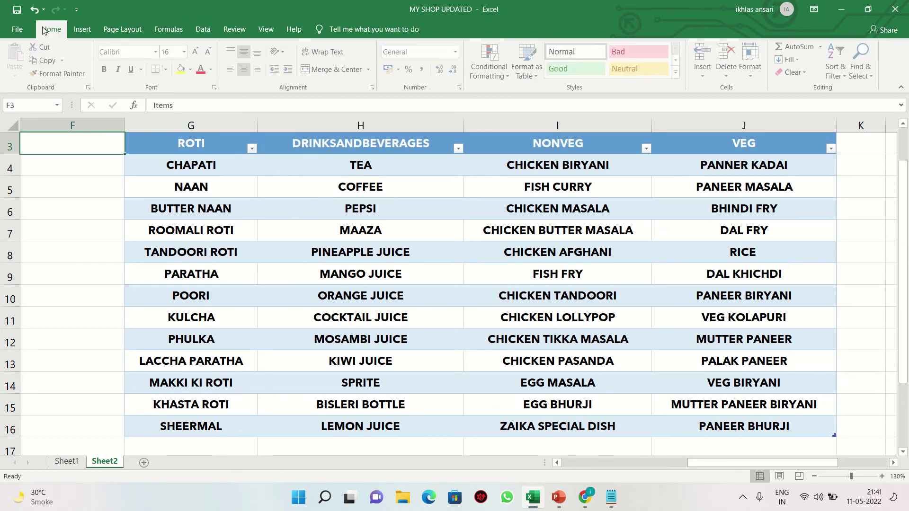
{"action": "left_click", "coordinate": [192, 70]}
{"action": "left_click", "coordinate": [213, 70]}
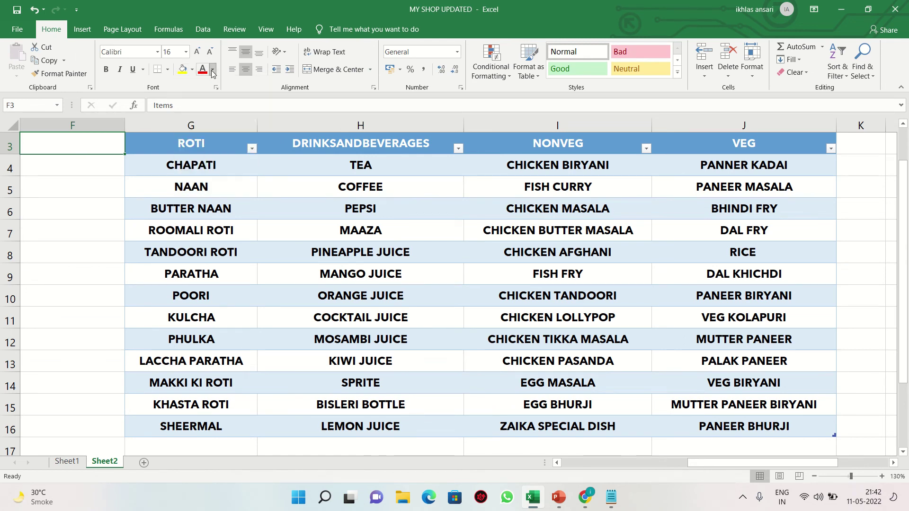
{"action": "left_click", "coordinate": [211, 108]}
{"action": "left_click", "coordinate": [212, 69]}
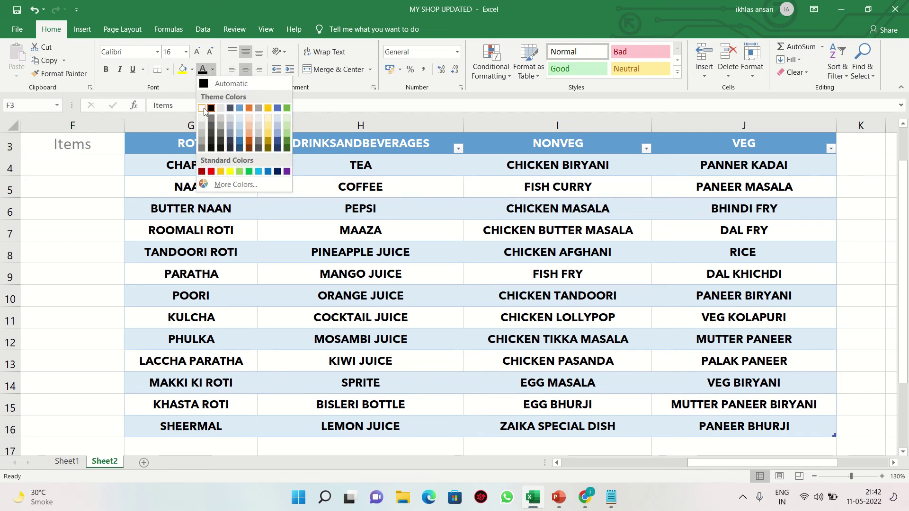
{"action": "left_click", "coordinate": [205, 108]}
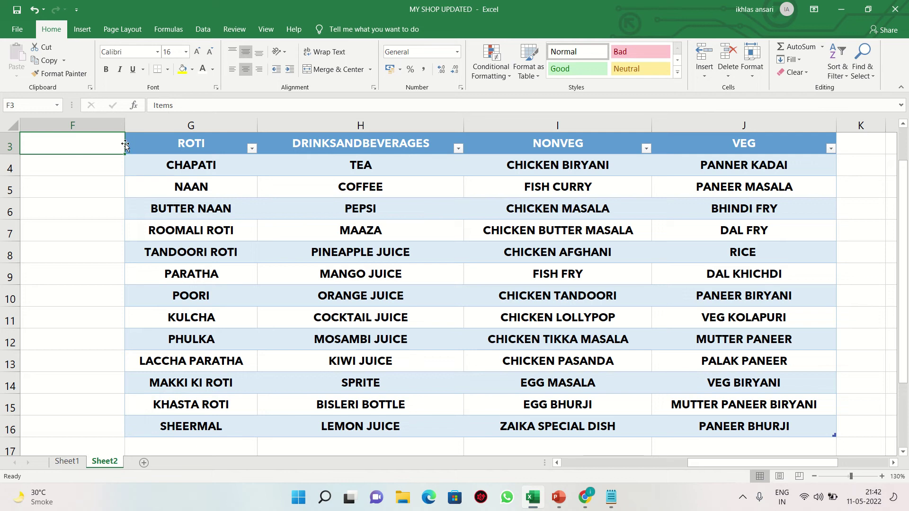
{"action": "left_click_drag", "start_coordinate": [190, 146], "coordinate": [724, 143]}
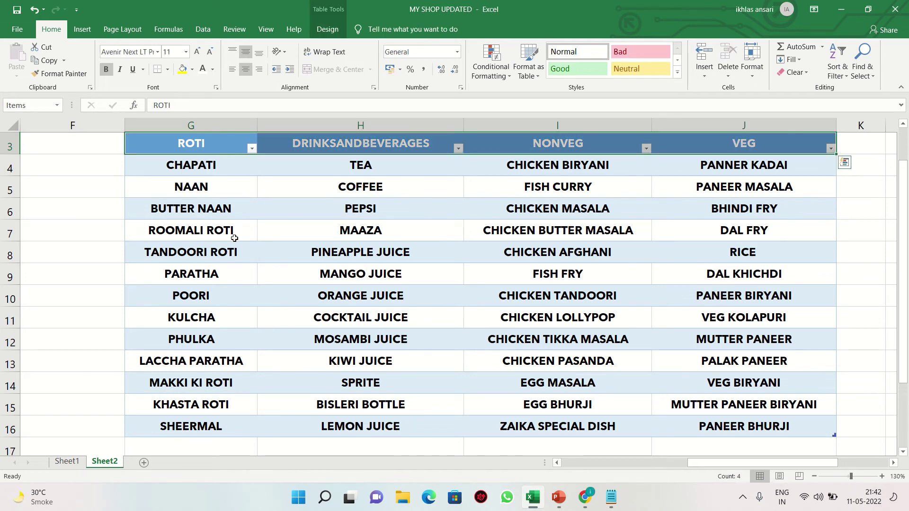
Step: Read the Notepad shortcut note, then select the menu headings from F3 across the header row
{"action": "left_click", "coordinate": [611, 502]}
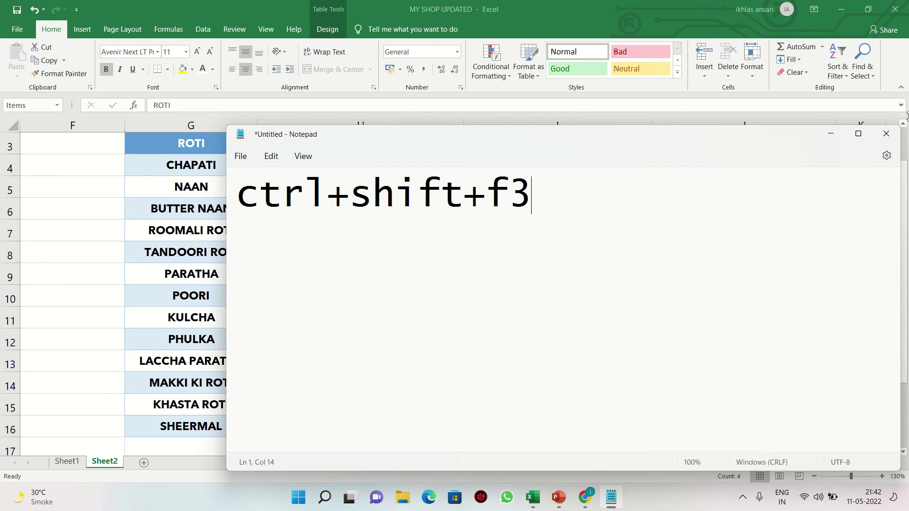
{"action": "left_click", "coordinate": [886, 133]}
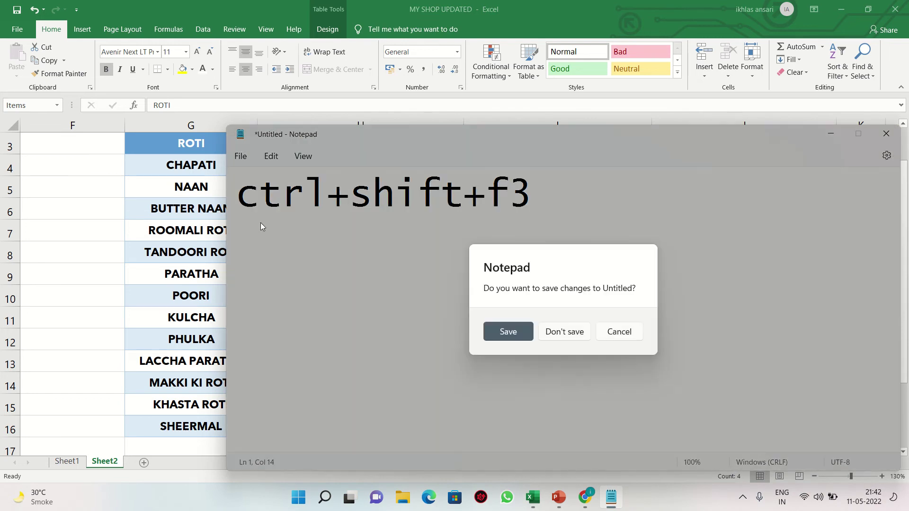
{"action": "left_click", "coordinate": [617, 332]}
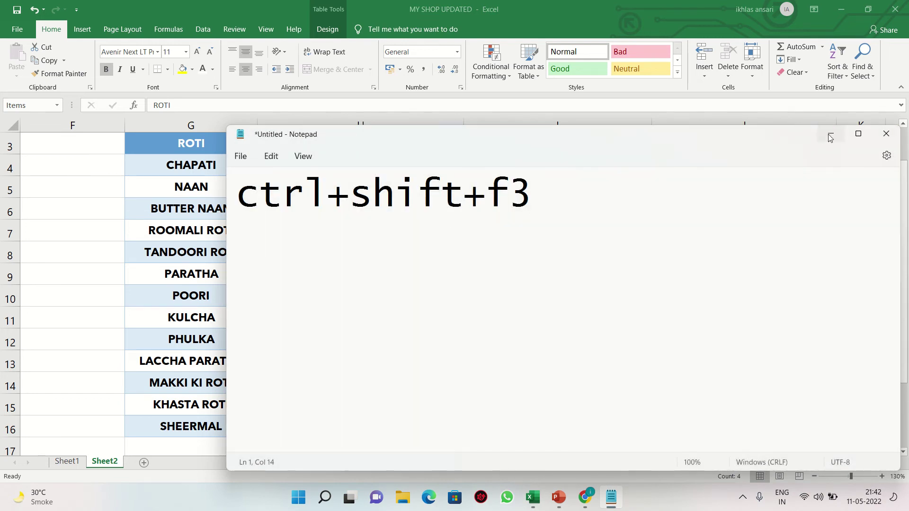
{"action": "left_click", "coordinate": [831, 134]}
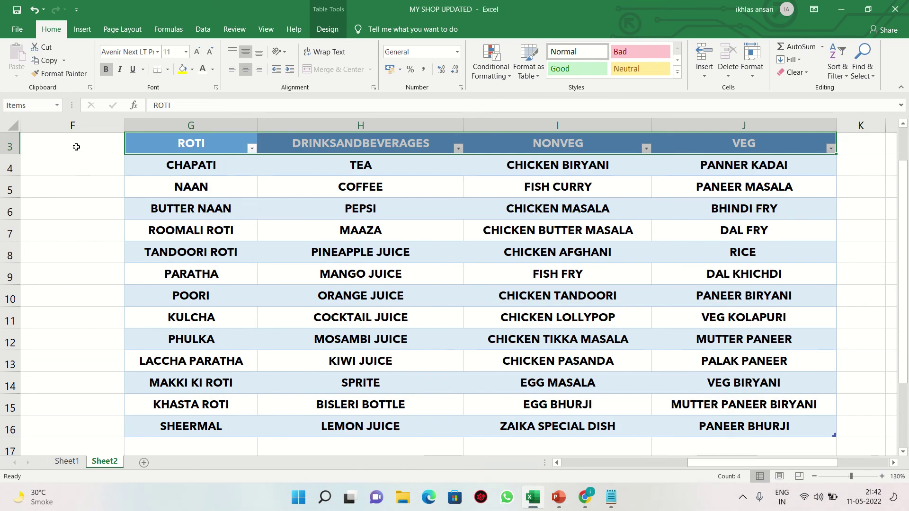
{"action": "left_click", "coordinate": [76, 146]}
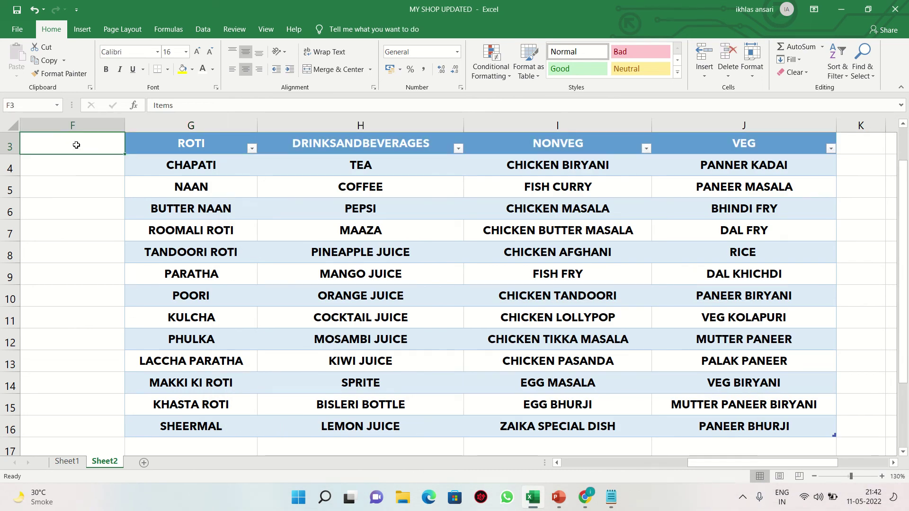
{"action": "left_click_drag", "start_coordinate": [78, 145], "coordinate": [717, 145]}
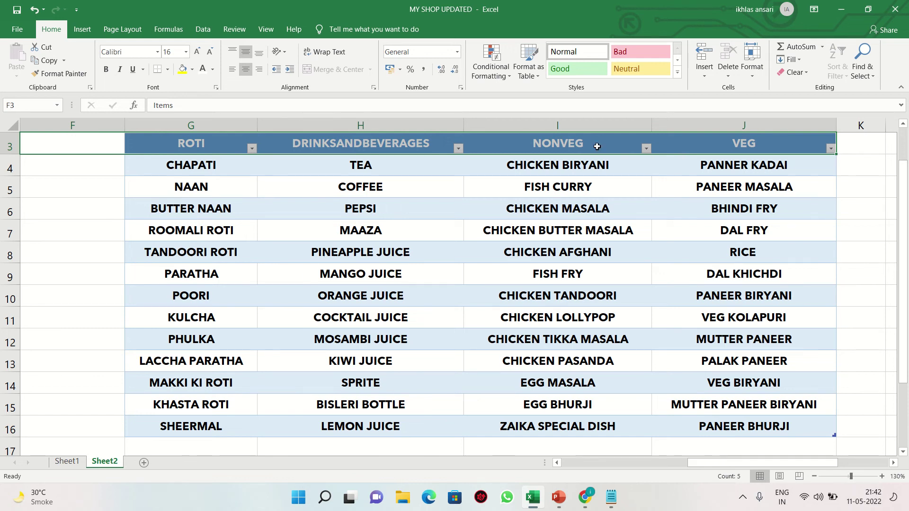
Step: Open Create Names from Selection with Ctrl+Shift+F3, cancel it, and return to Sheet1
{"action": "left_click", "coordinate": [613, 497]}
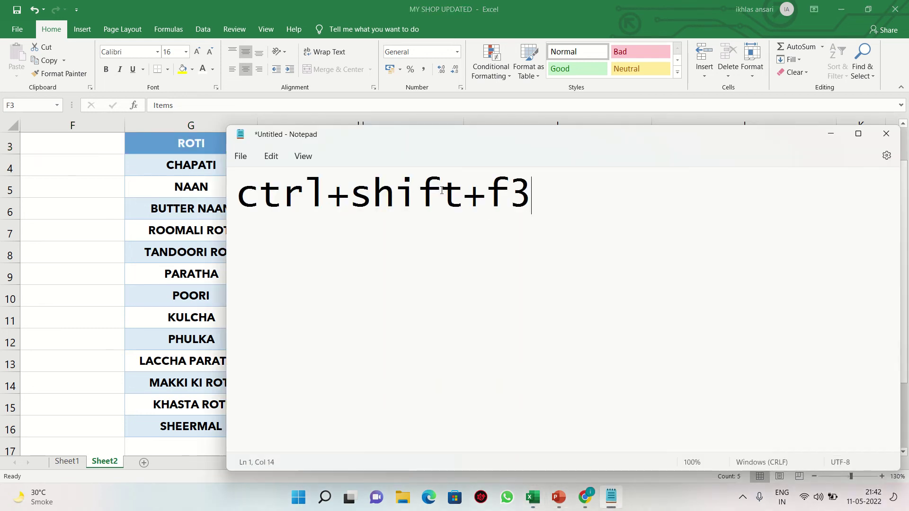
{"action": "left_click", "coordinate": [830, 134]}
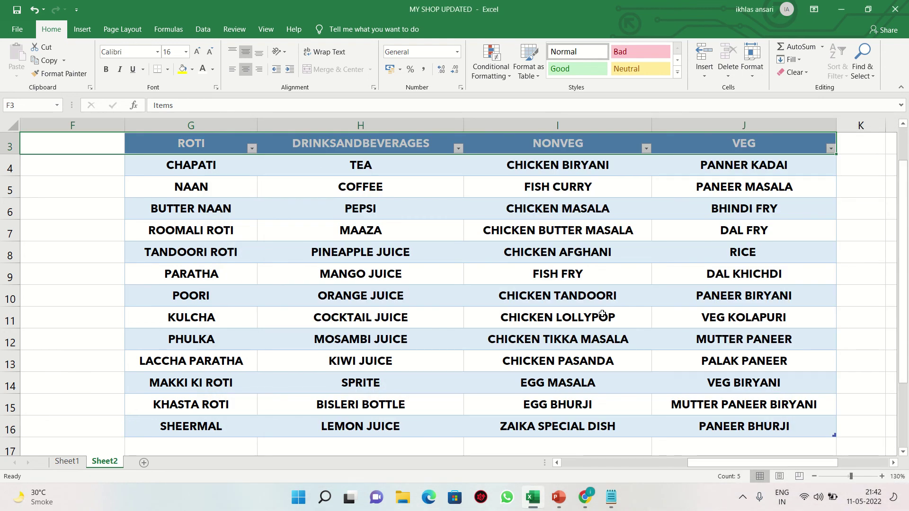
{"action": "key", "text": "ctrl+shift+F3"}
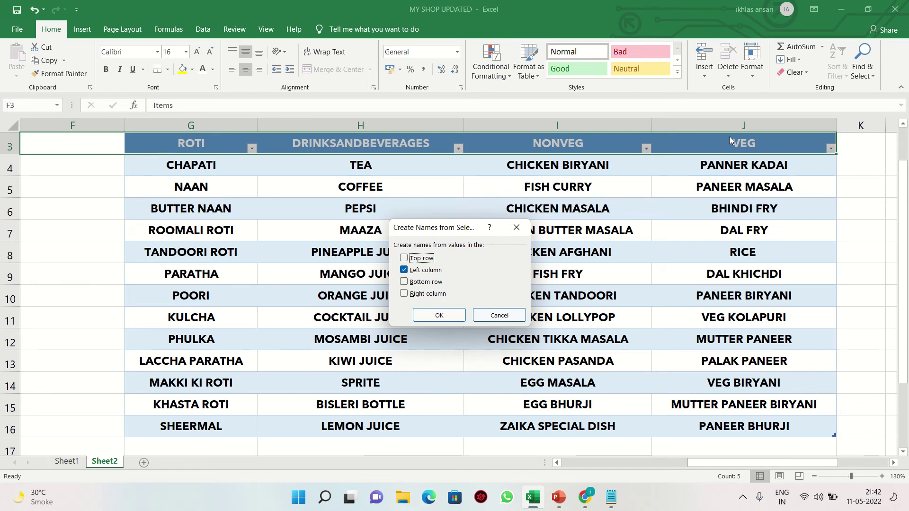
{"action": "left_click", "coordinate": [498, 316]}
{"action": "left_click", "coordinate": [67, 461]}
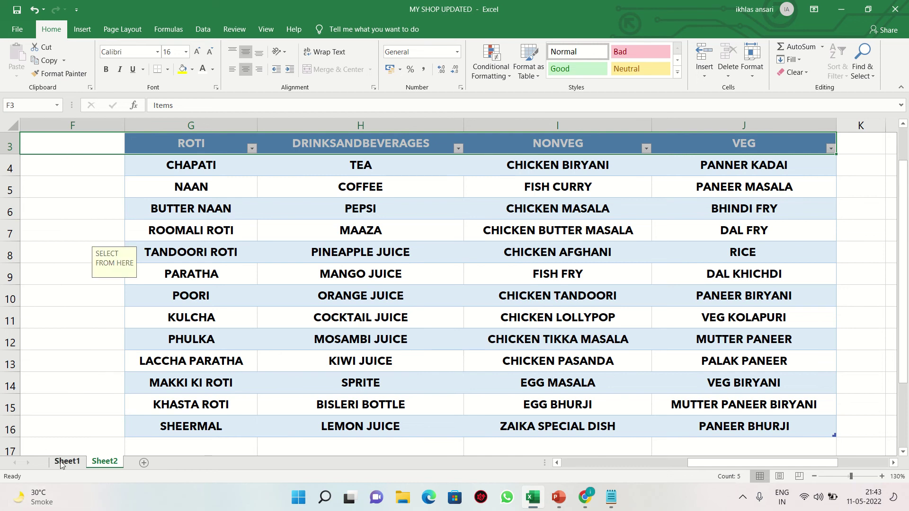
{"action": "left_click_drag", "start_coordinate": [145, 222], "coordinate": [125, 284]}
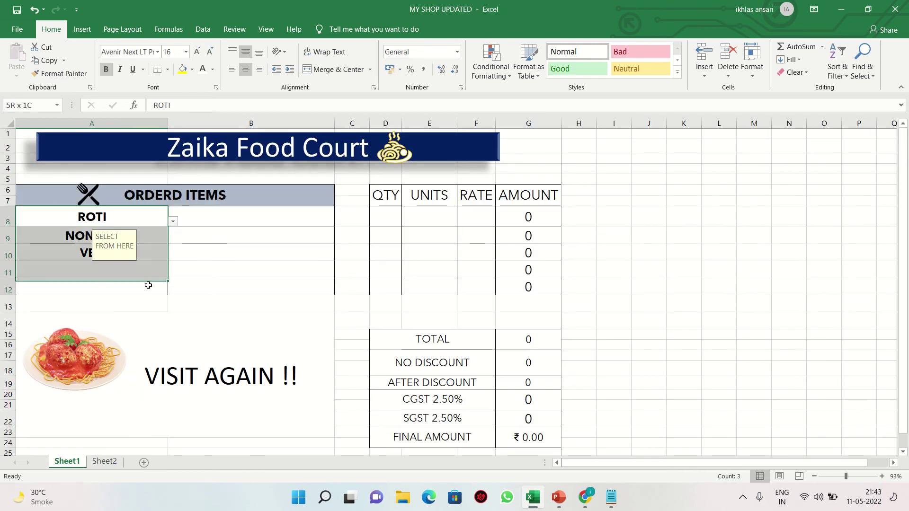
{"action": "left_click", "coordinate": [202, 28]}
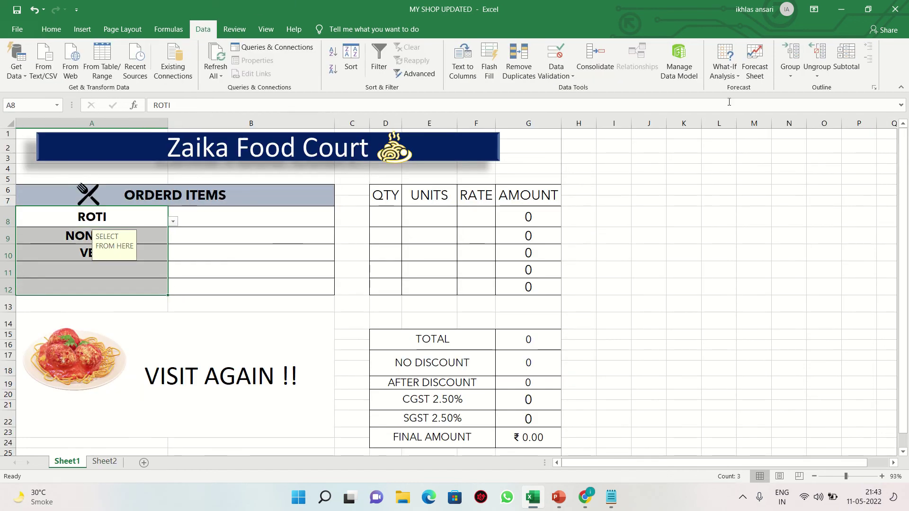
{"action": "left_click", "coordinate": [552, 60]}
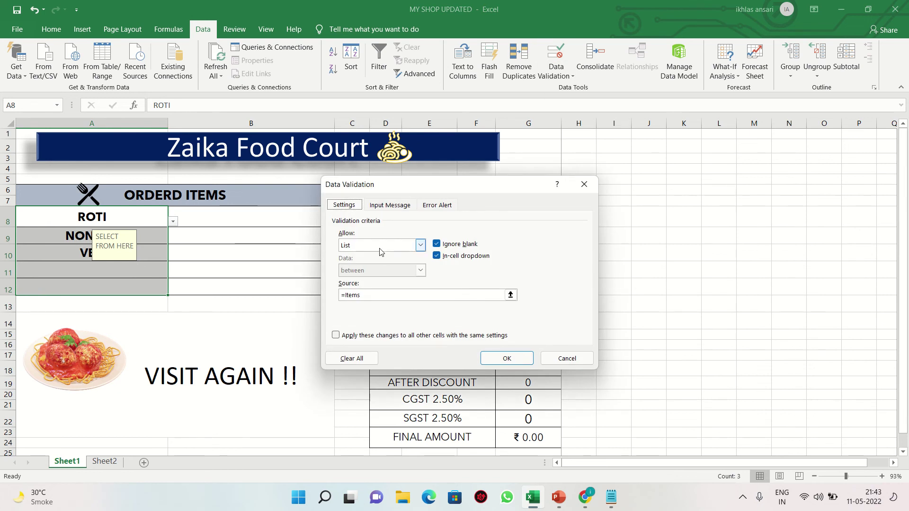
{"action": "left_click", "coordinate": [379, 295]}
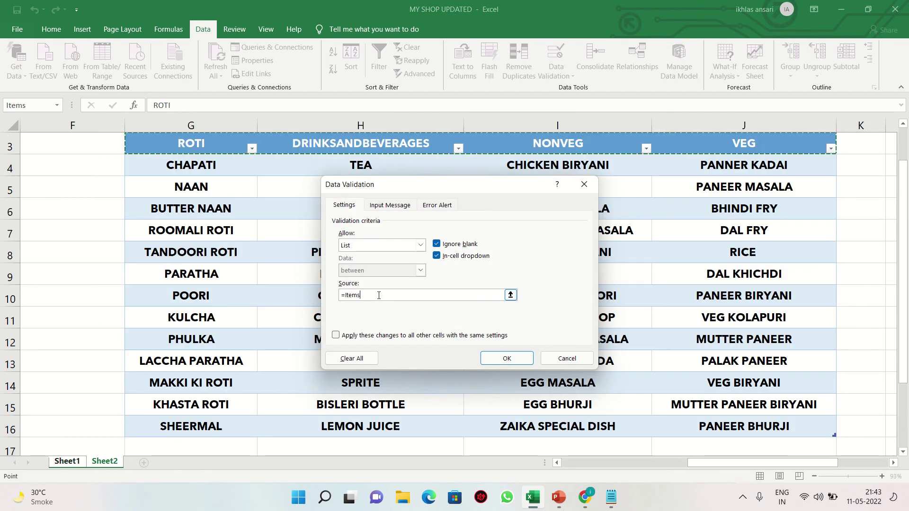
{"action": "key", "text": "BackSpace"}
{"action": "key", "text": "BackSpace"}
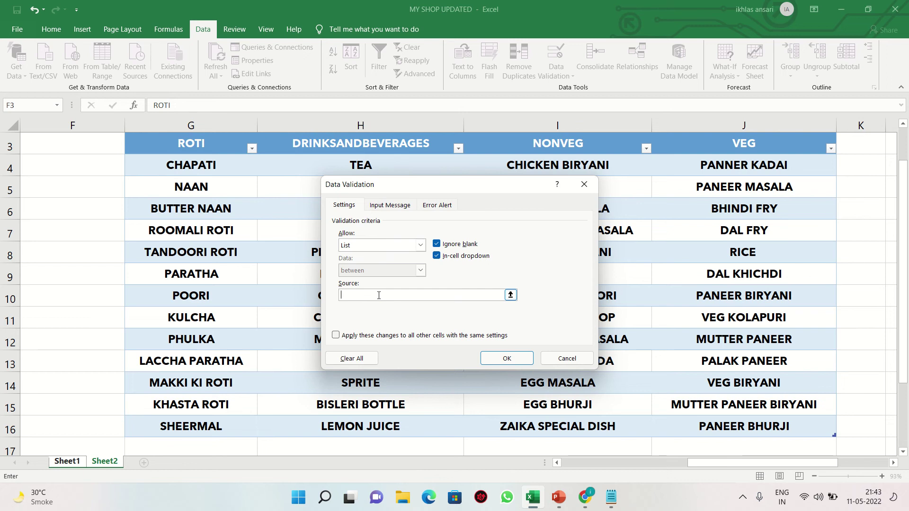
{"action": "left_click", "coordinate": [610, 498]}
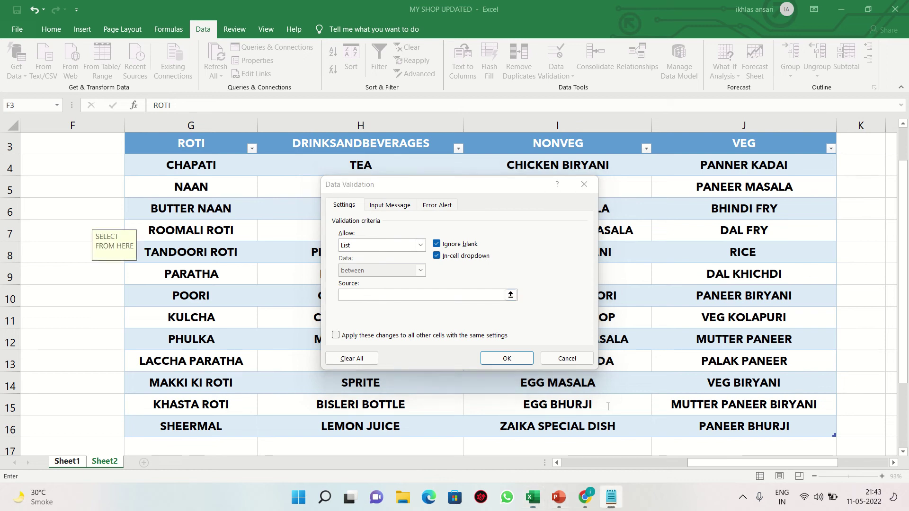
{"action": "left_click_drag", "start_coordinate": [487, 197], "coordinate": [531, 199]}
{"action": "left_click", "coordinate": [831, 134]}
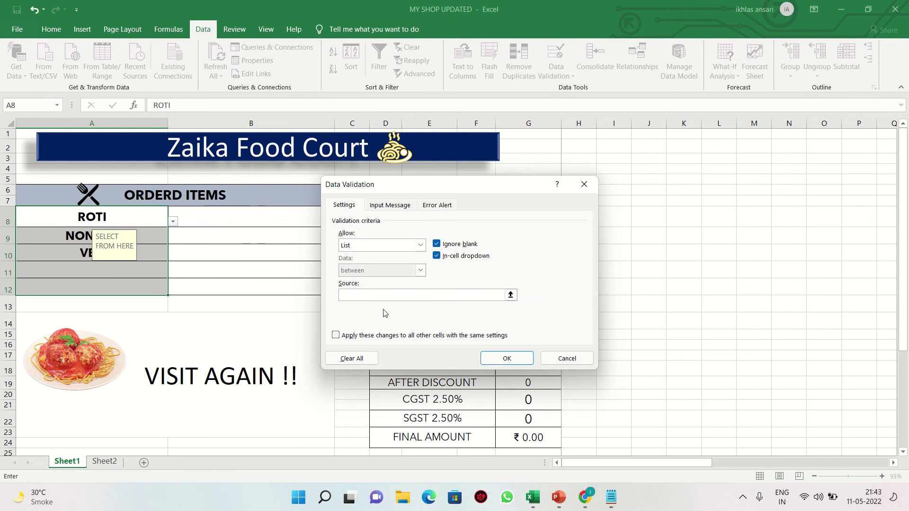
{"action": "left_click", "coordinate": [375, 294]}
{"action": "key", "text": "F3"}
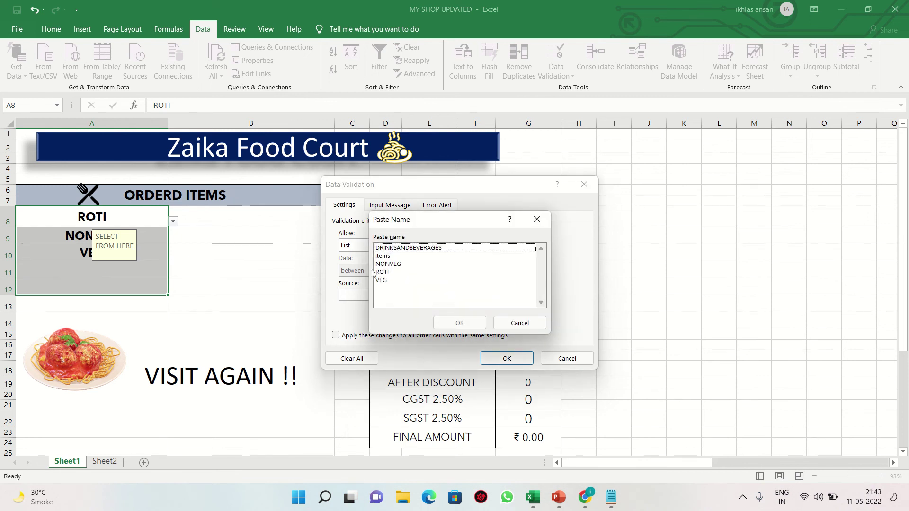
{"action": "left_click", "coordinate": [390, 257]}
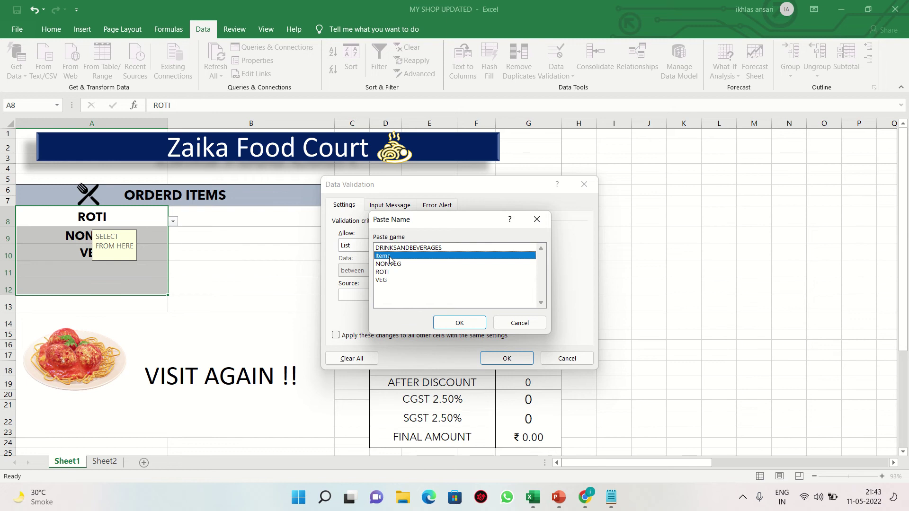
{"action": "left_click", "coordinate": [446, 322]}
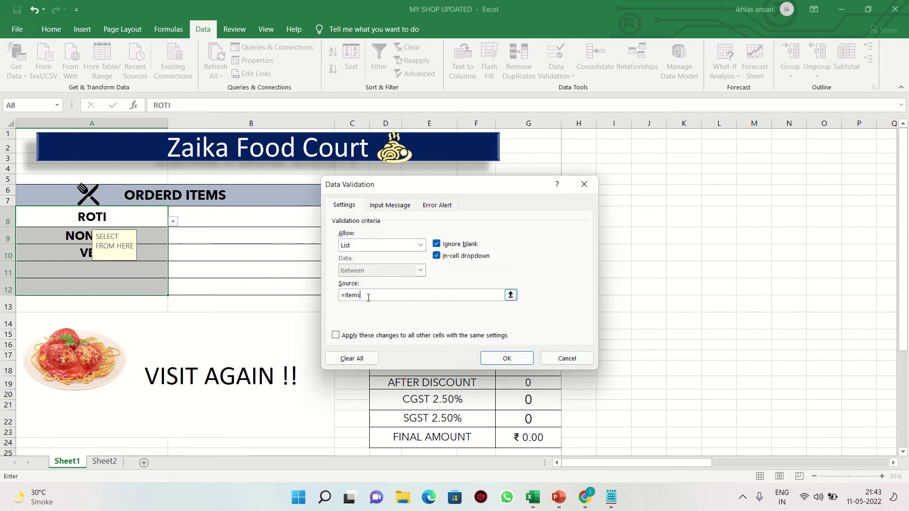
{"action": "left_click", "coordinate": [565, 360]}
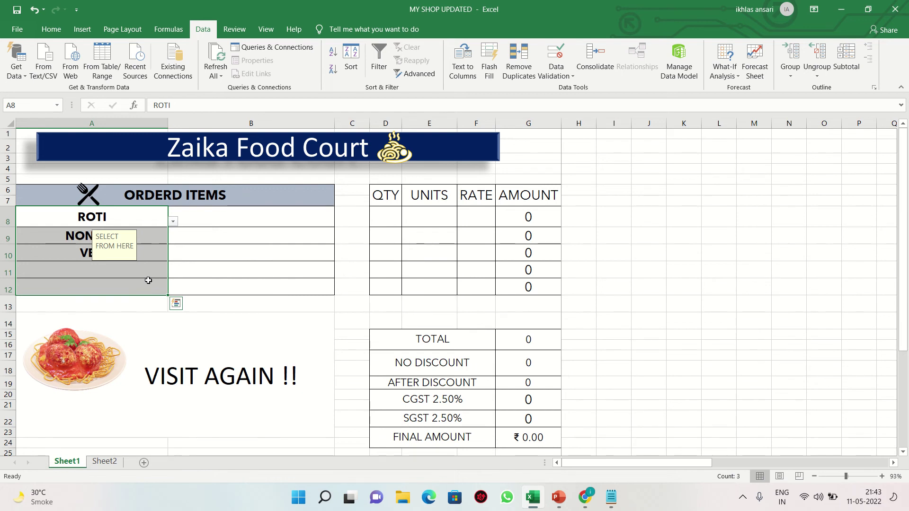
Step: Set A8's category to NONVEG and check that B8's dish list now offers non-veg items
{"action": "left_click", "coordinate": [183, 219]}
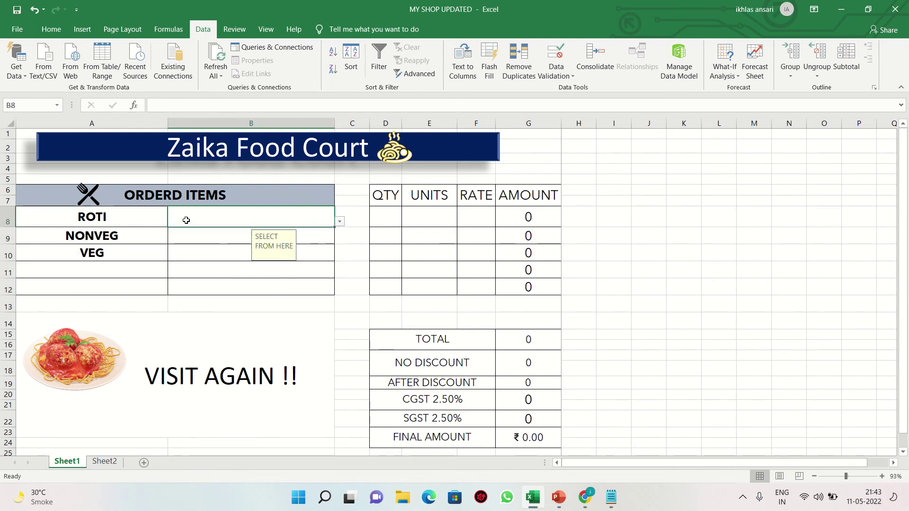
{"action": "left_click", "coordinate": [148, 219]}
{"action": "left_click", "coordinate": [172, 221]}
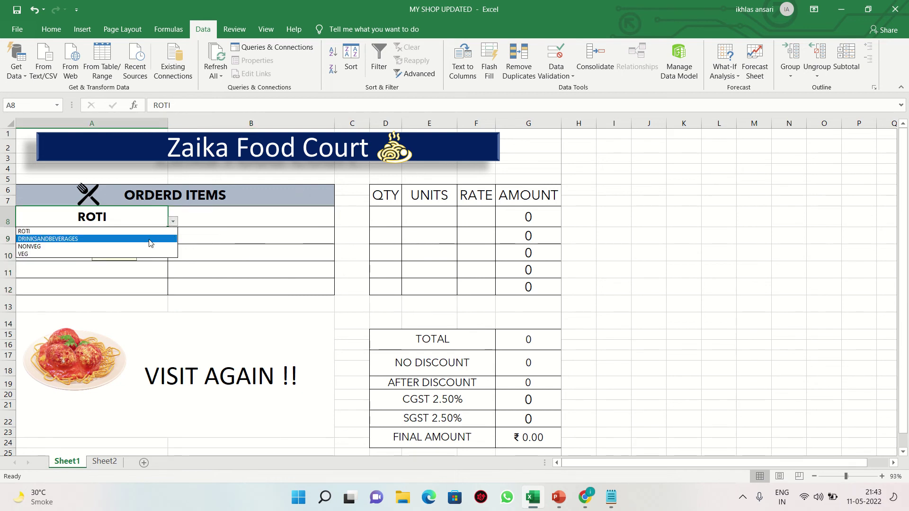
{"action": "left_click", "coordinate": [150, 247]}
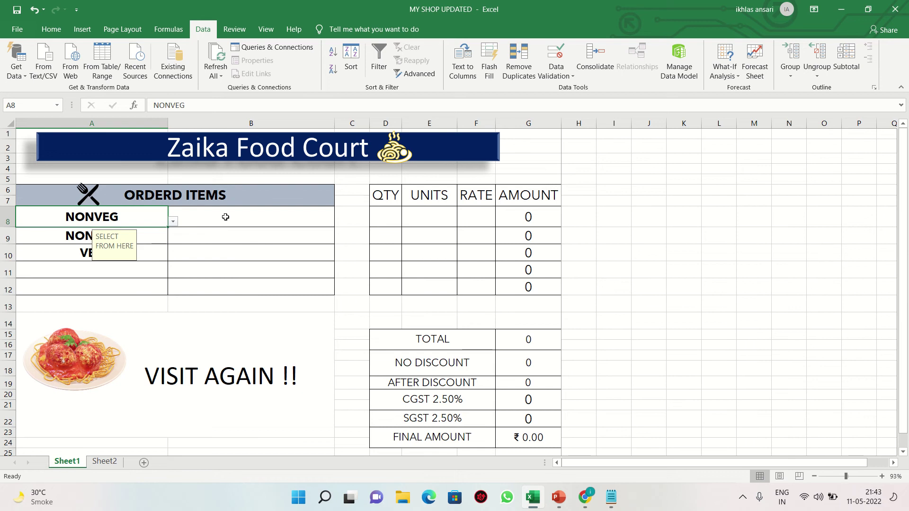
{"action": "left_click", "coordinate": [225, 216]}
{"action": "left_click", "coordinate": [339, 221]}
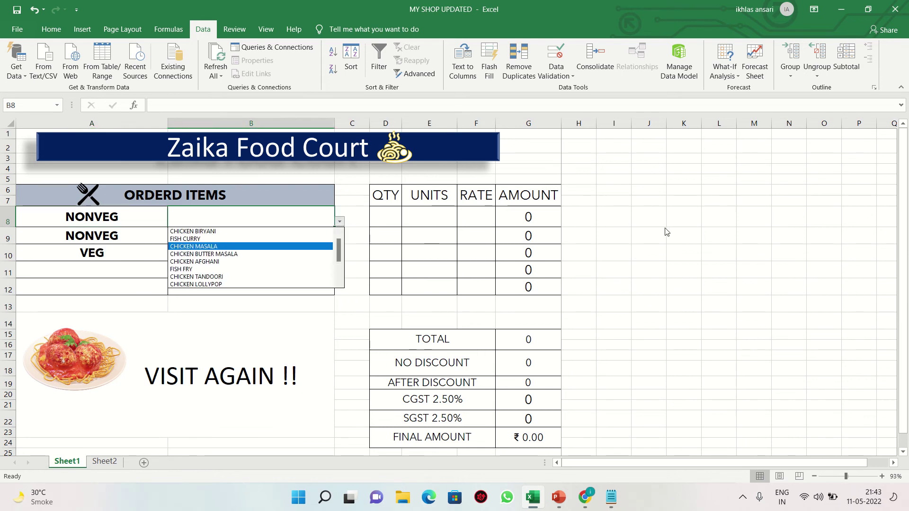
{"action": "key", "text": "Escape"}
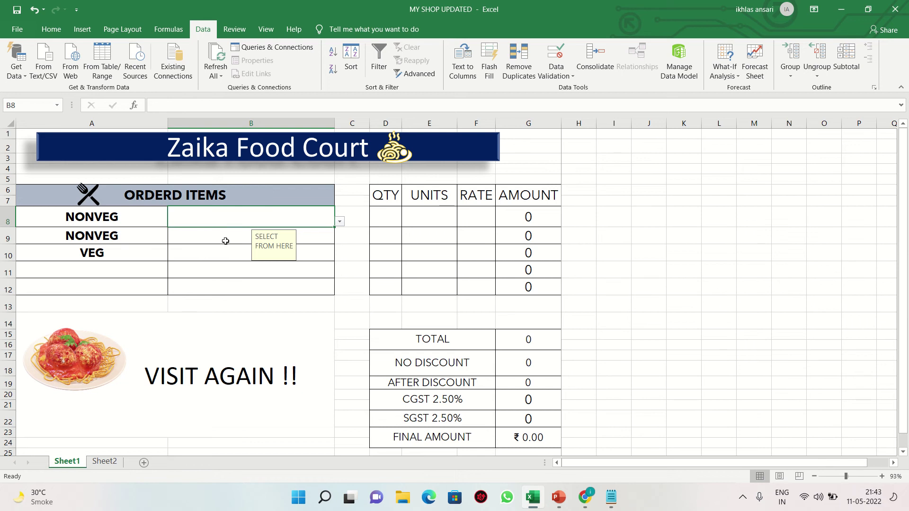
Step: Clear the NONVEG and VEG entries from A9:A10 so only A8 keeps a category
{"action": "left_click_drag", "start_coordinate": [124, 216], "coordinate": [126, 287]}
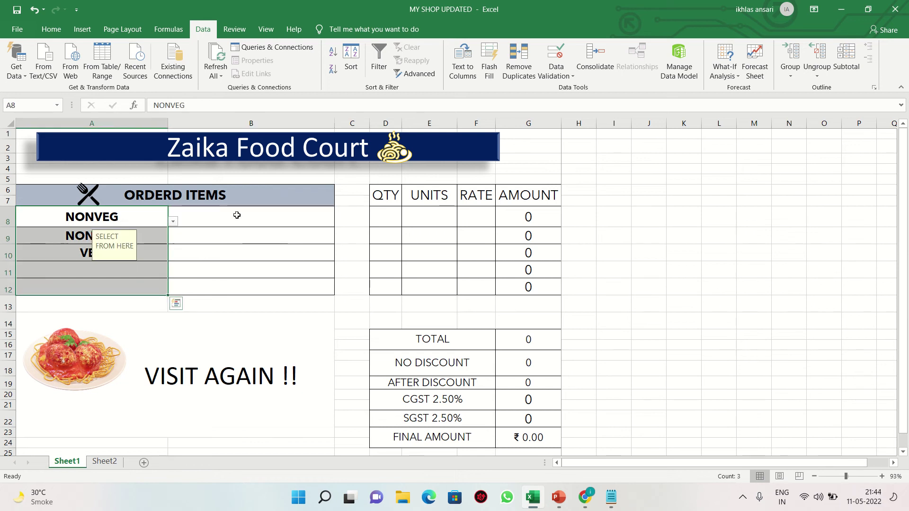
{"action": "left_click_drag", "start_coordinate": [147, 234], "coordinate": [146, 251]}
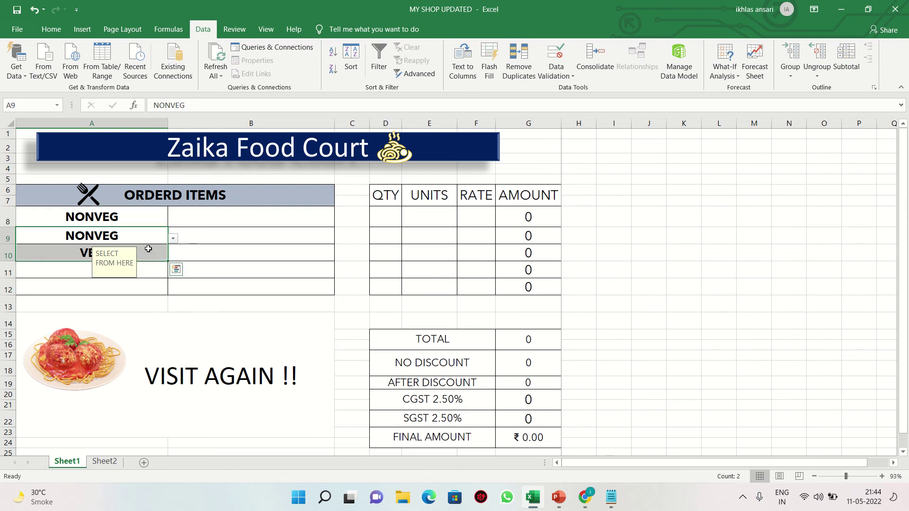
{"action": "key", "text": "Delete"}
{"action": "left_click", "coordinate": [227, 214]}
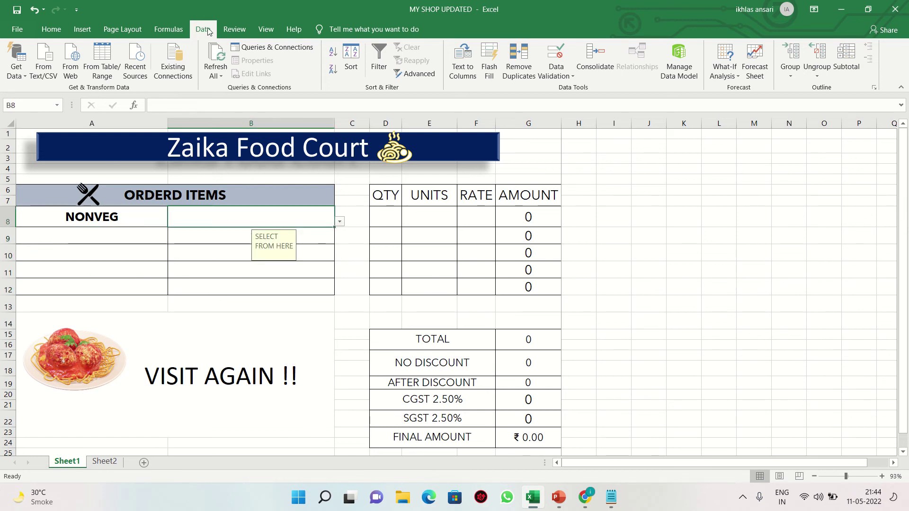
{"action": "left_click", "coordinate": [557, 56]}
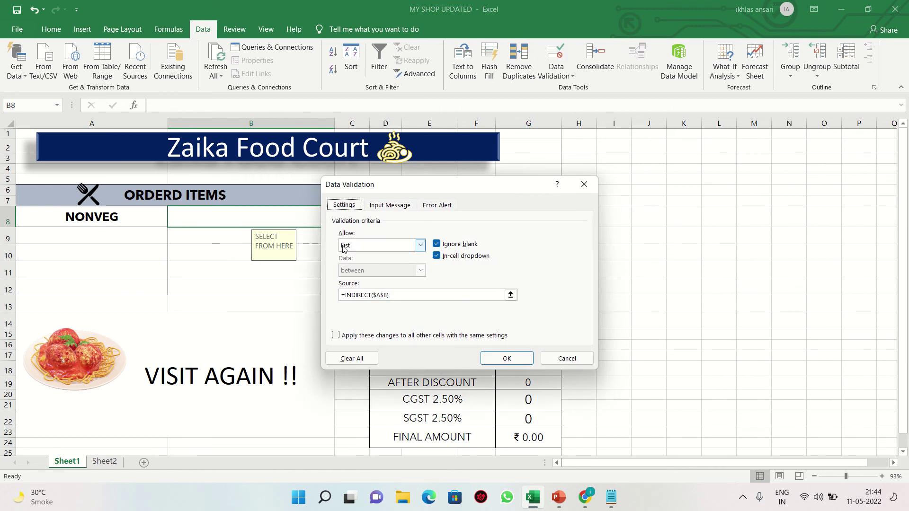
{"action": "left_click", "coordinate": [392, 295]}
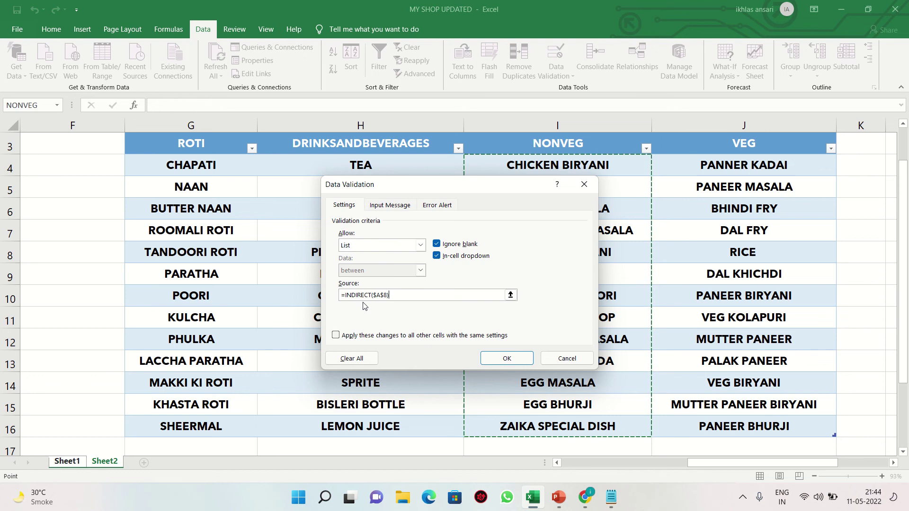
{"action": "left_click", "coordinate": [565, 359]}
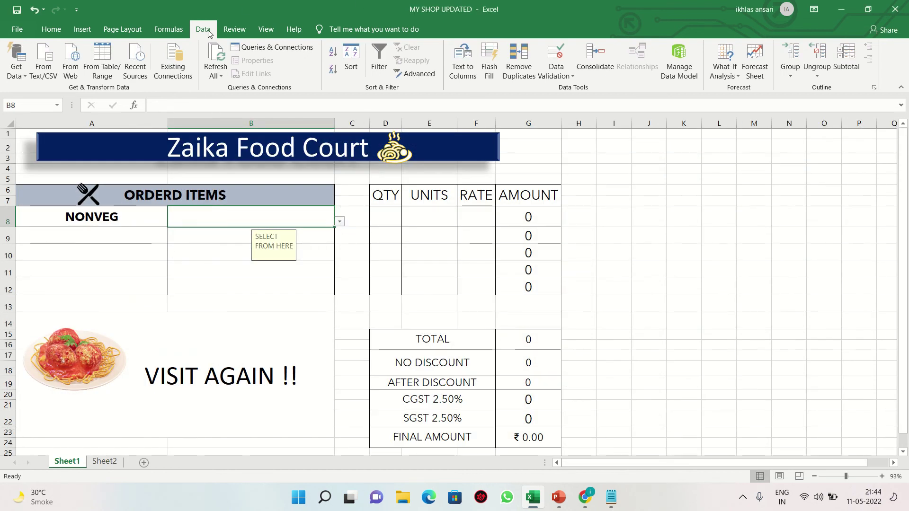
{"action": "left_click", "coordinate": [556, 54]}
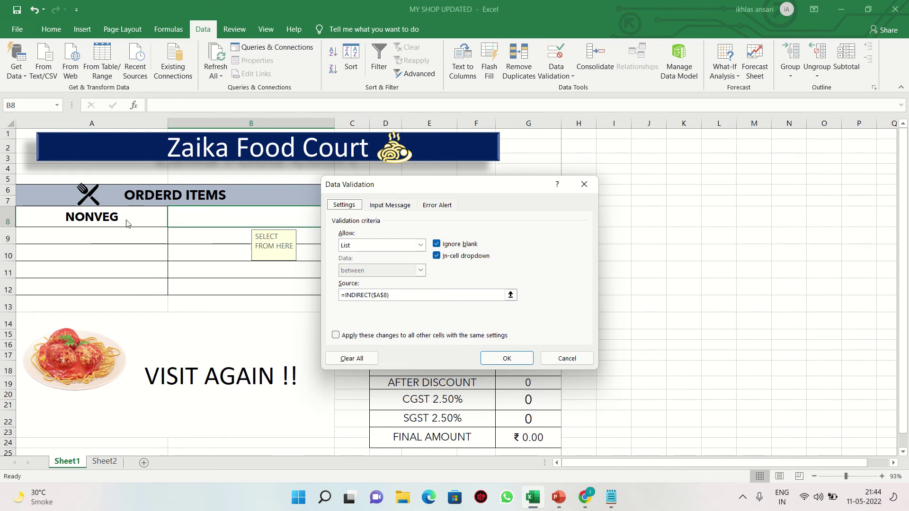
{"action": "left_click", "coordinate": [497, 359]}
{"action": "left_click", "coordinate": [340, 221]}
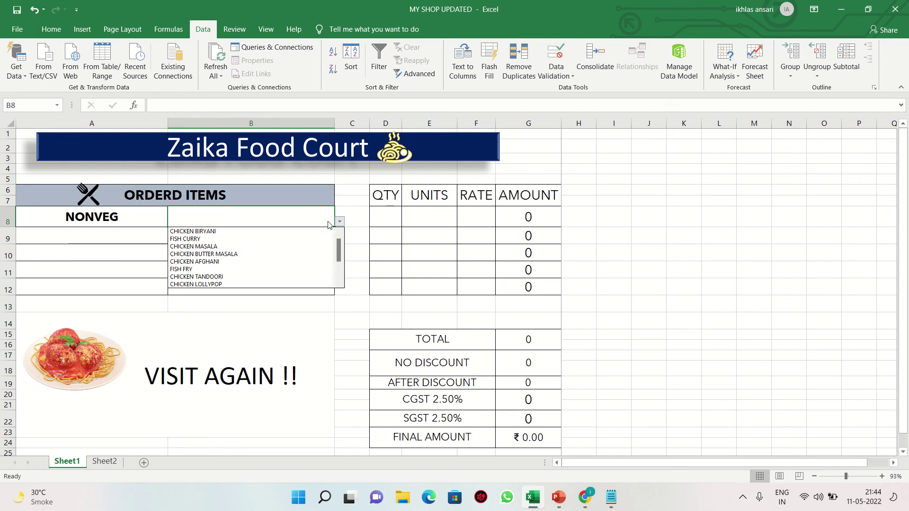
{"action": "left_click_drag", "start_coordinate": [340, 252], "coordinate": [339, 268]}
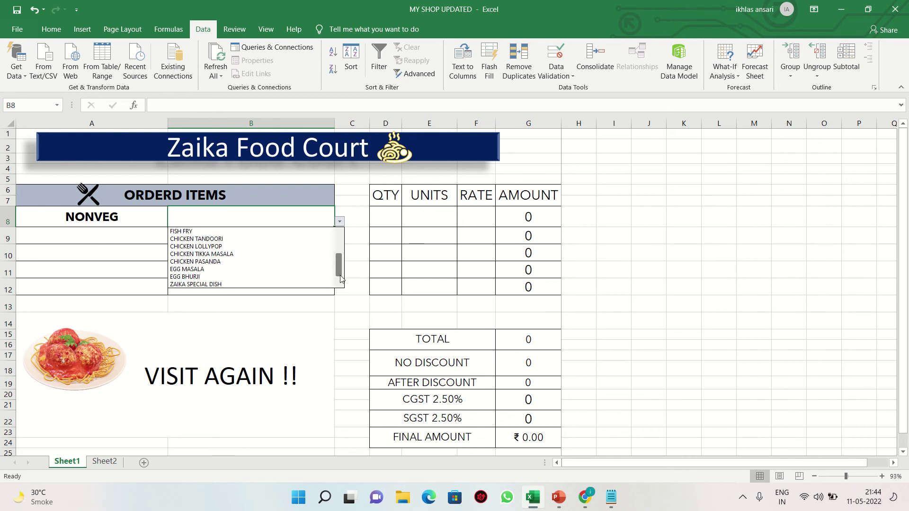
{"action": "left_click", "coordinate": [216, 305]}
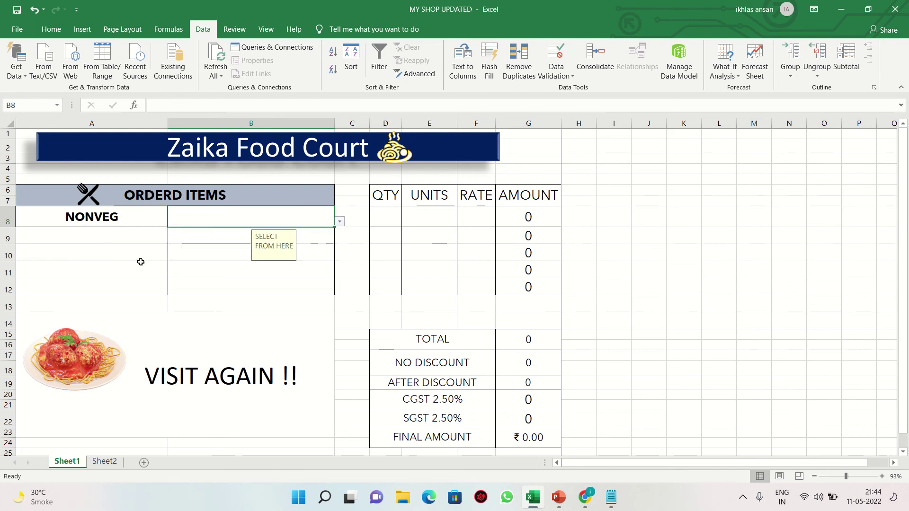
Step: Review B9's list validation rule, then set A9's category to VEG
{"action": "left_click", "coordinate": [190, 235]}
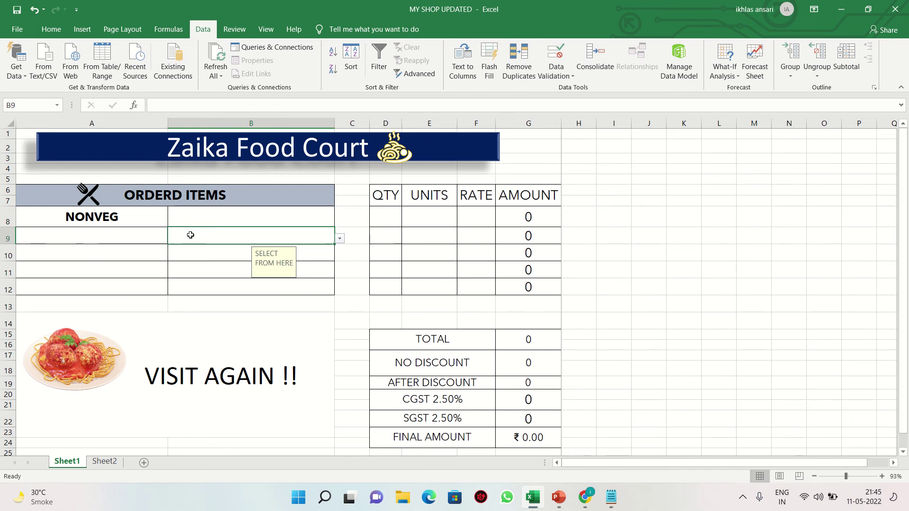
{"action": "left_click", "coordinate": [547, 76]}
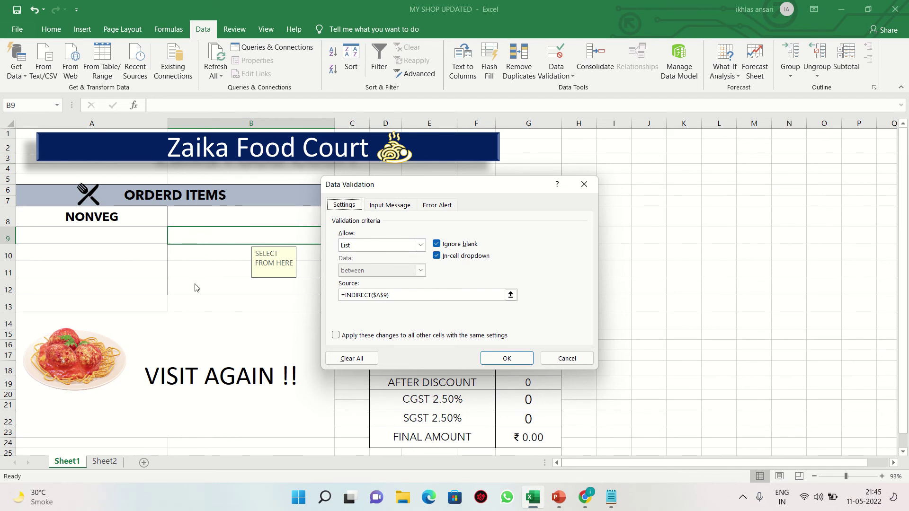
{"action": "left_click", "coordinate": [566, 359]}
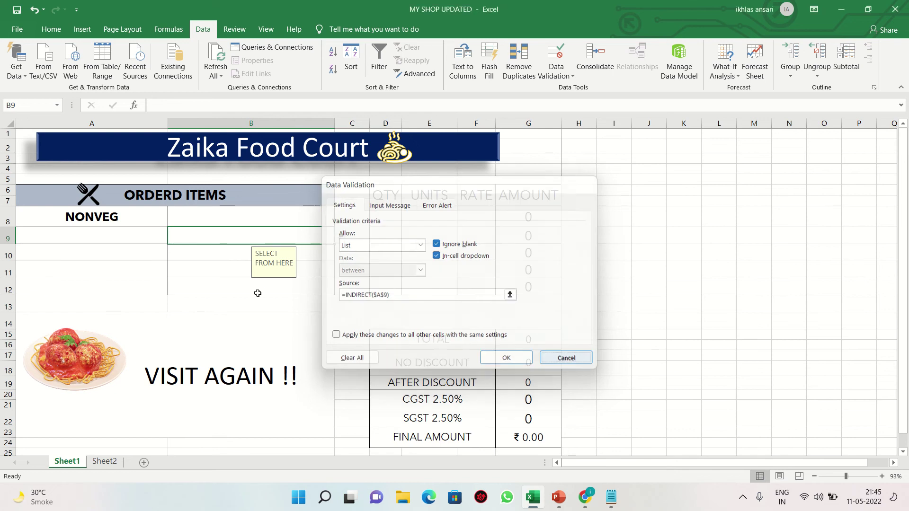
{"action": "left_click", "coordinate": [154, 238]}
{"action": "left_click", "coordinate": [173, 238]}
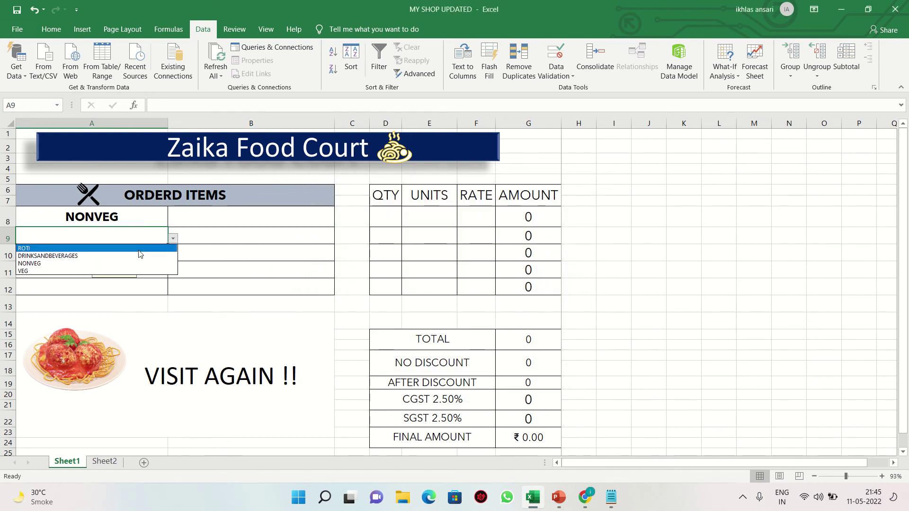
{"action": "left_click", "coordinate": [159, 248]}
Step: Order FISH FRY in B8 and DAL FRY in B9 from their dish lists
{"action": "left_click", "coordinate": [200, 219]}
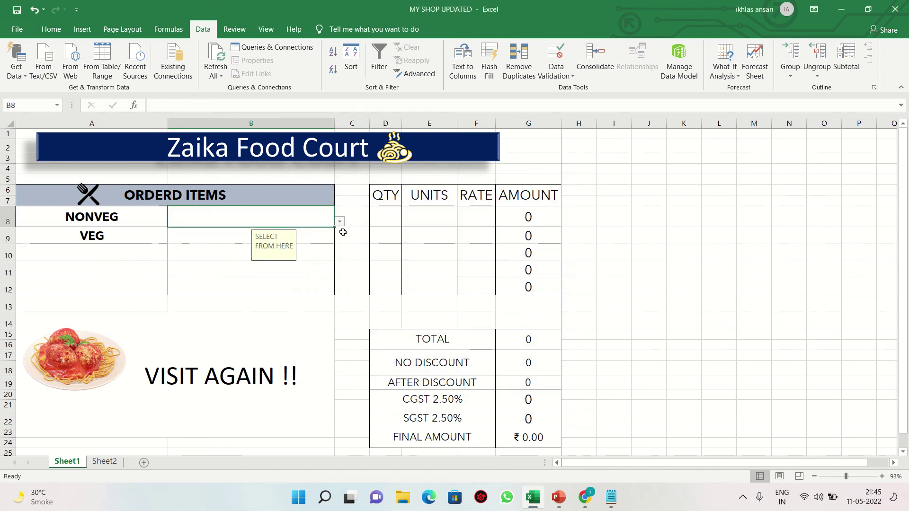
{"action": "left_click", "coordinate": [339, 221]}
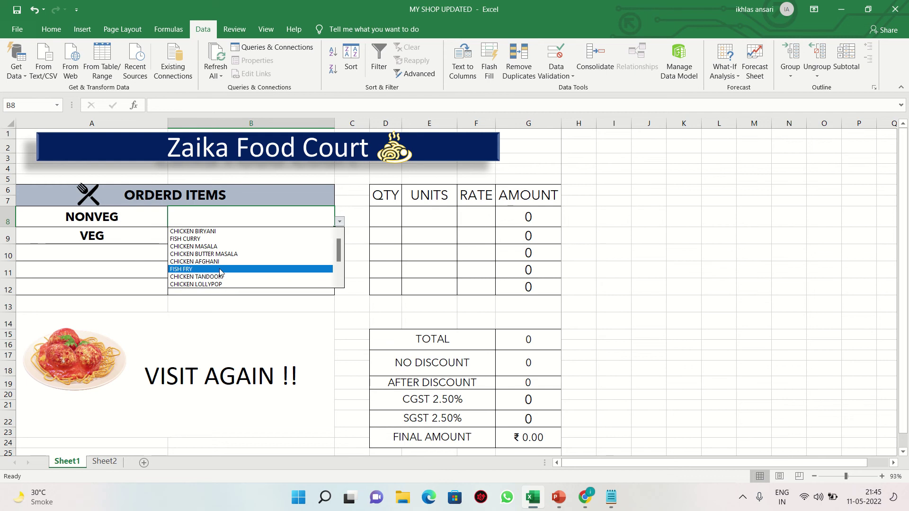
{"action": "left_click", "coordinate": [189, 269]}
{"action": "left_click", "coordinate": [208, 239]}
{"action": "left_click", "coordinate": [340, 238]}
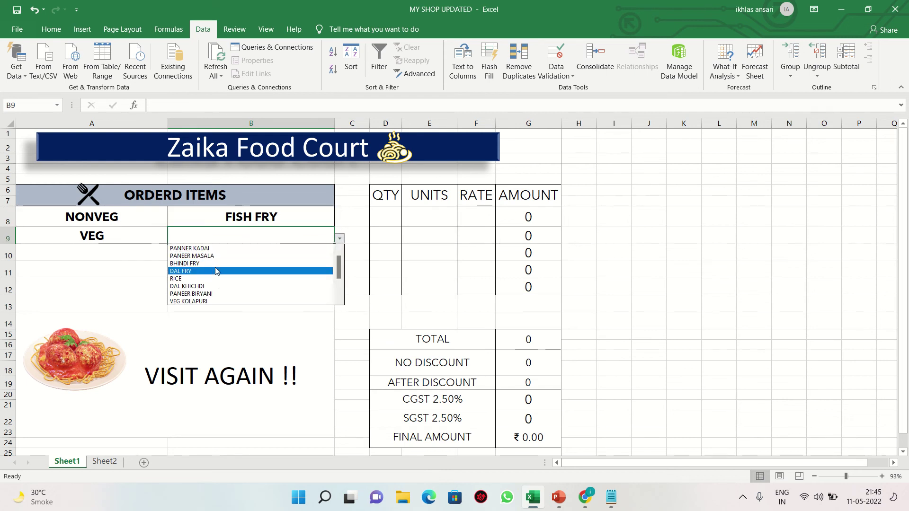
{"action": "left_click", "coordinate": [214, 271]}
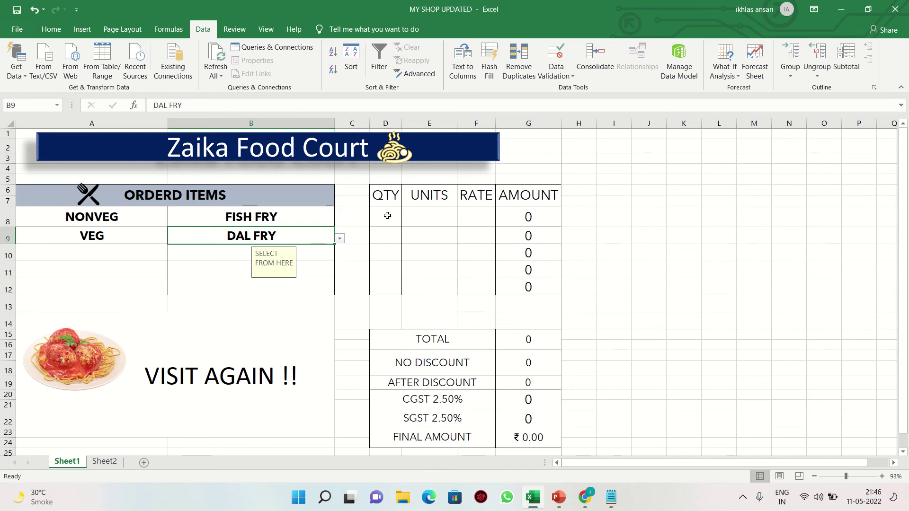
{"action": "left_click", "coordinate": [445, 213]}
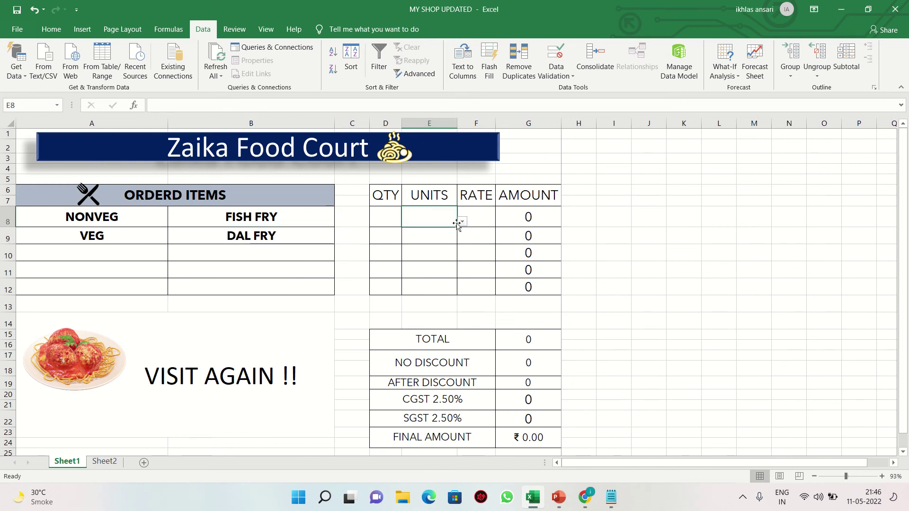
{"action": "left_click", "coordinate": [462, 222]}
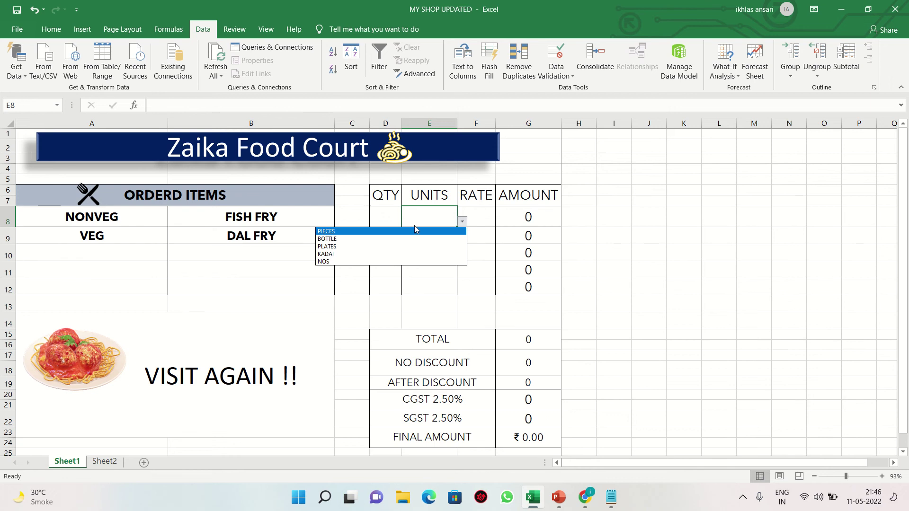
{"action": "key", "text": "Escape"}
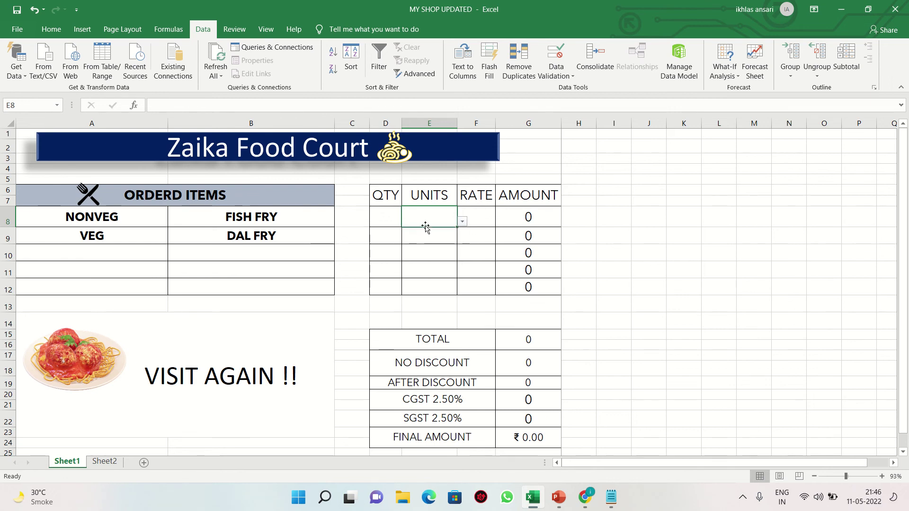
{"action": "left_click_drag", "start_coordinate": [431, 214], "coordinate": [432, 289]}
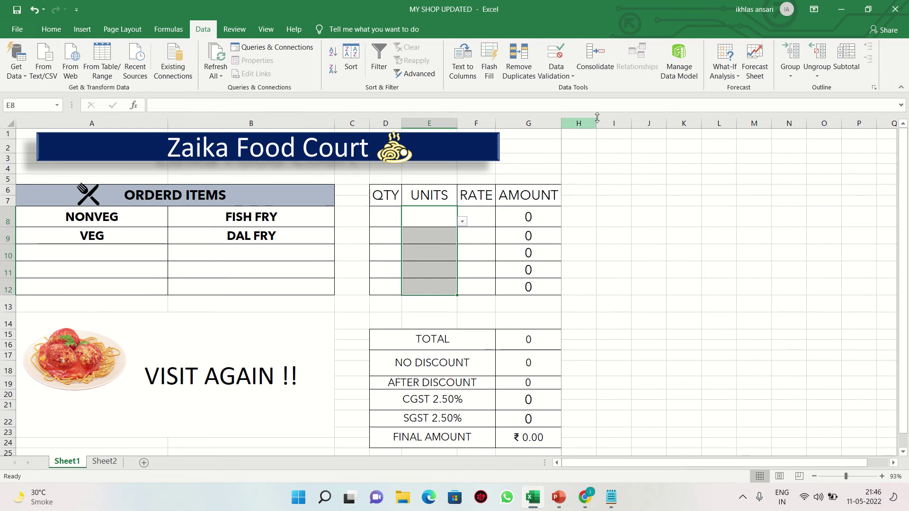
{"action": "left_click", "coordinate": [565, 53]}
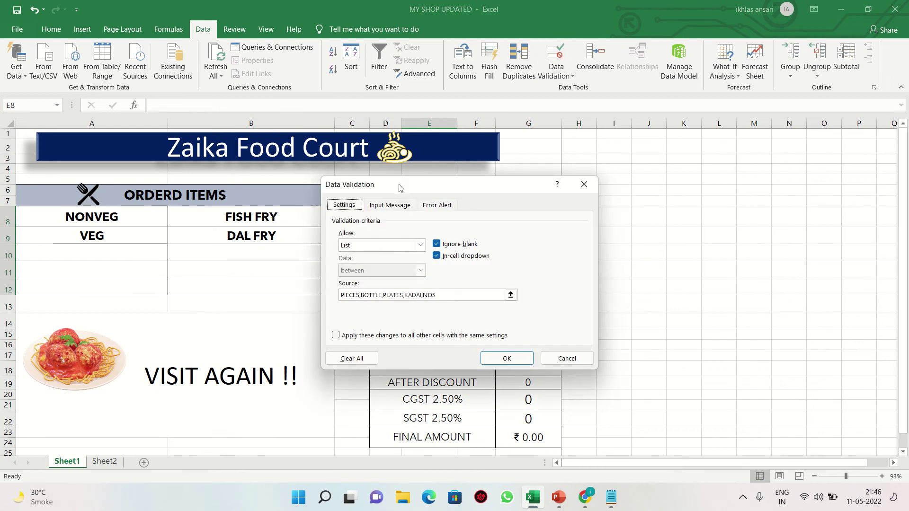
{"action": "left_click_drag", "start_coordinate": [401, 187], "coordinate": [624, 186]}
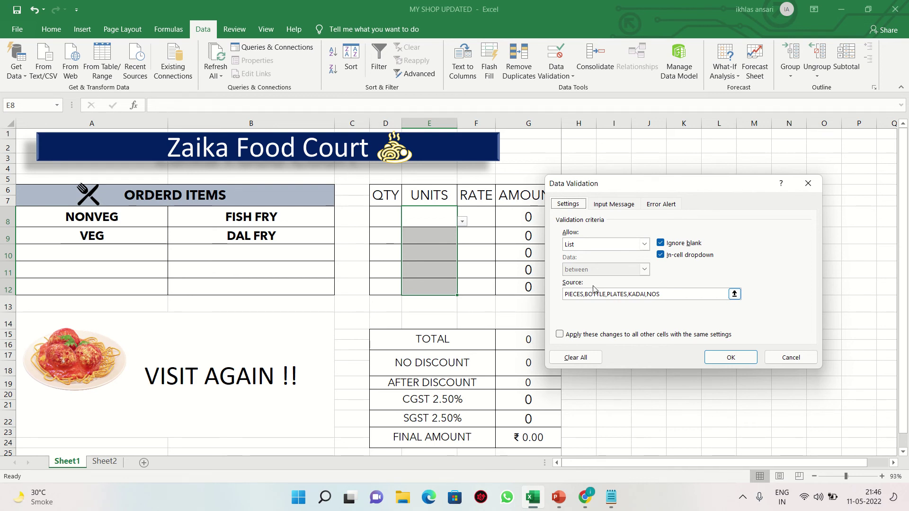
{"action": "left_click", "coordinate": [791, 357]}
{"action": "left_click", "coordinate": [464, 222]}
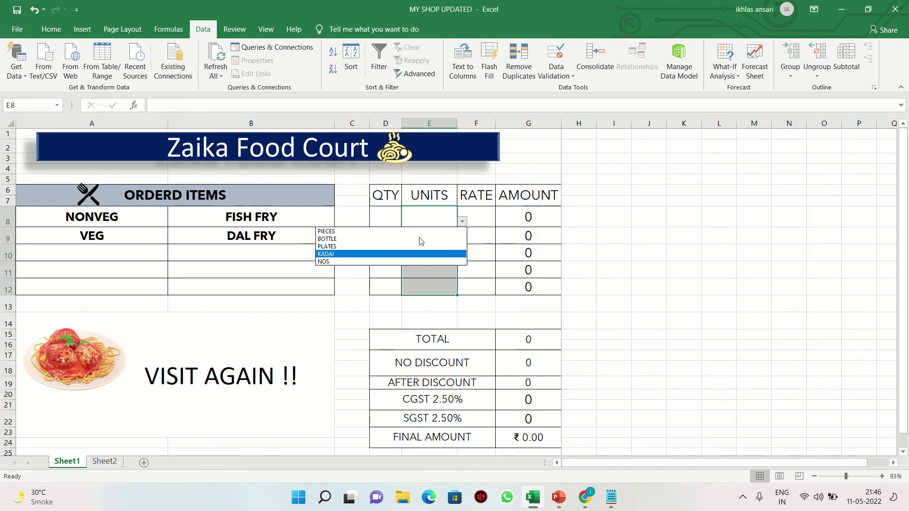
{"action": "left_click", "coordinate": [466, 221]}
{"action": "left_click", "coordinate": [471, 214]}
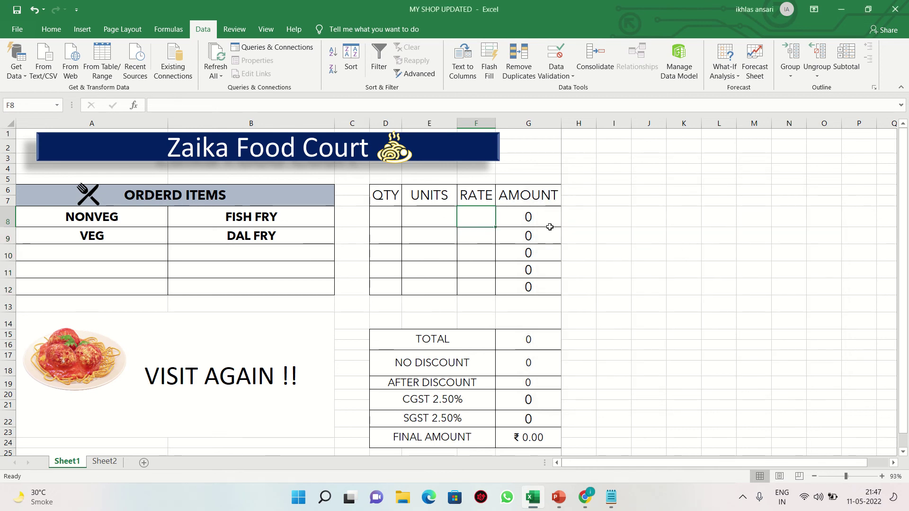
{"action": "left_click", "coordinate": [541, 221]}
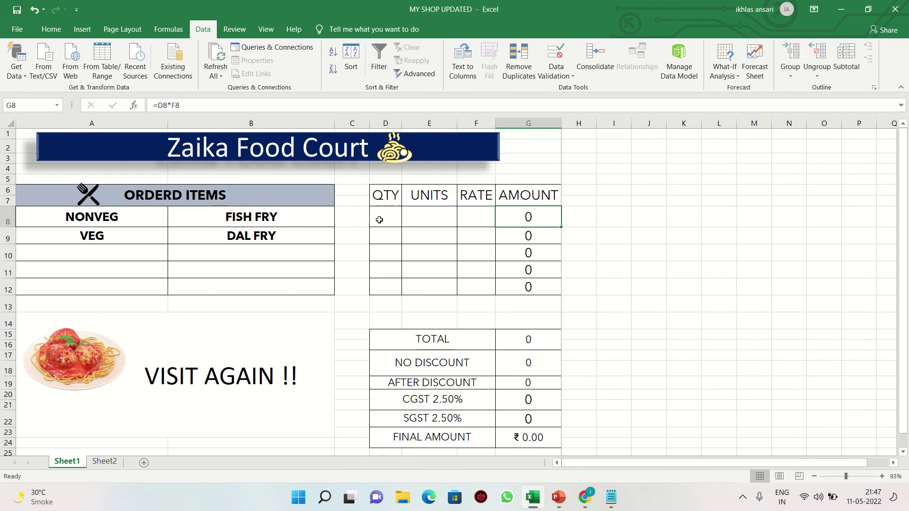
{"action": "left_click", "coordinate": [477, 218]}
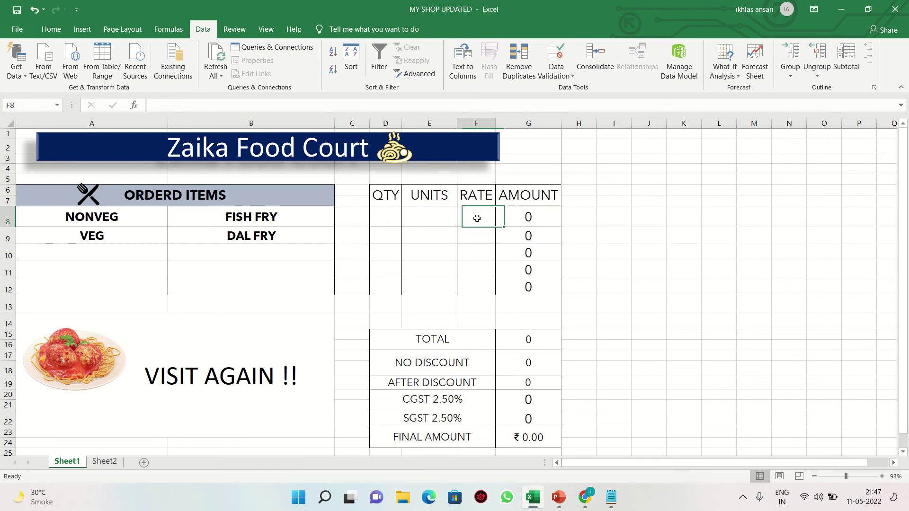
{"action": "left_click", "coordinate": [537, 219]}
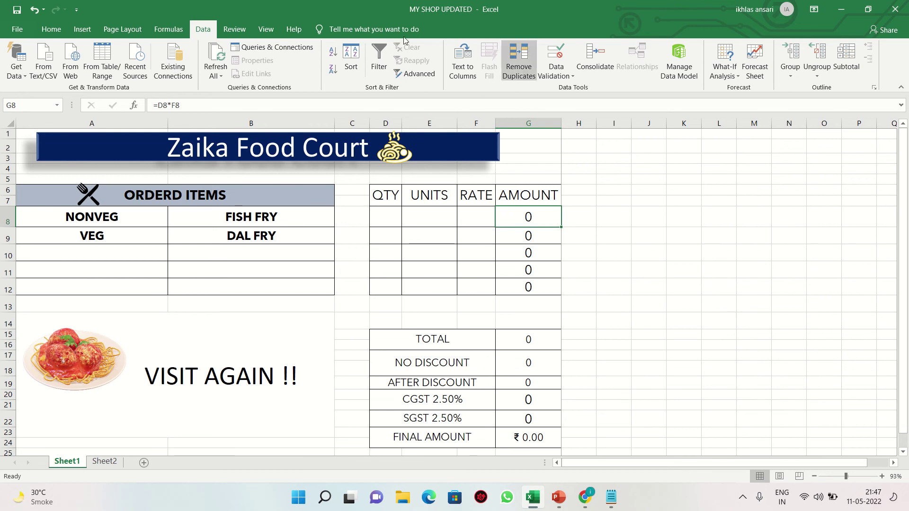
{"action": "left_click", "coordinate": [518, 343]}
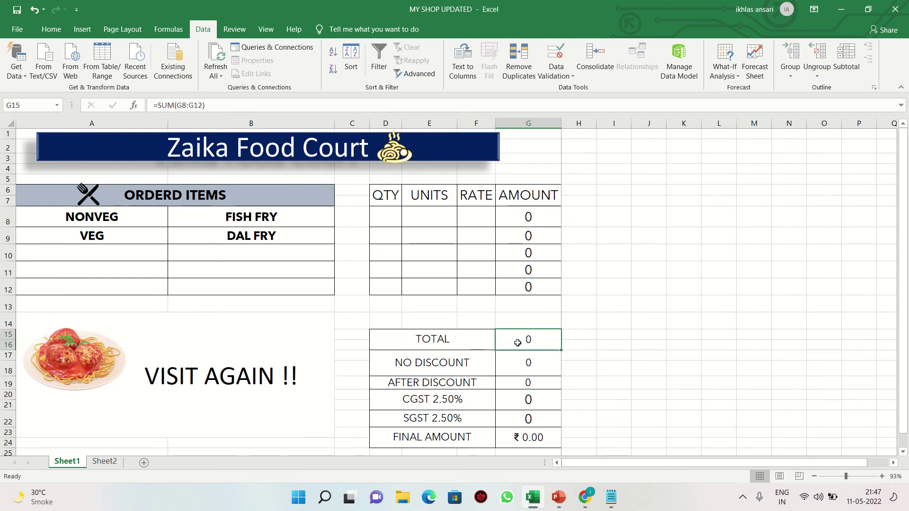
{"action": "left_click", "coordinate": [527, 218]}
{"action": "left_click_drag", "start_coordinate": [527, 218], "coordinate": [527, 286]}
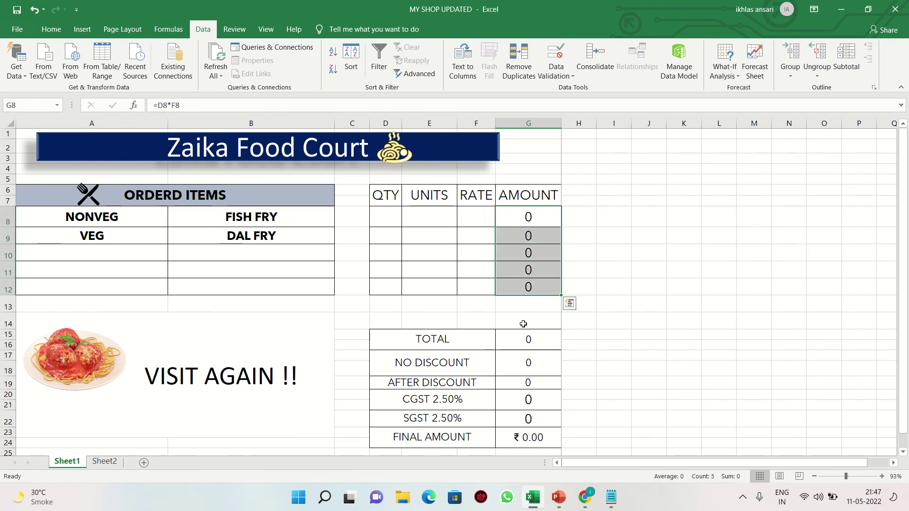
{"action": "double_click", "coordinate": [526, 339]}
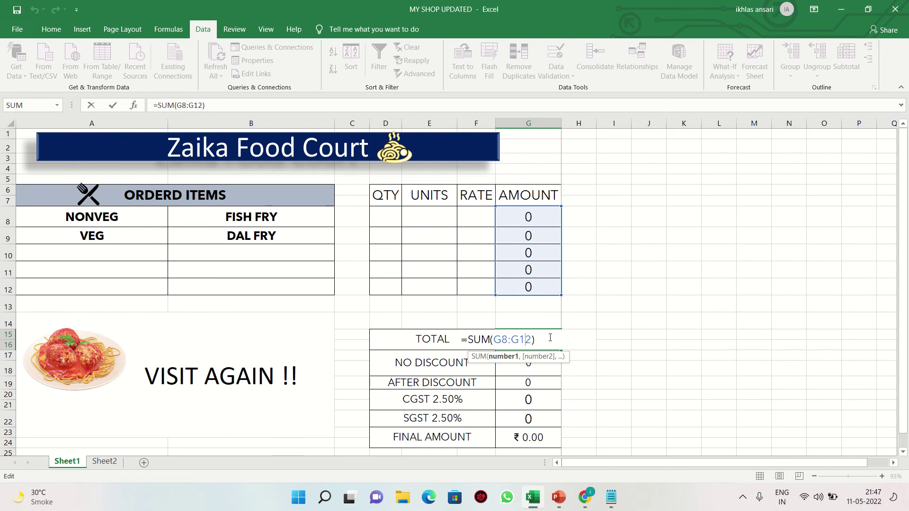
{"action": "key", "text": "Return"}
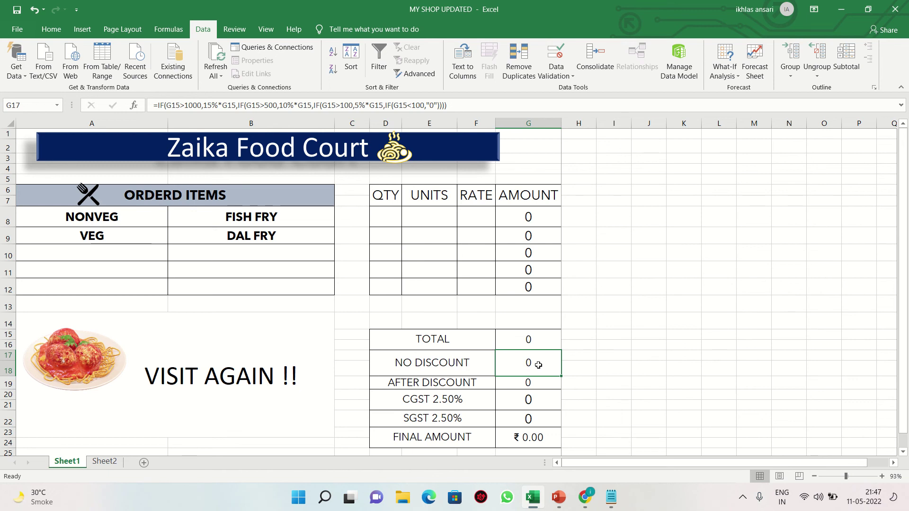
{"action": "double_click", "coordinate": [538, 365]}
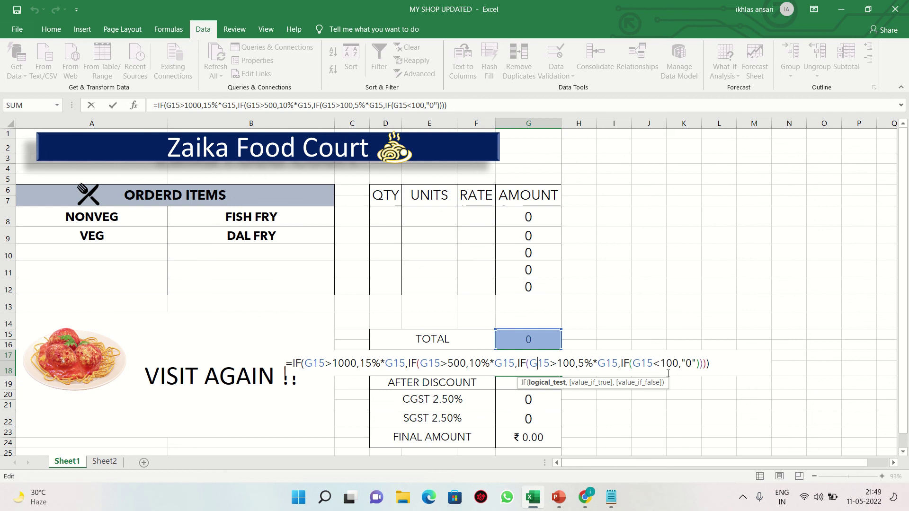
{"action": "key", "text": "ctrl+Return"}
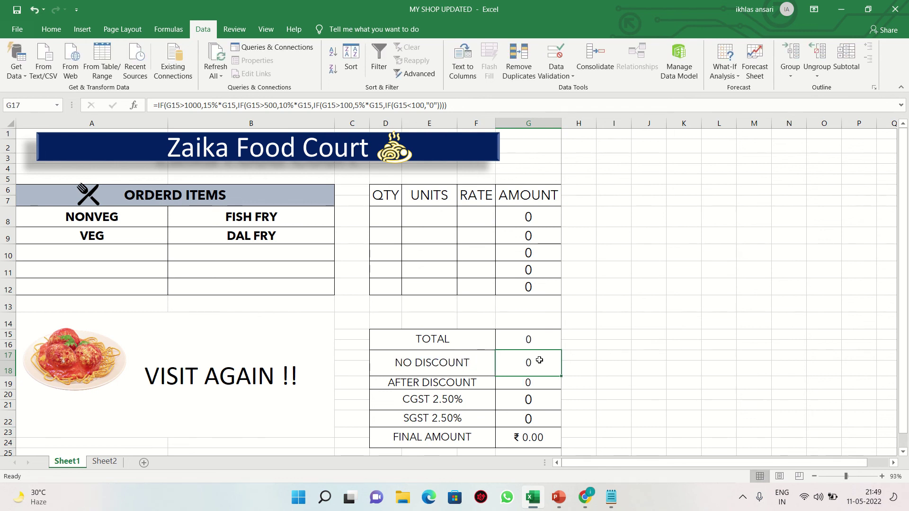
{"action": "double_click", "coordinate": [540, 360]}
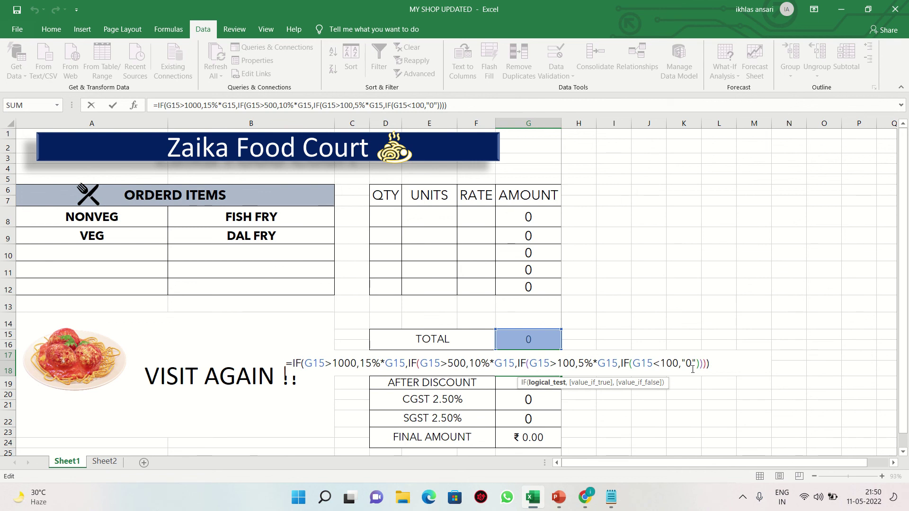
{"action": "key", "text": "ctrl+Return"}
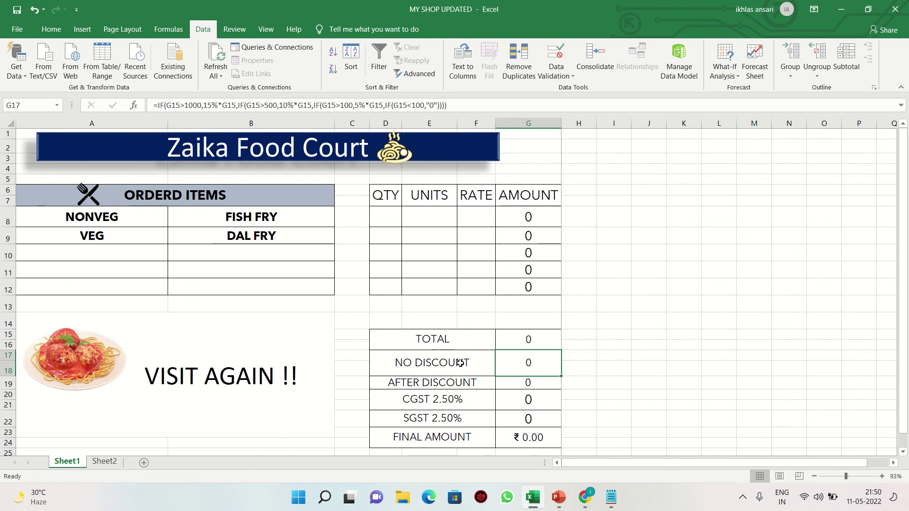
{"action": "double_click", "coordinate": [539, 365]}
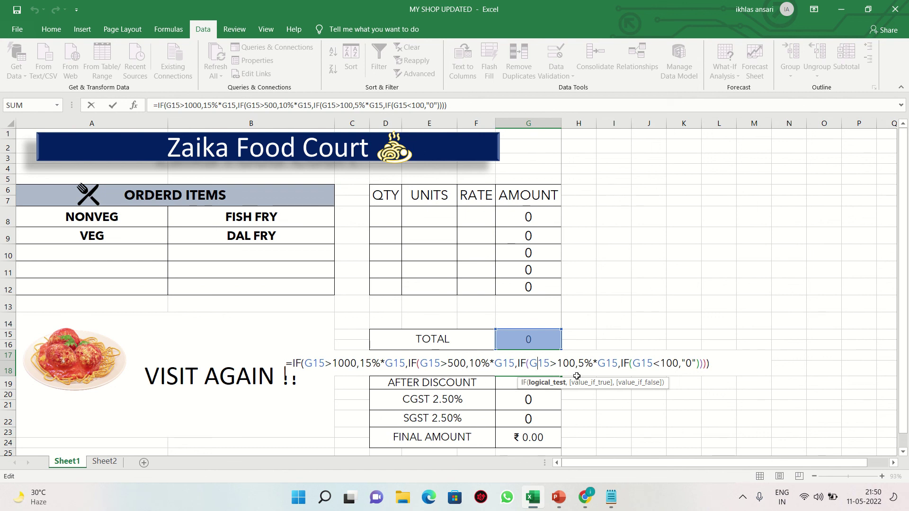
{"action": "key", "text": "Return"}
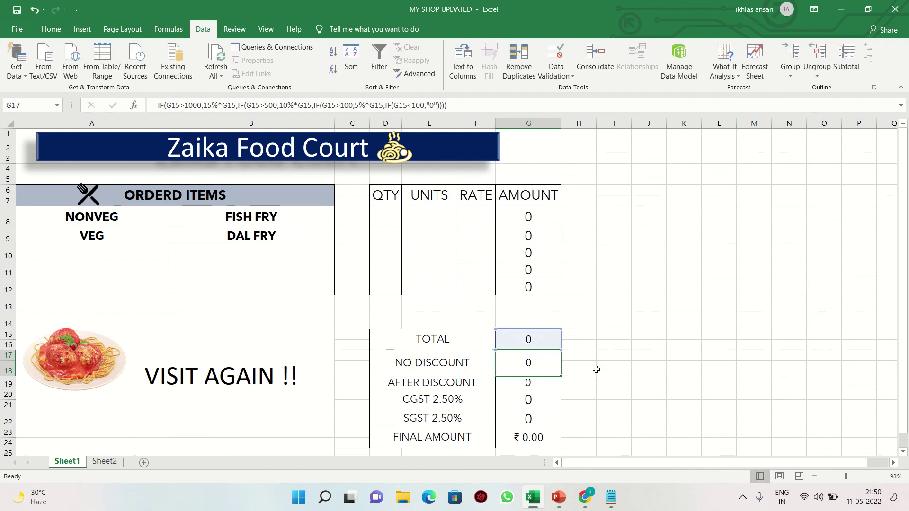
{"action": "left_click", "coordinate": [429, 366]}
{"action": "double_click", "coordinate": [429, 367]}
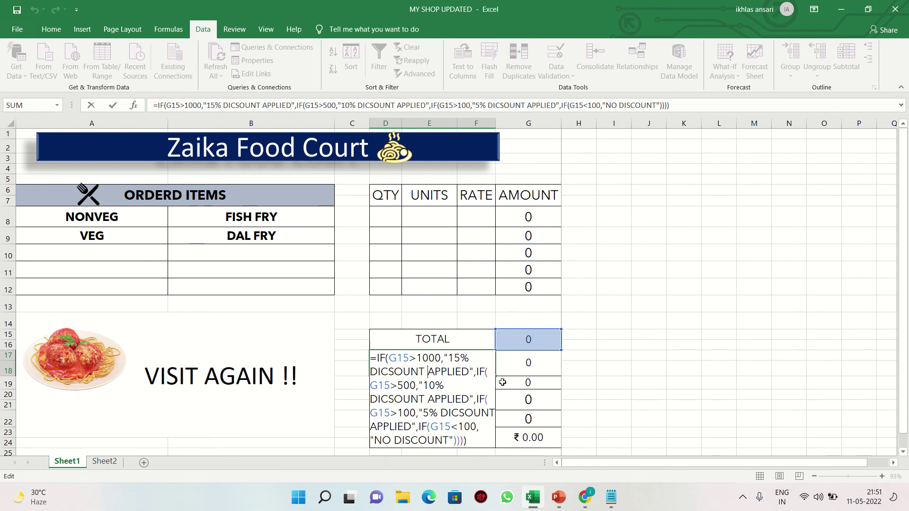
{"action": "key", "text": "Return"}
{"action": "left_click", "coordinate": [520, 344]}
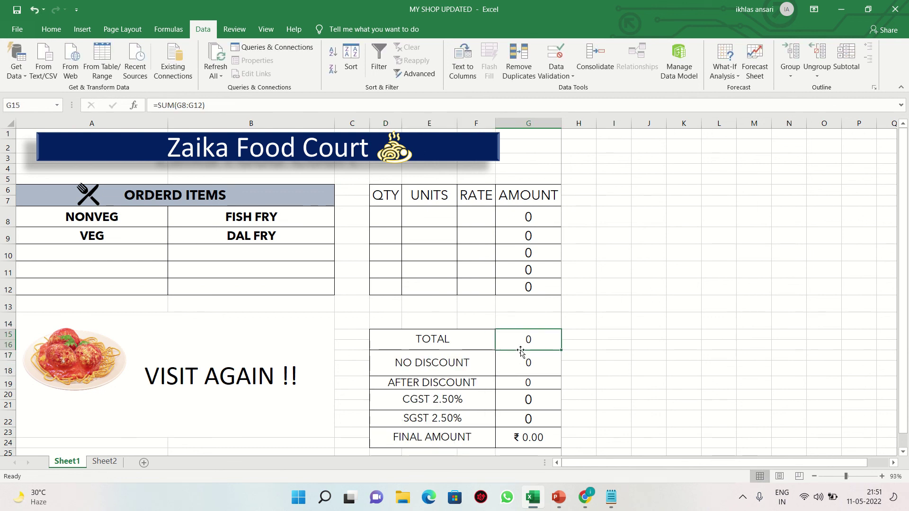
{"action": "double_click", "coordinate": [520, 362]}
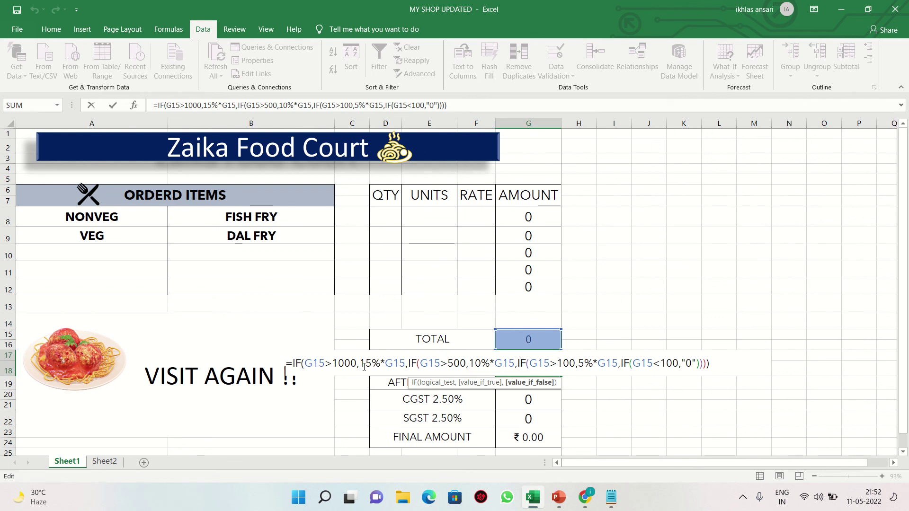
{"action": "key", "text": "ctrl+Return"}
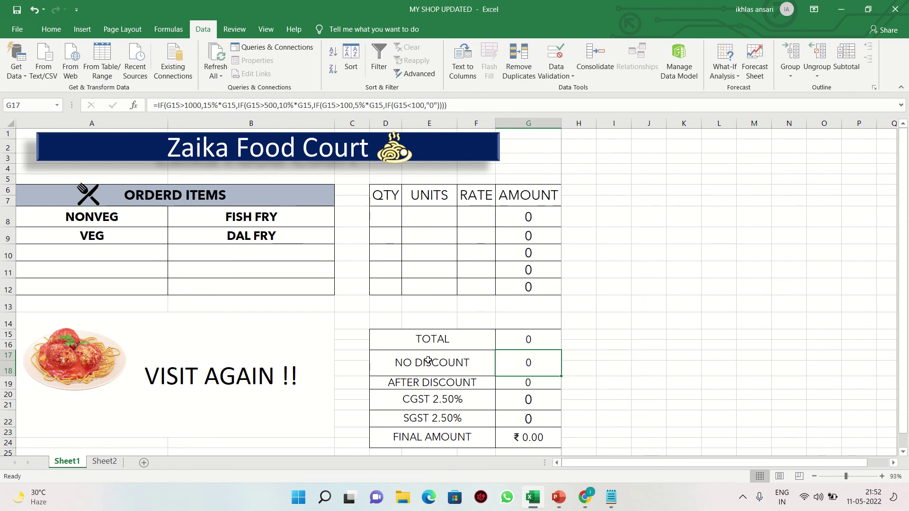
{"action": "double_click", "coordinate": [429, 361]}
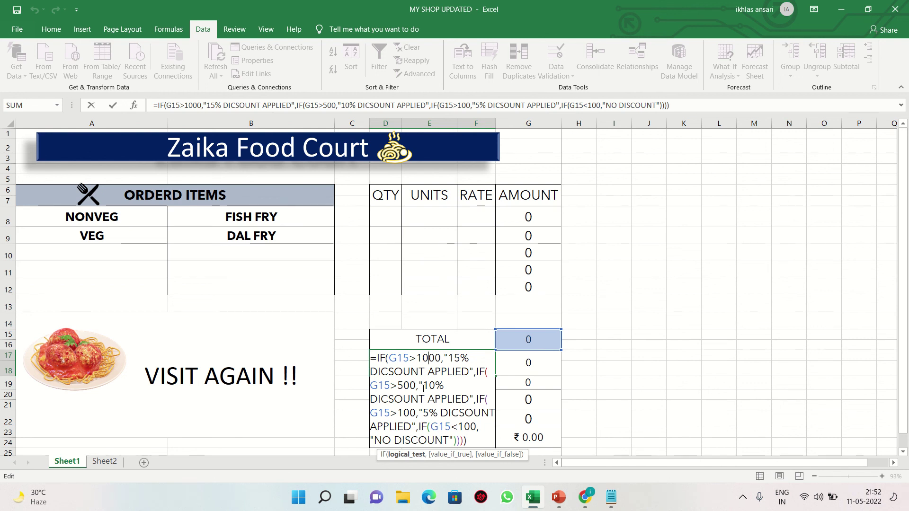
{"action": "key", "text": "Escape"}
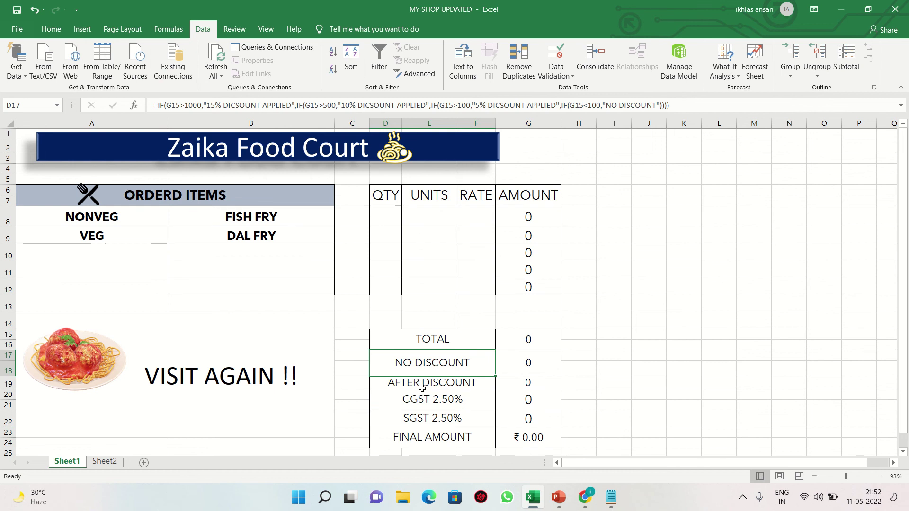
{"action": "double_click", "coordinate": [537, 386]}
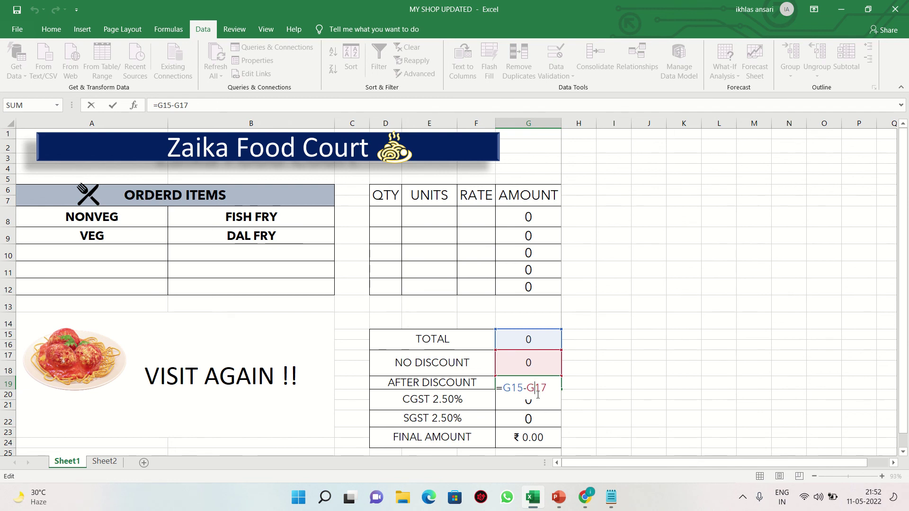
{"action": "key", "text": "ctrl+Return"}
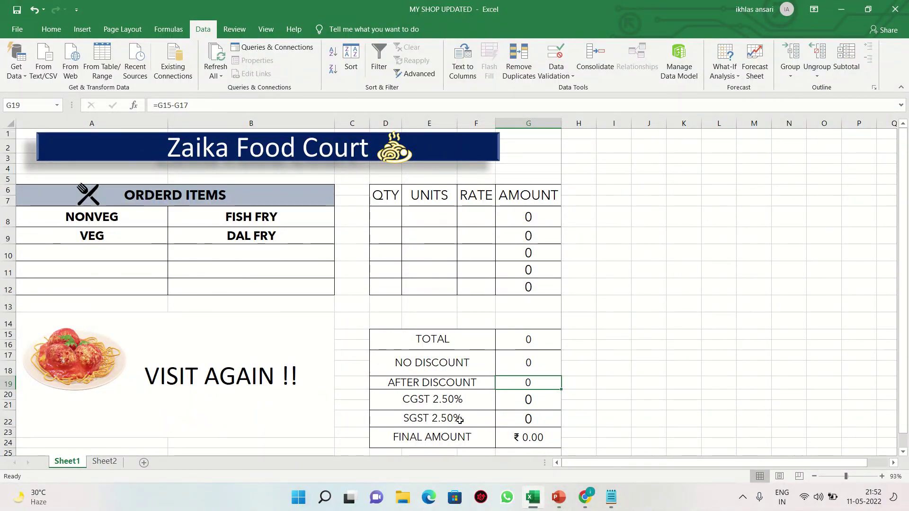
{"action": "left_click", "coordinate": [529, 401]}
{"action": "double_click", "coordinate": [529, 401]}
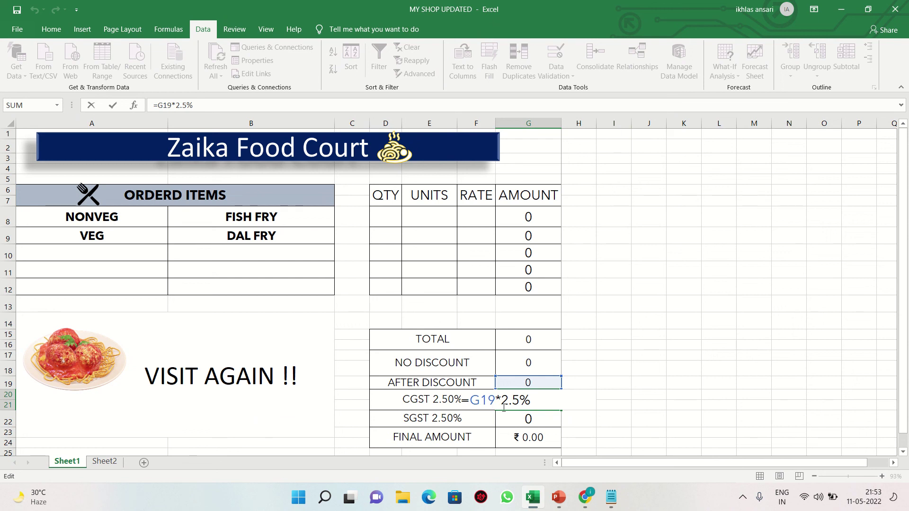
{"action": "key", "text": "Return"}
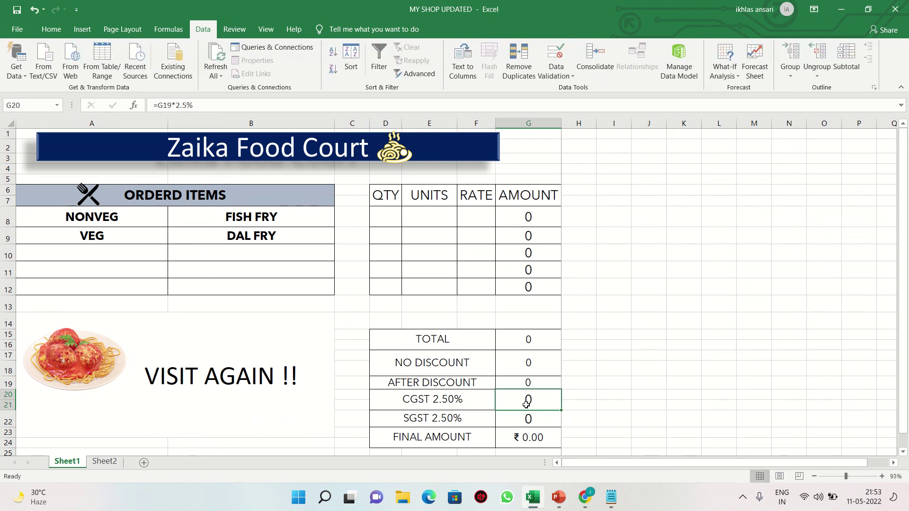
{"action": "double_click", "coordinate": [528, 419]}
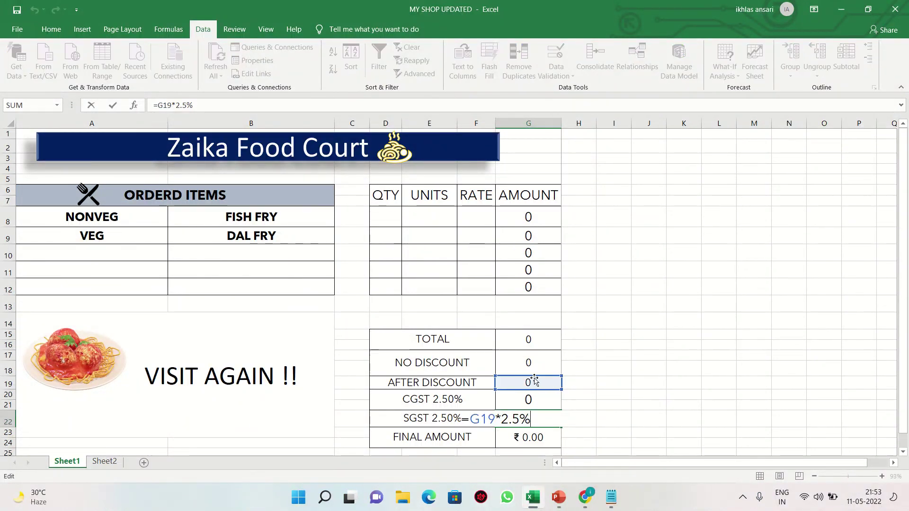
{"action": "key", "text": "ctrl+Return"}
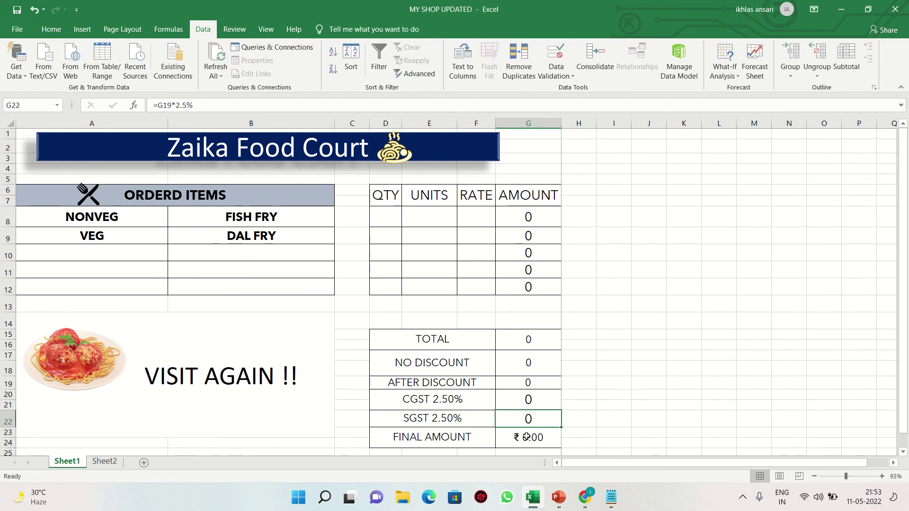
{"action": "double_click", "coordinate": [527, 437]}
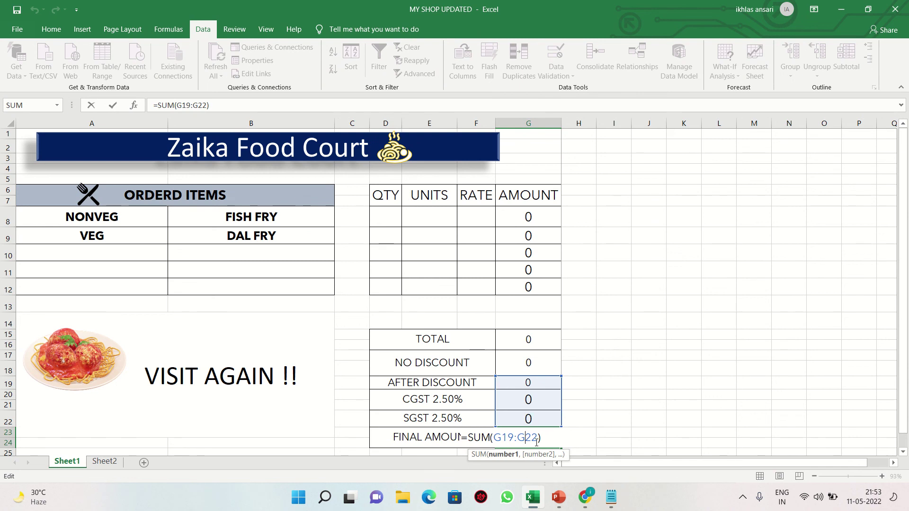
{"action": "key", "text": "ctrl+Return"}
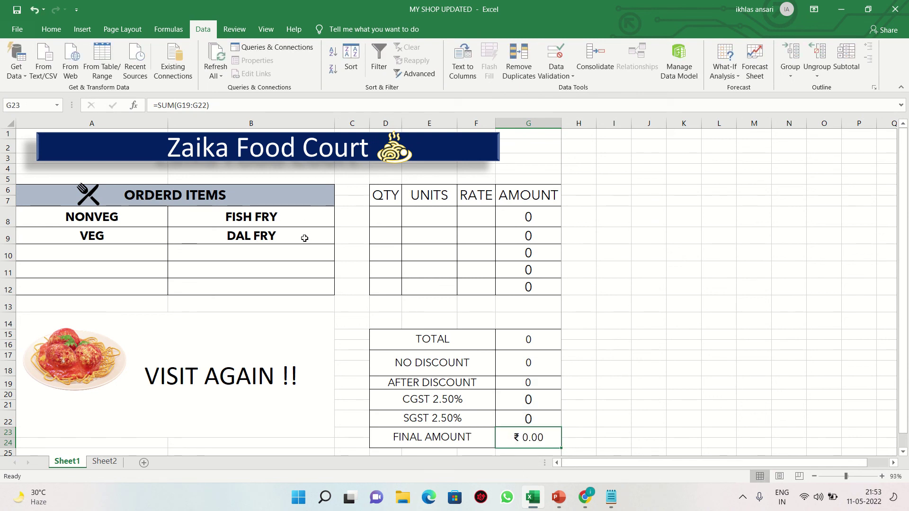
Step: Add a third order row with category DRINKSANDBEVERAGES in A10 and MAAZA in B10
{"action": "left_click", "coordinate": [143, 252]}
{"action": "left_click", "coordinate": [173, 255]}
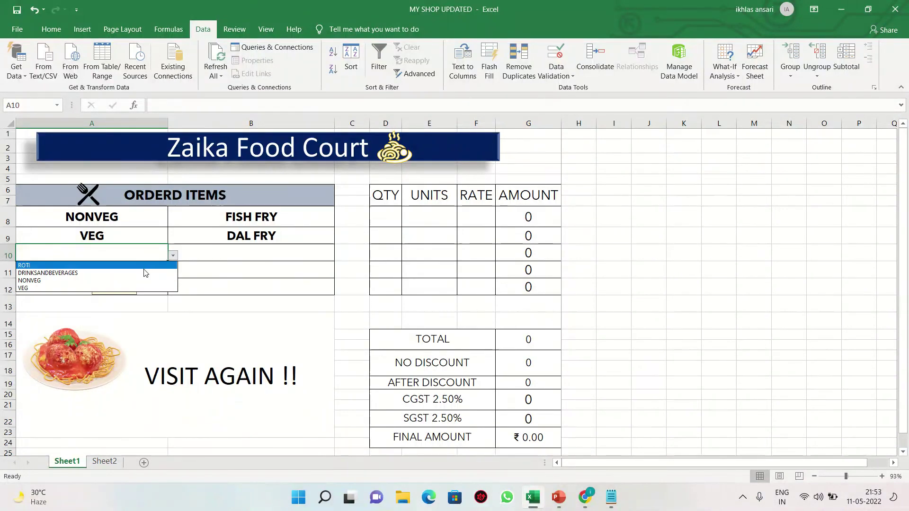
{"action": "left_click", "coordinate": [142, 274]}
{"action": "left_click", "coordinate": [273, 255]}
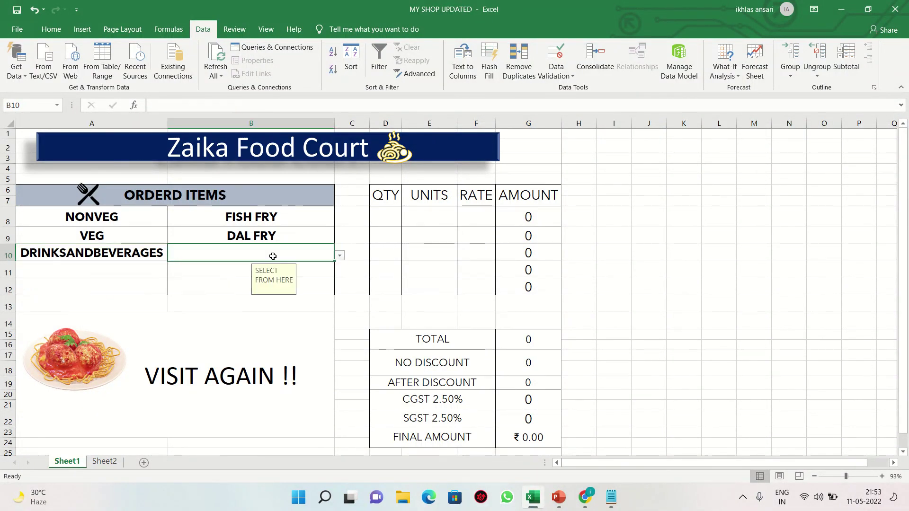
{"action": "left_click", "coordinate": [339, 255]}
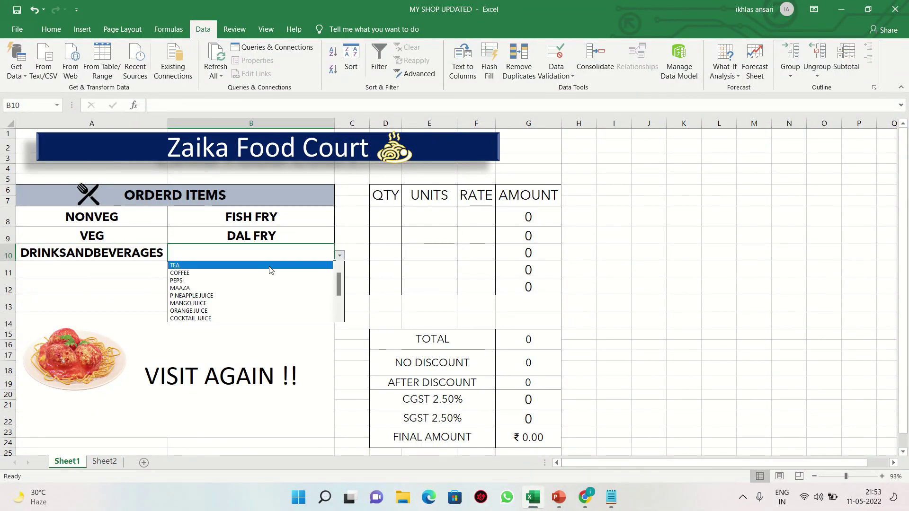
{"action": "left_click", "coordinate": [248, 289]}
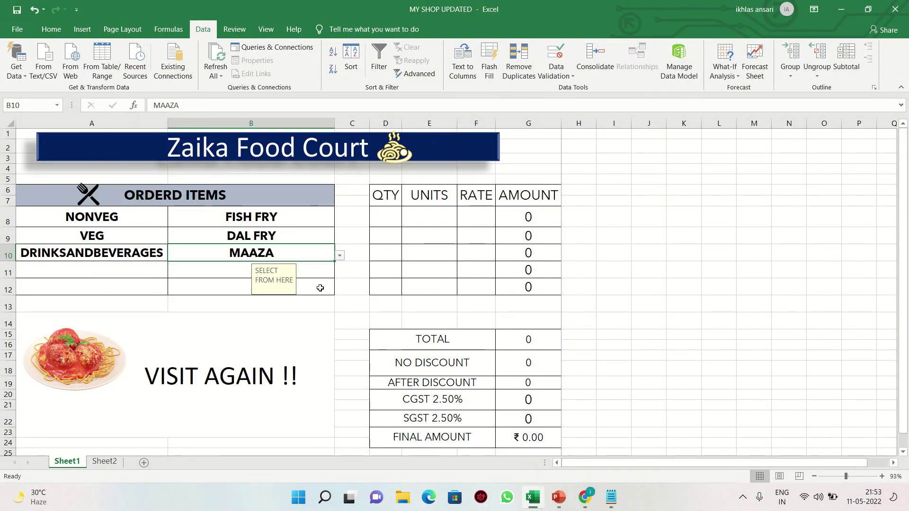
Step: Bill the FISH FRY line as quantity 10, unit KADAI, rate 350
{"action": "left_click", "coordinate": [386, 219]}
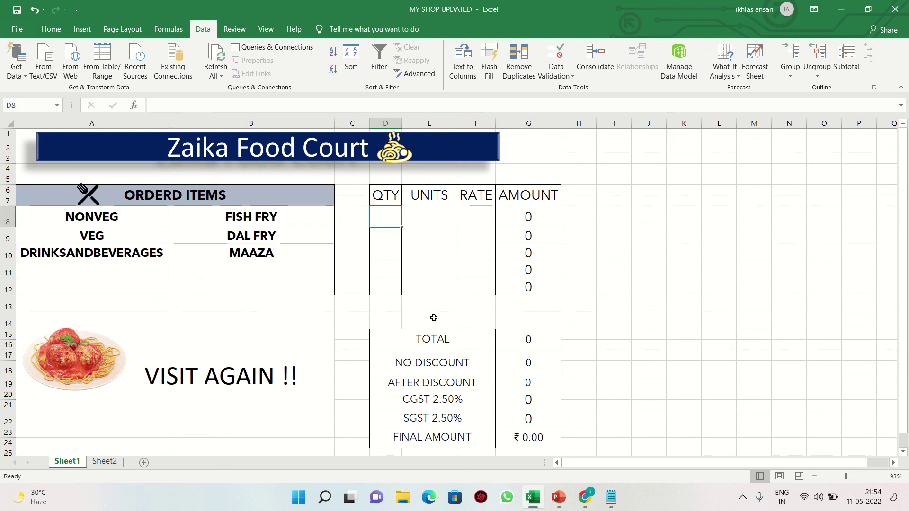
{"action": "type", "text": "10"}
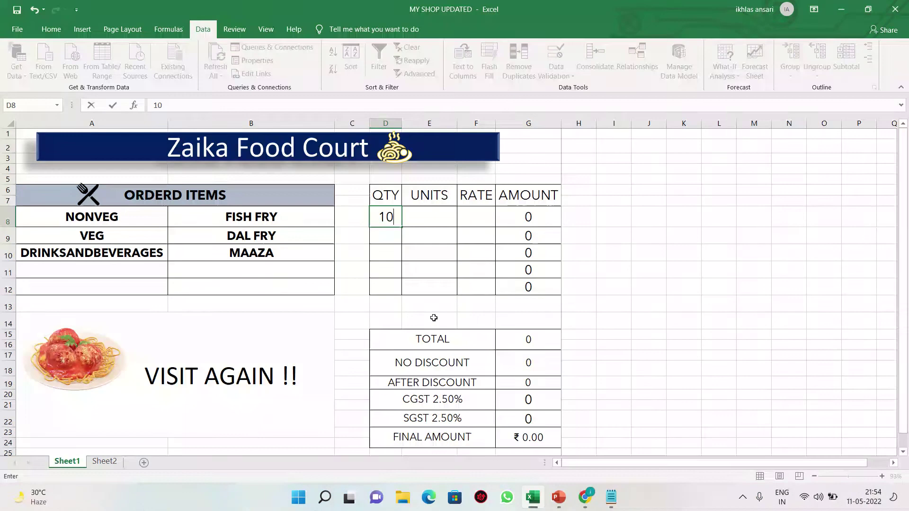
{"action": "key", "text": "Tab"}
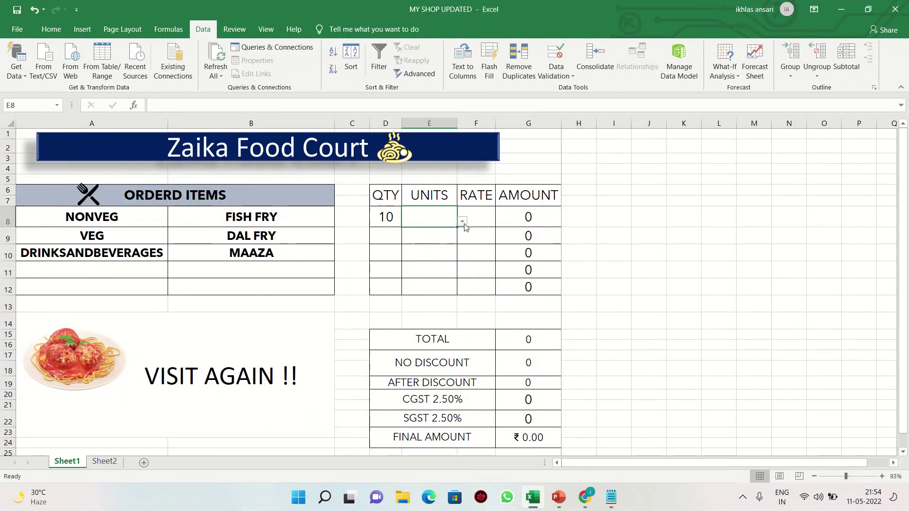
{"action": "left_click", "coordinate": [463, 223]}
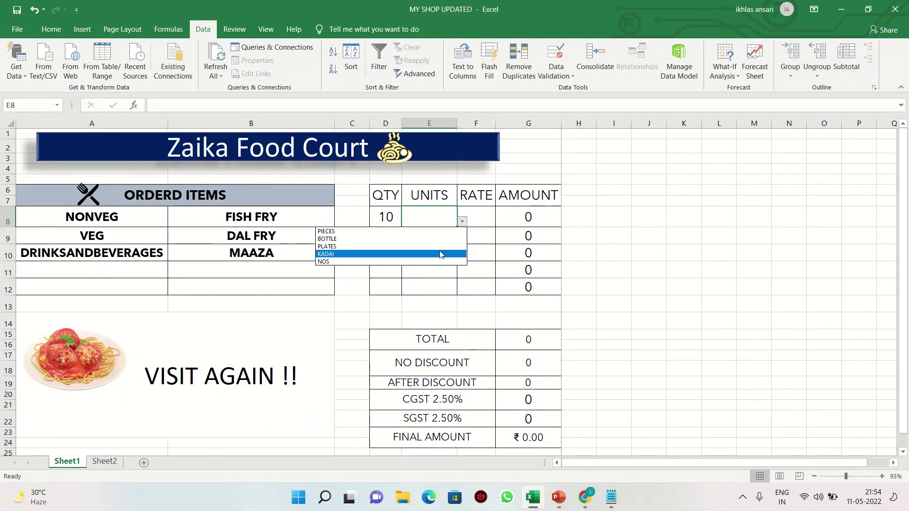
{"action": "left_click", "coordinate": [447, 254]}
{"action": "left_click", "coordinate": [475, 211]}
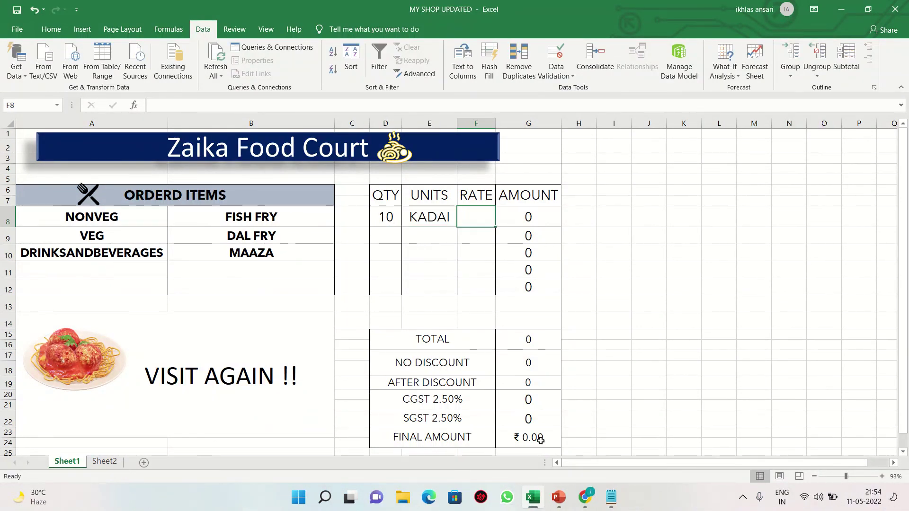
{"action": "type", "text": "350"}
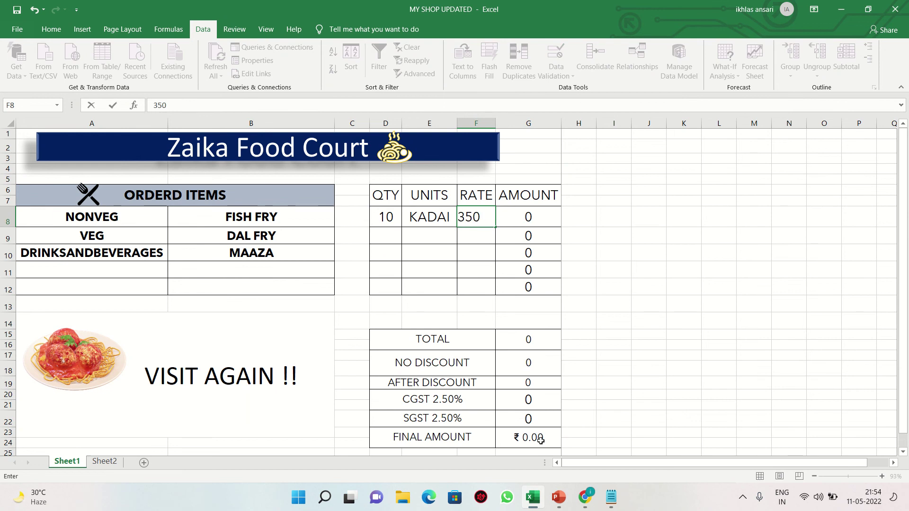
{"action": "key", "text": "Return"}
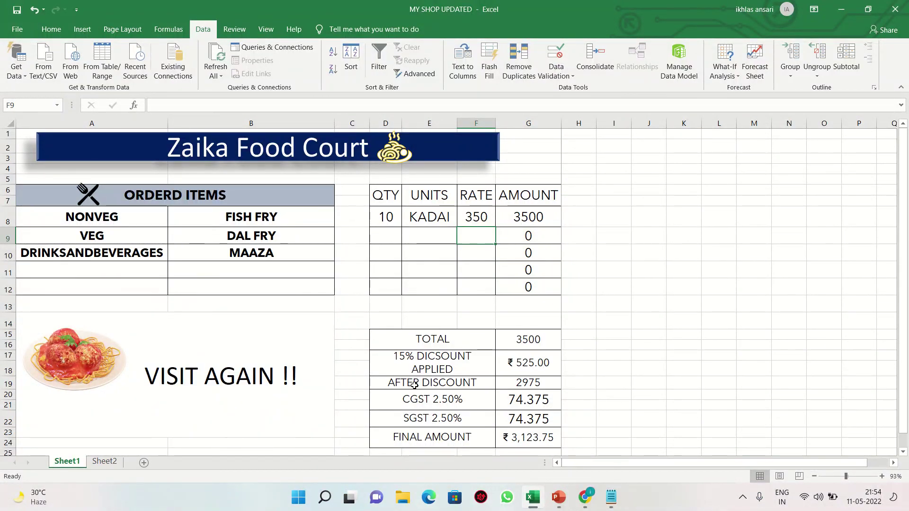
Step: Check the G19 and G15 formulas, then bill DAL FRY as 10 KADAI at rate 100
{"action": "left_click", "coordinate": [548, 384]}
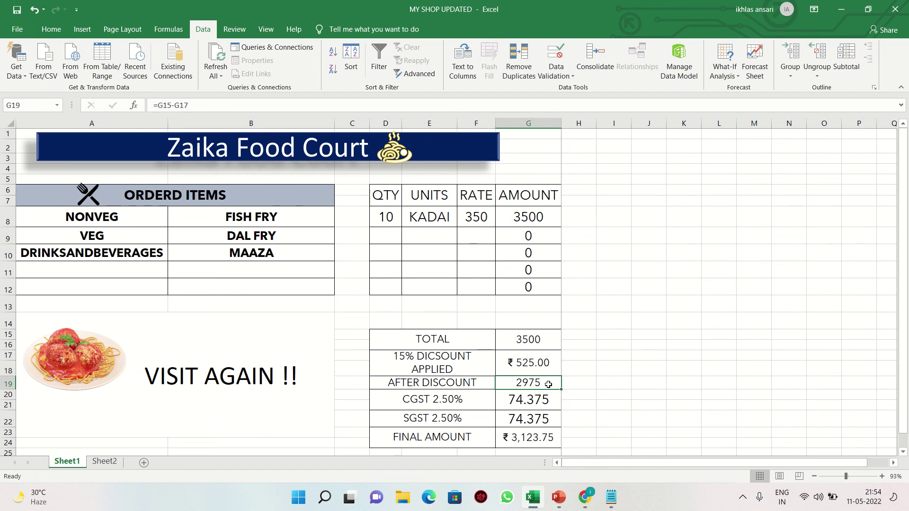
{"action": "left_click", "coordinate": [548, 340]}
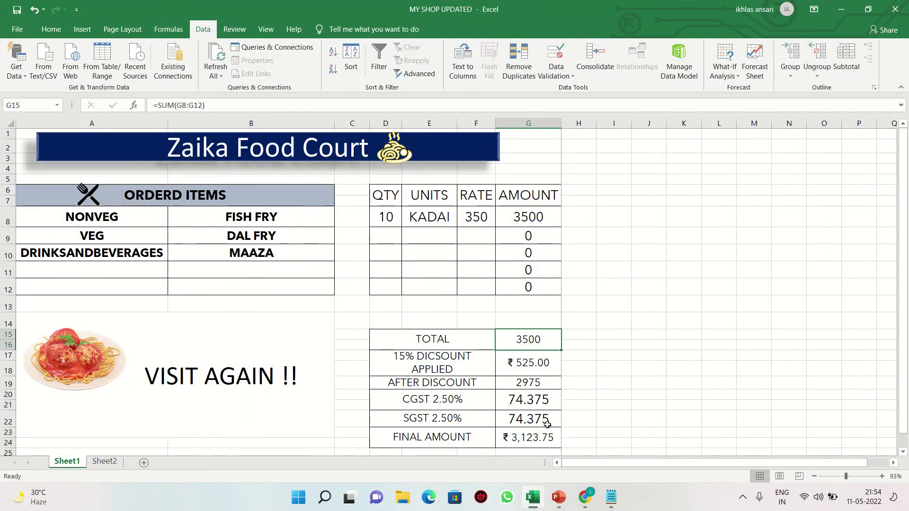
{"action": "left_click", "coordinate": [388, 234]}
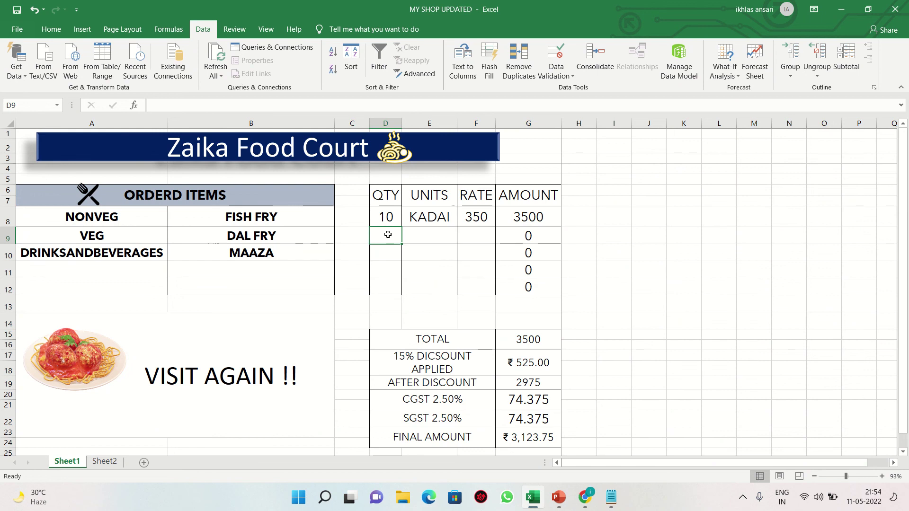
{"action": "type", "text": "10"}
{"action": "key", "text": "Tab"}
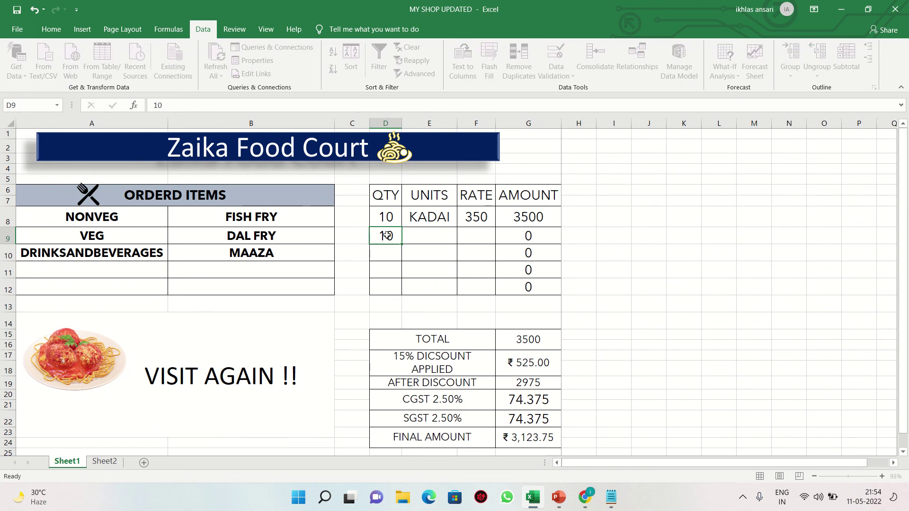
{"action": "left_click", "coordinate": [462, 239]}
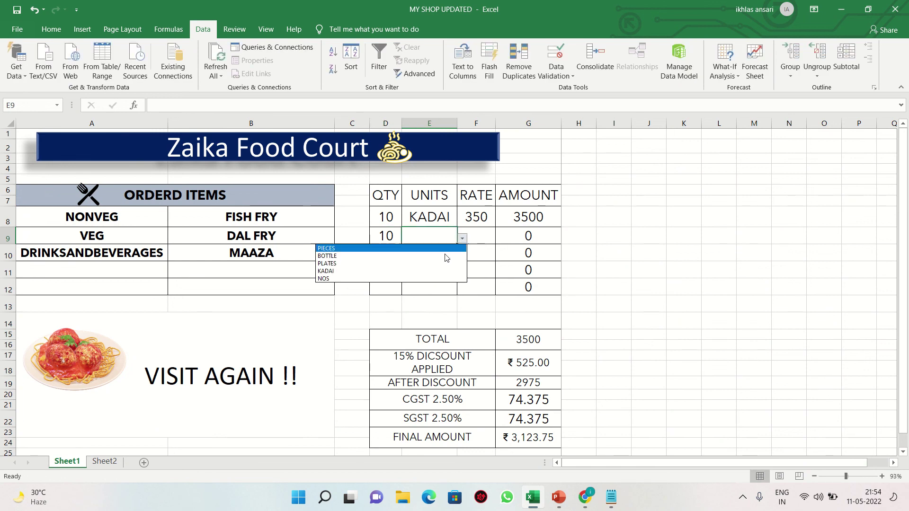
{"action": "left_click", "coordinate": [409, 271]}
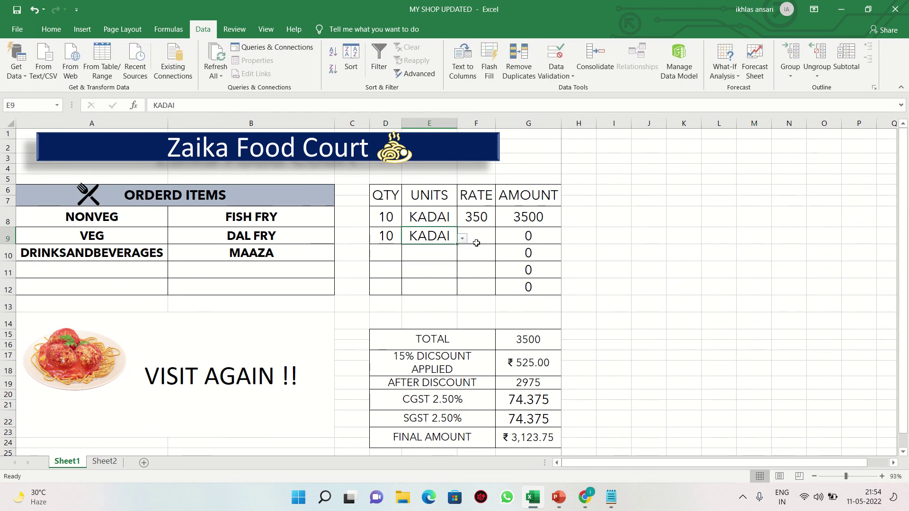
{"action": "left_click", "coordinate": [481, 237]}
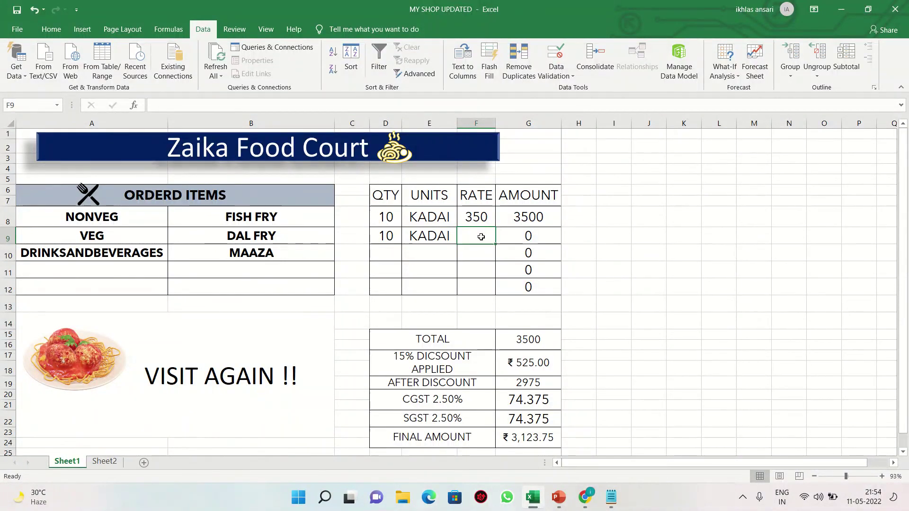
{"action": "type", "text": "100"}
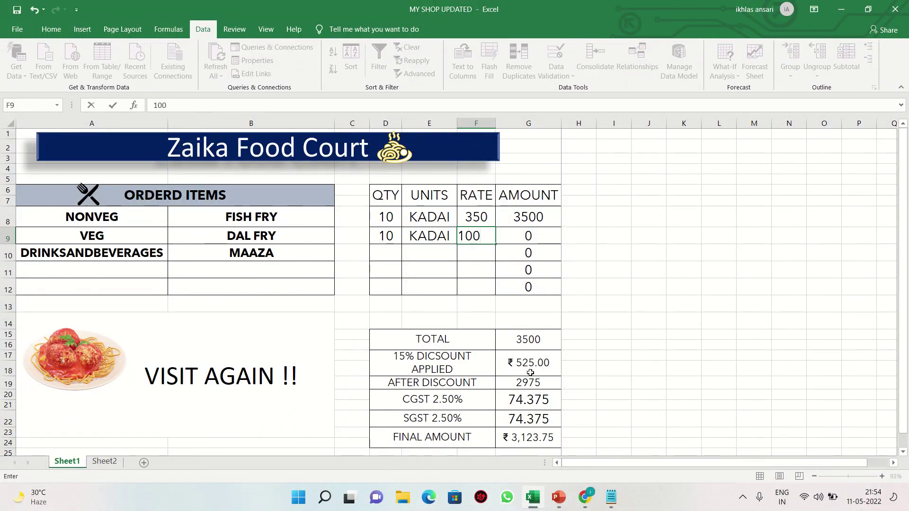
{"action": "key", "text": "Return"}
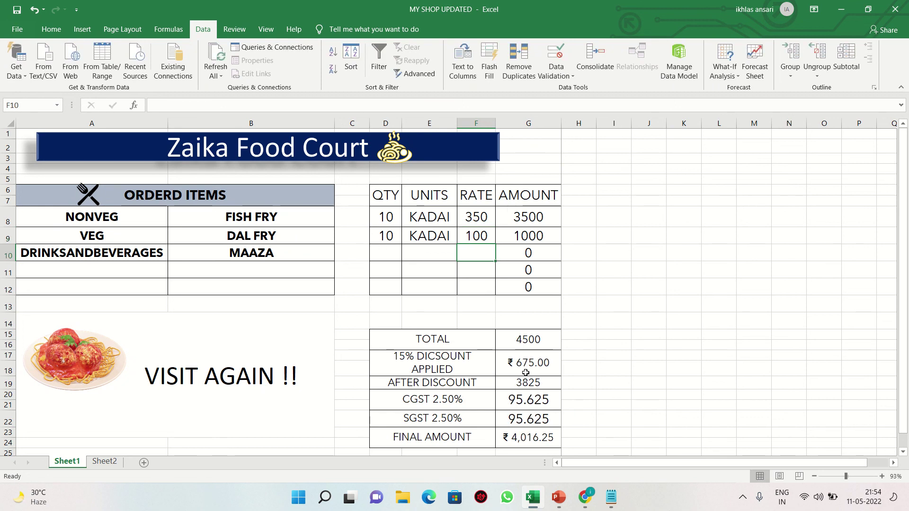
Step: Bill MAAZA as 10 BOTTLE at rate 150 and verify the G15 total of 6000
{"action": "left_click", "coordinate": [388, 249]}
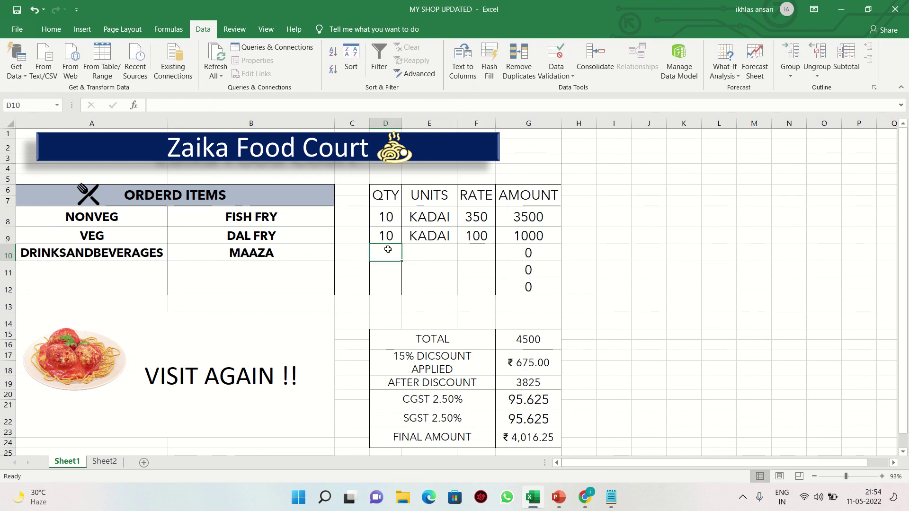
{"action": "type", "text": "10"}
{"action": "key", "text": "Tab"}
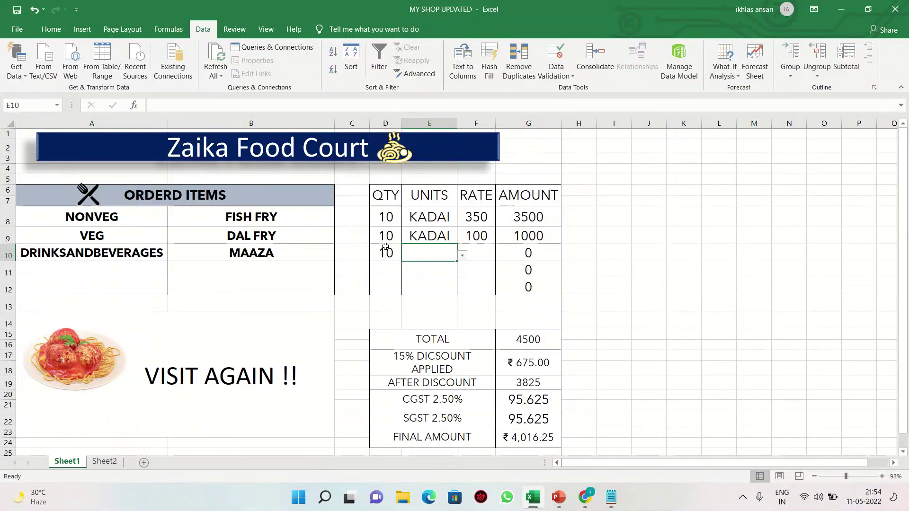
{"action": "left_click", "coordinate": [462, 255]}
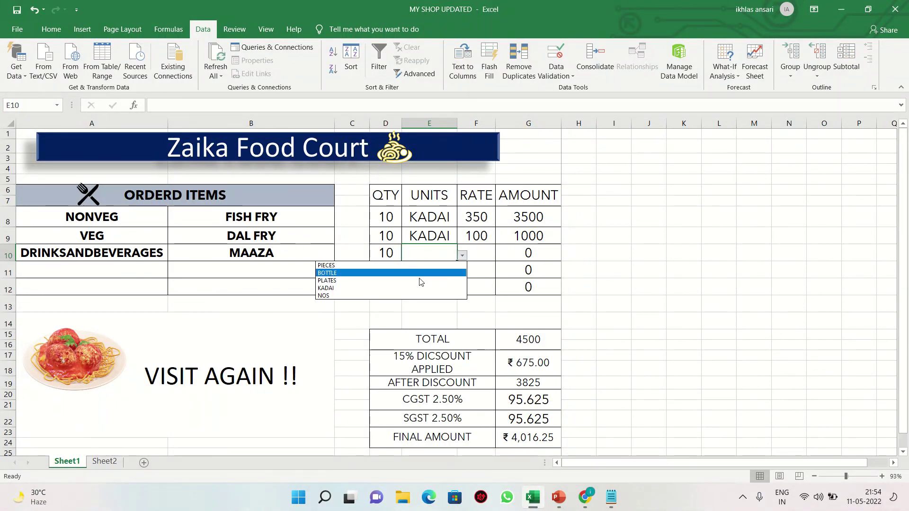
{"action": "left_click", "coordinate": [418, 273]}
{"action": "left_click", "coordinate": [479, 254]}
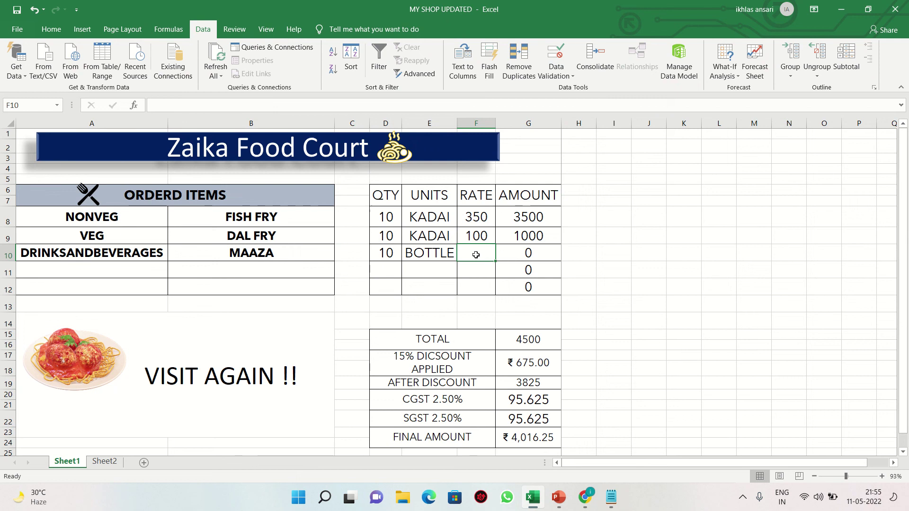
{"action": "type", "text": "15"}
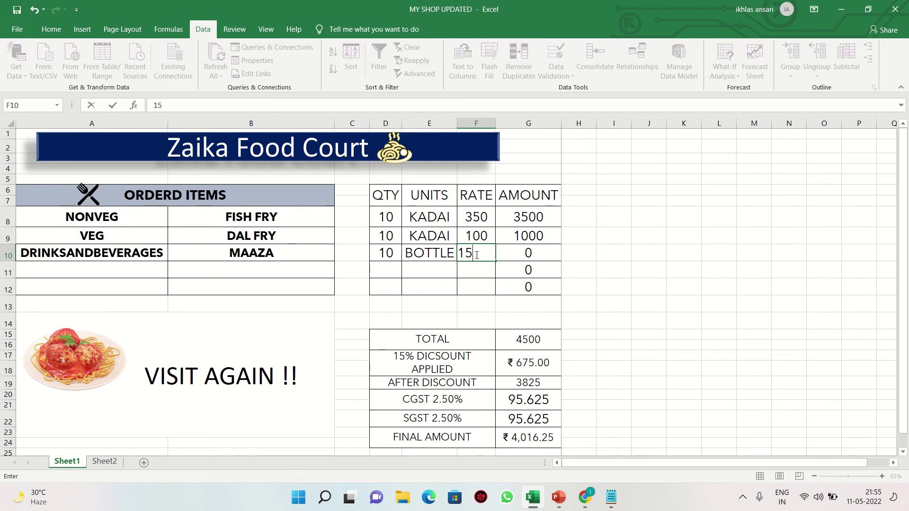
{"action": "type", "text": "0"}
{"action": "key", "text": "Return"}
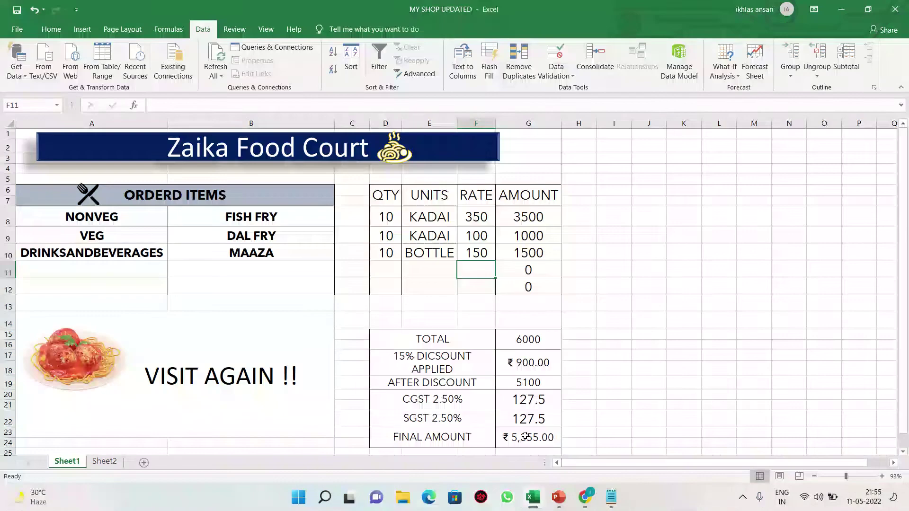
{"action": "left_click", "coordinate": [544, 342]}
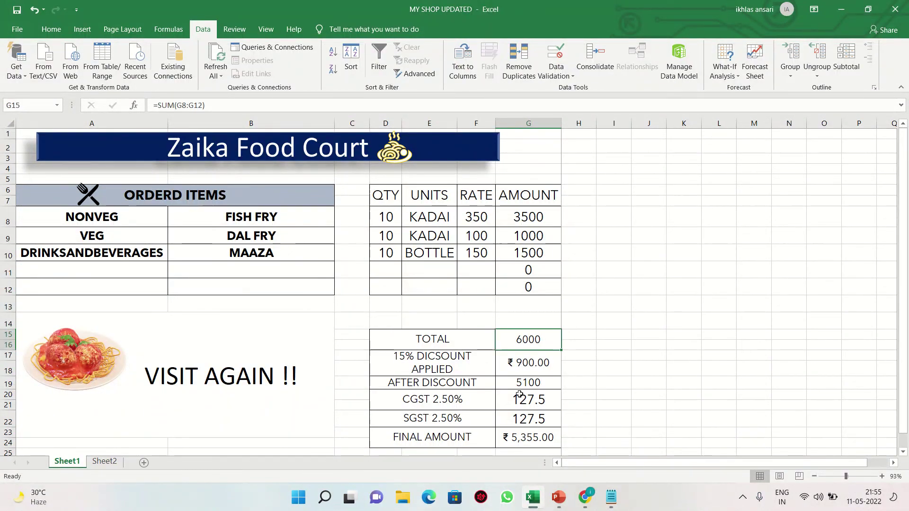
Step: Review the G17 discount and G23 final-amount formulas, then preview the bill for printing
{"action": "left_click", "coordinate": [553, 364]}
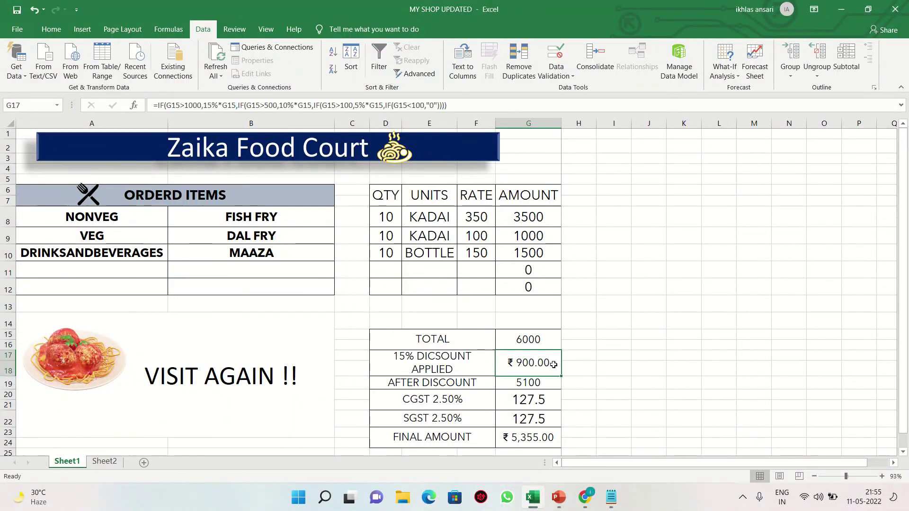
{"action": "left_click", "coordinate": [530, 437]}
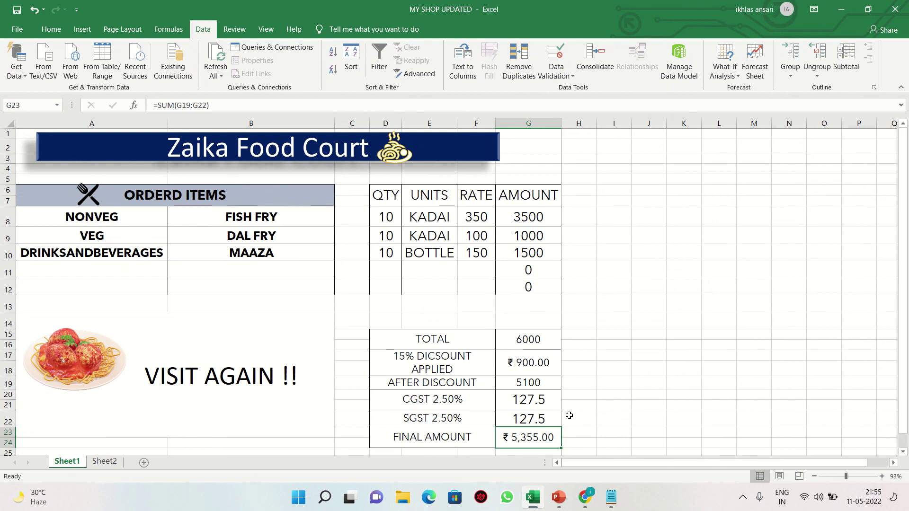
{"action": "key", "text": "ctrl+p"}
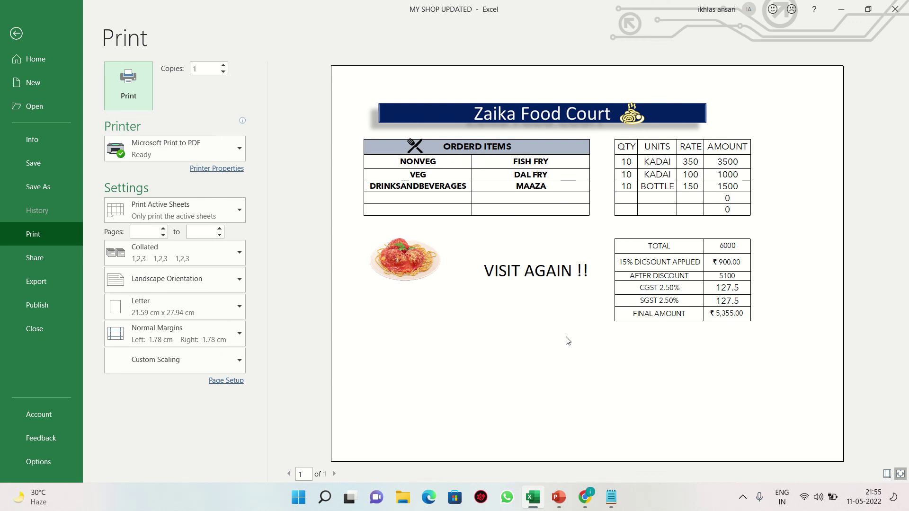
Step: Exit the Print view back to the Zaika Food Court bill sheet
{"action": "key", "text": "Escape"}
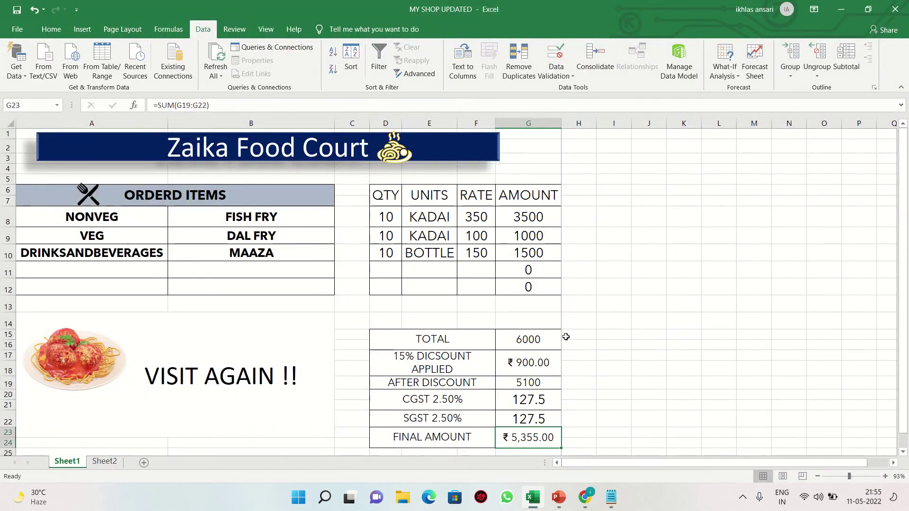